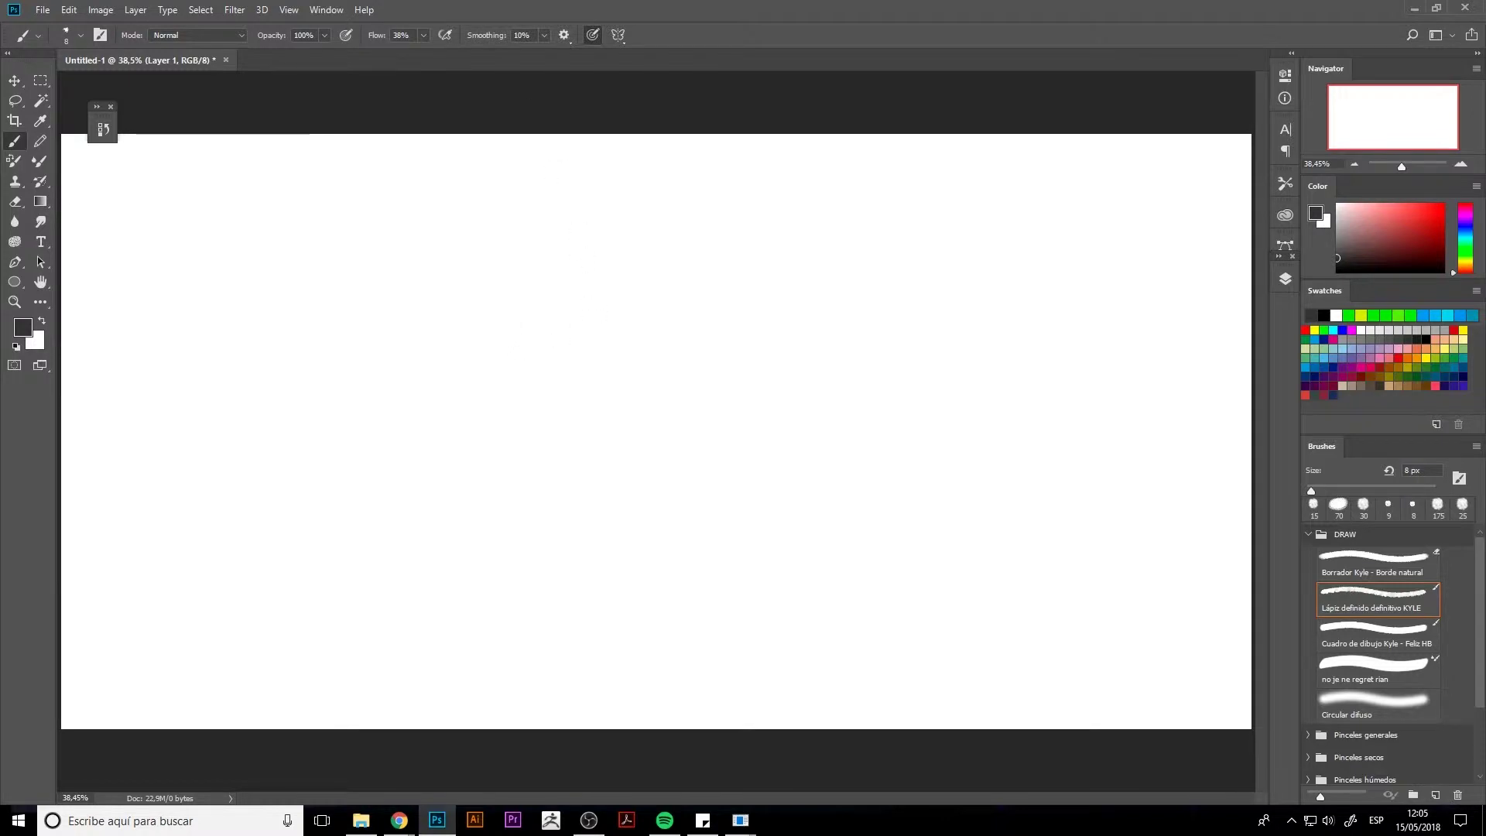
{"action": "left_click_drag", "start_coordinate": [564, 226], "coordinate": [520, 310]}
{"action": "left_click_drag", "start_coordinate": [578, 237], "coordinate": [511, 337]}
{"action": "left_click", "coordinate": [1285, 278]}
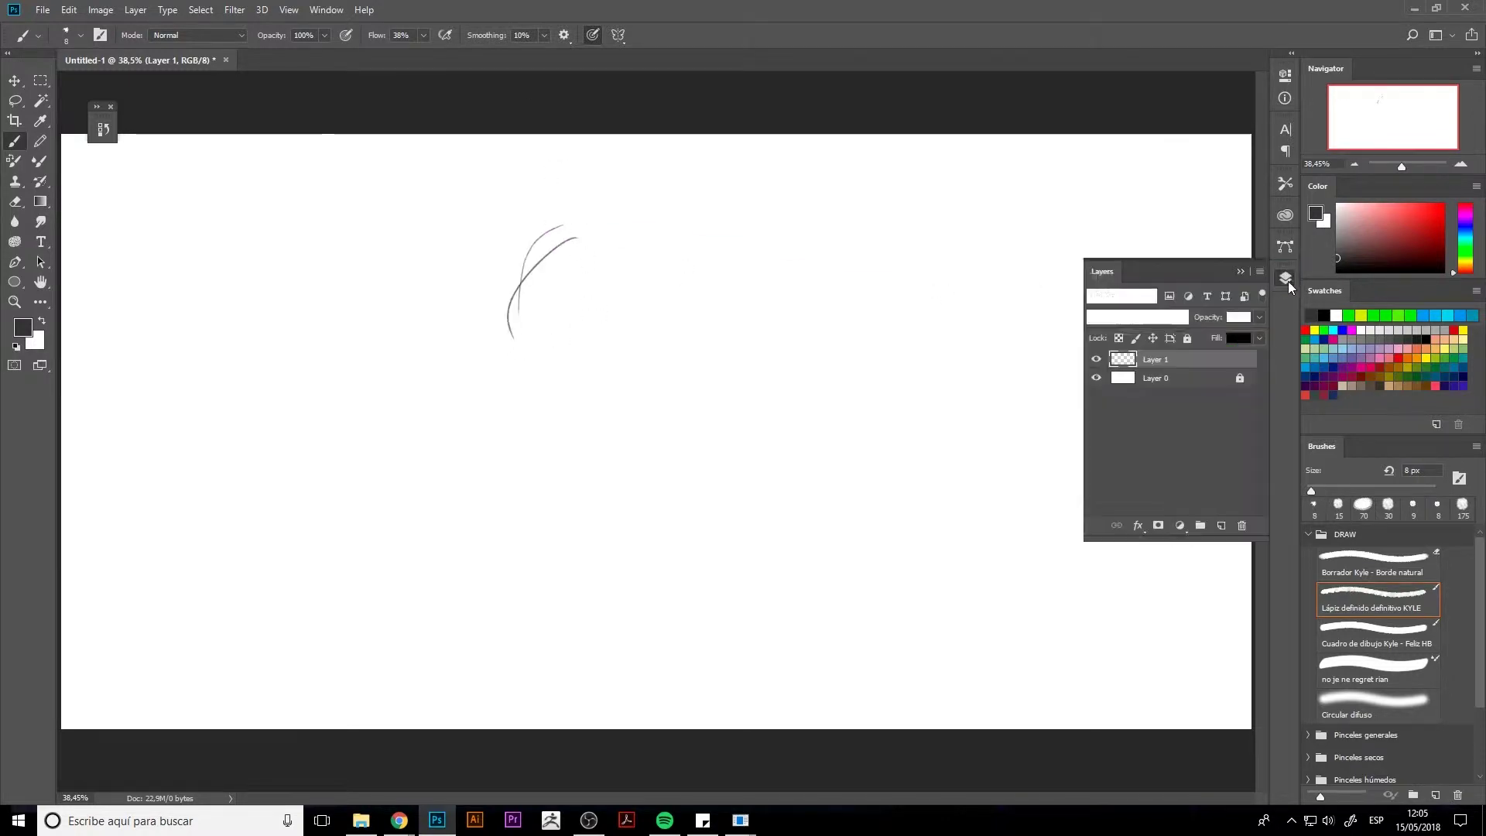
{"action": "left_click", "coordinate": [1243, 527]}
{"action": "left_click", "coordinate": [1222, 526]}
{"action": "left_click", "coordinate": [1285, 279]}
{"action": "mouse_move", "coordinate": [656, 224]}
{"action": "left_mouse_down"}
{"action": "mouse_move", "coordinate": [588, 279]}
{"action": "mouse_move", "coordinate": [631, 368]}
{"action": "left_mouse_up"}
{"action": "key", "text": "ctrl+z"}
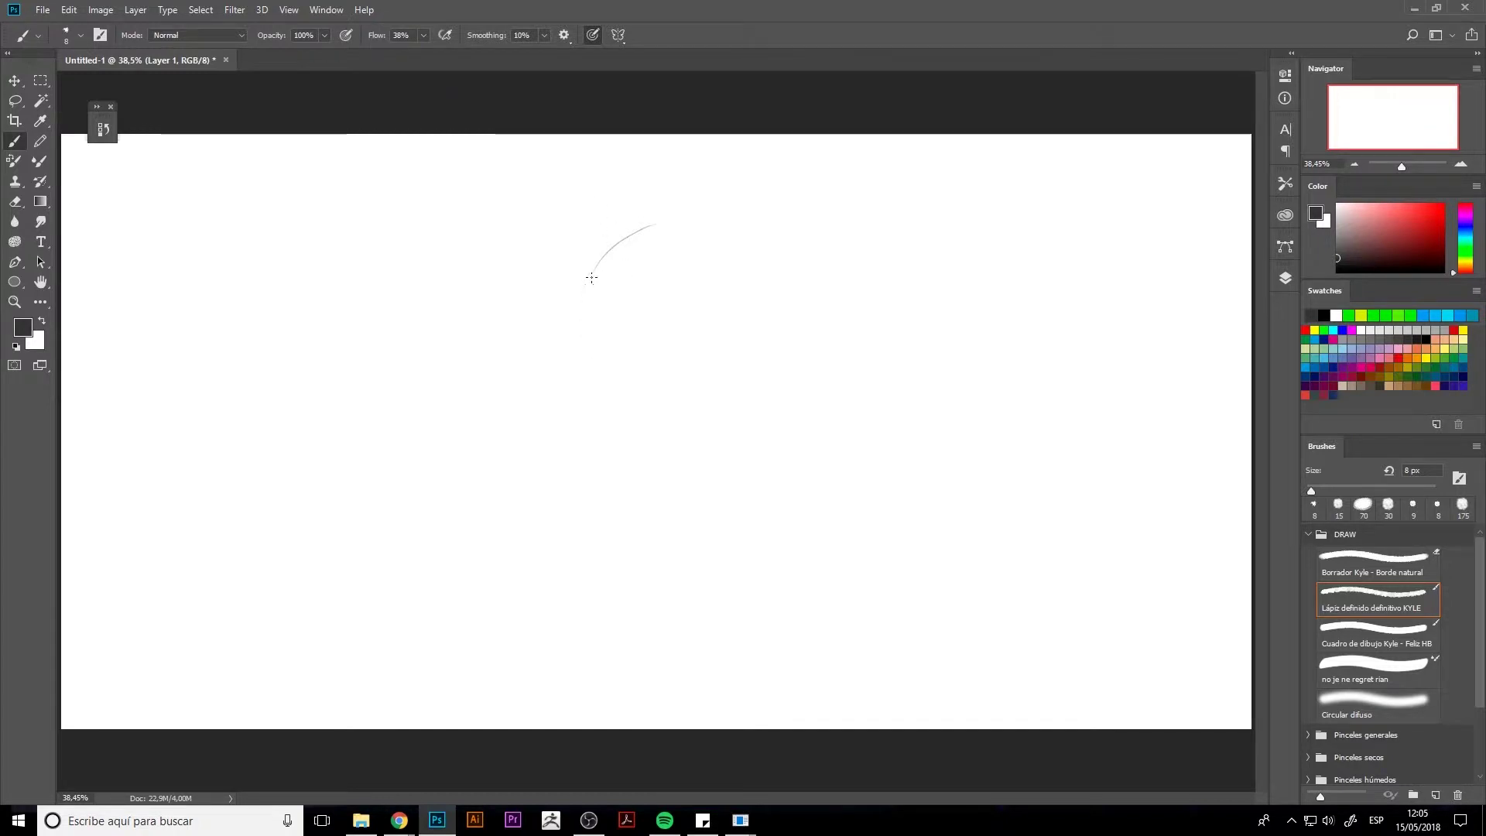
Step: Sketch a circle outline in the upper middle of the canvas with the Lápiz definido definitivo KYLE brush
{"action": "left_click_drag", "start_coordinate": [591, 279], "coordinate": [738, 346]}
{"action": "mouse_move", "coordinate": [587, 273]}
{"action": "left_mouse_down"}
{"action": "mouse_move", "coordinate": [674, 221]}
{"action": "mouse_move", "coordinate": [695, 227]}
{"action": "mouse_move", "coordinate": [746, 294]}
{"action": "mouse_move", "coordinate": [743, 344]}
{"action": "mouse_move", "coordinate": [745, 331]}
{"action": "mouse_move", "coordinate": [711, 377]}
{"action": "mouse_move", "coordinate": [747, 312]}
{"action": "mouse_move", "coordinate": [702, 384]}
{"action": "mouse_move", "coordinate": [757, 306]}
{"action": "mouse_move", "coordinate": [684, 380]}
{"action": "left_mouse_up"}
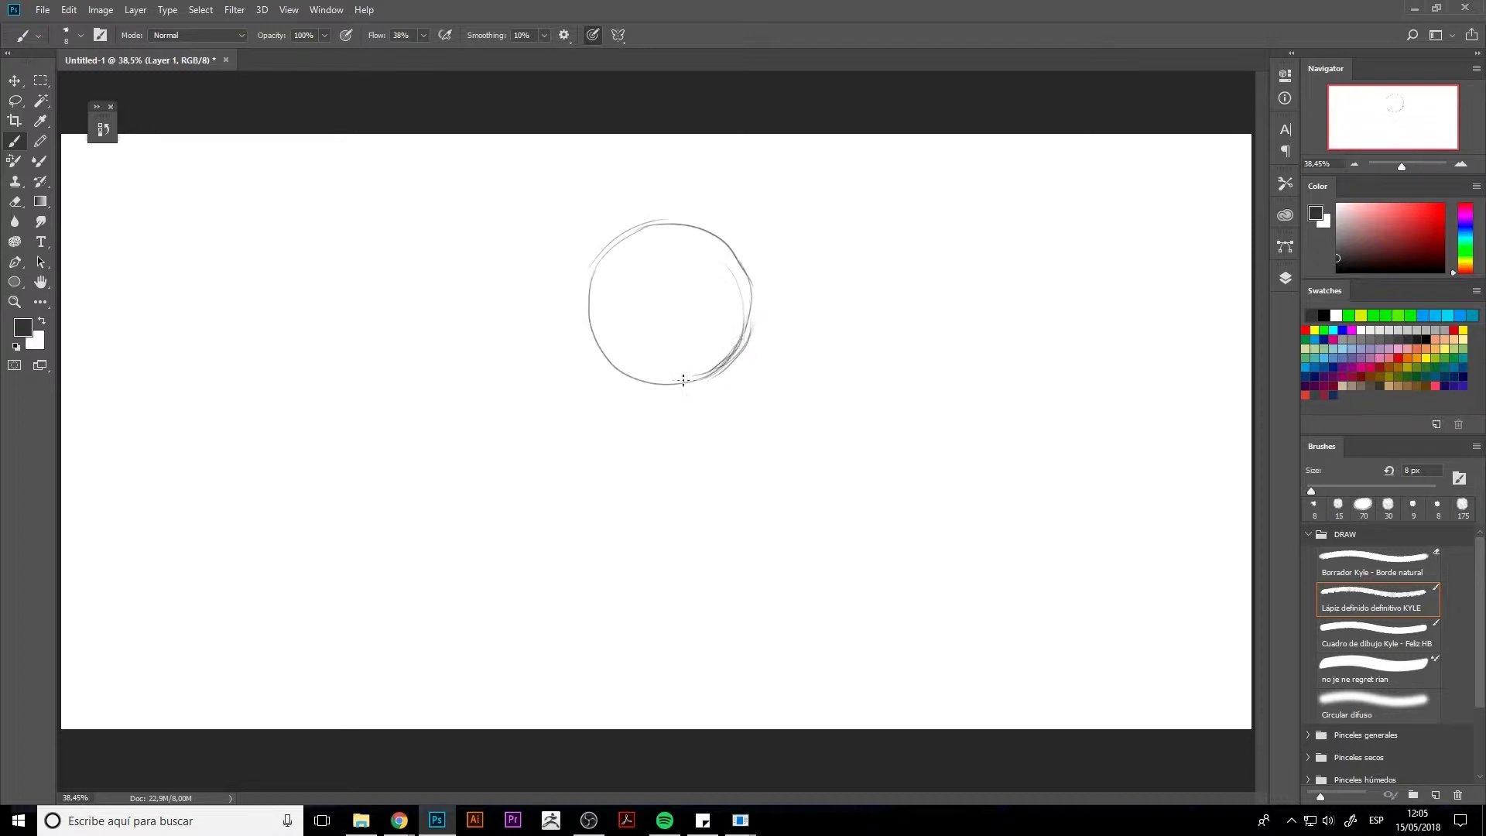
{"action": "left_click_drag", "start_coordinate": [749, 327], "coordinate": [726, 250]}
Step: Erase the circle's doubled and stray outline strokes and redraw its lower-right edge as a clean line
{"action": "key", "text": "e"}
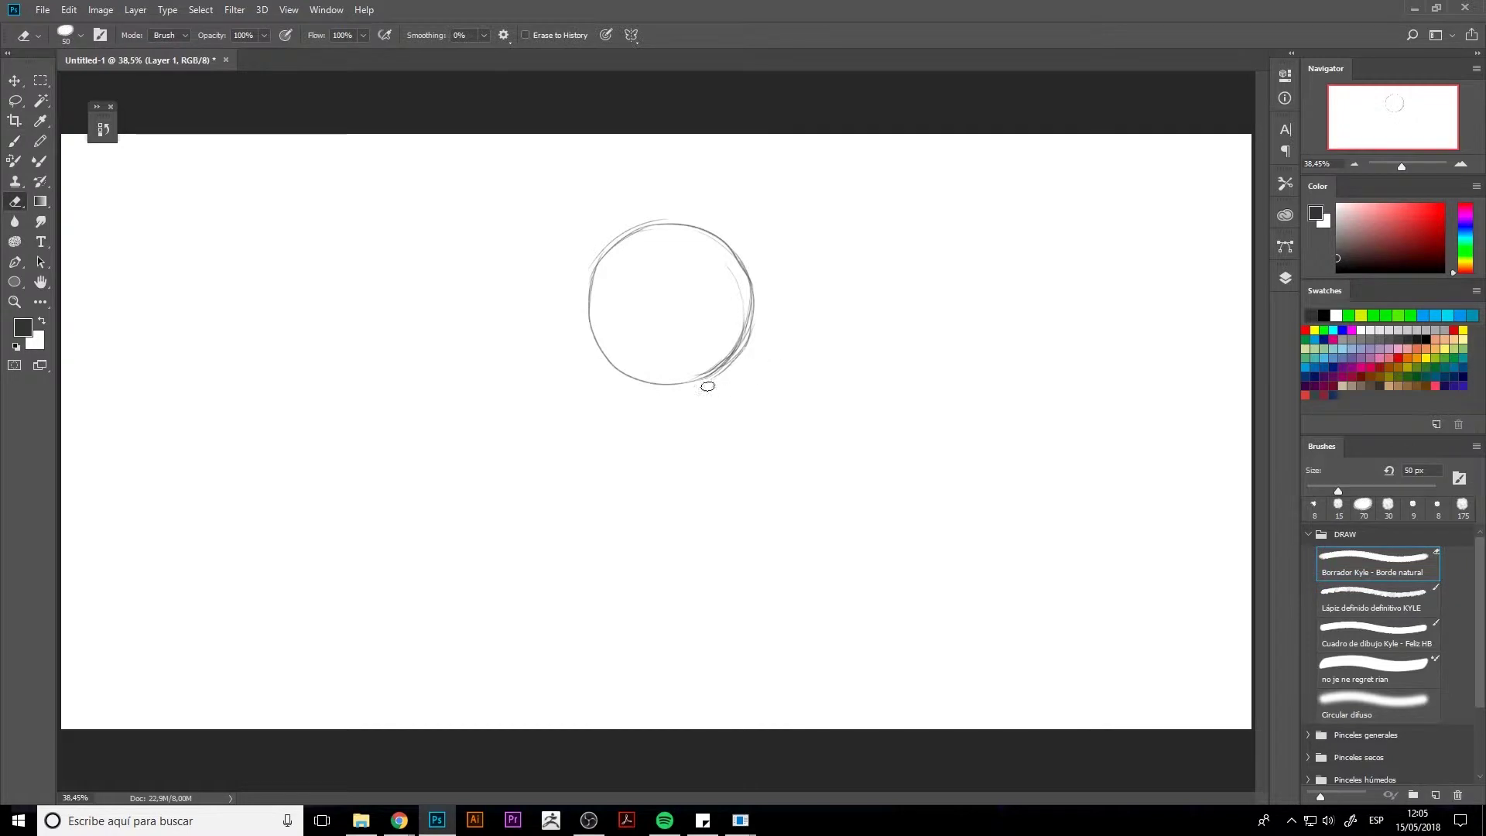
{"action": "mouse_move", "coordinate": [707, 382]}
{"action": "left_mouse_down"}
{"action": "mouse_move", "coordinate": [755, 344]}
{"action": "mouse_move", "coordinate": [703, 370]}
{"action": "mouse_move", "coordinate": [748, 309]}
{"action": "mouse_move", "coordinate": [732, 281]}
{"action": "left_mouse_up"}
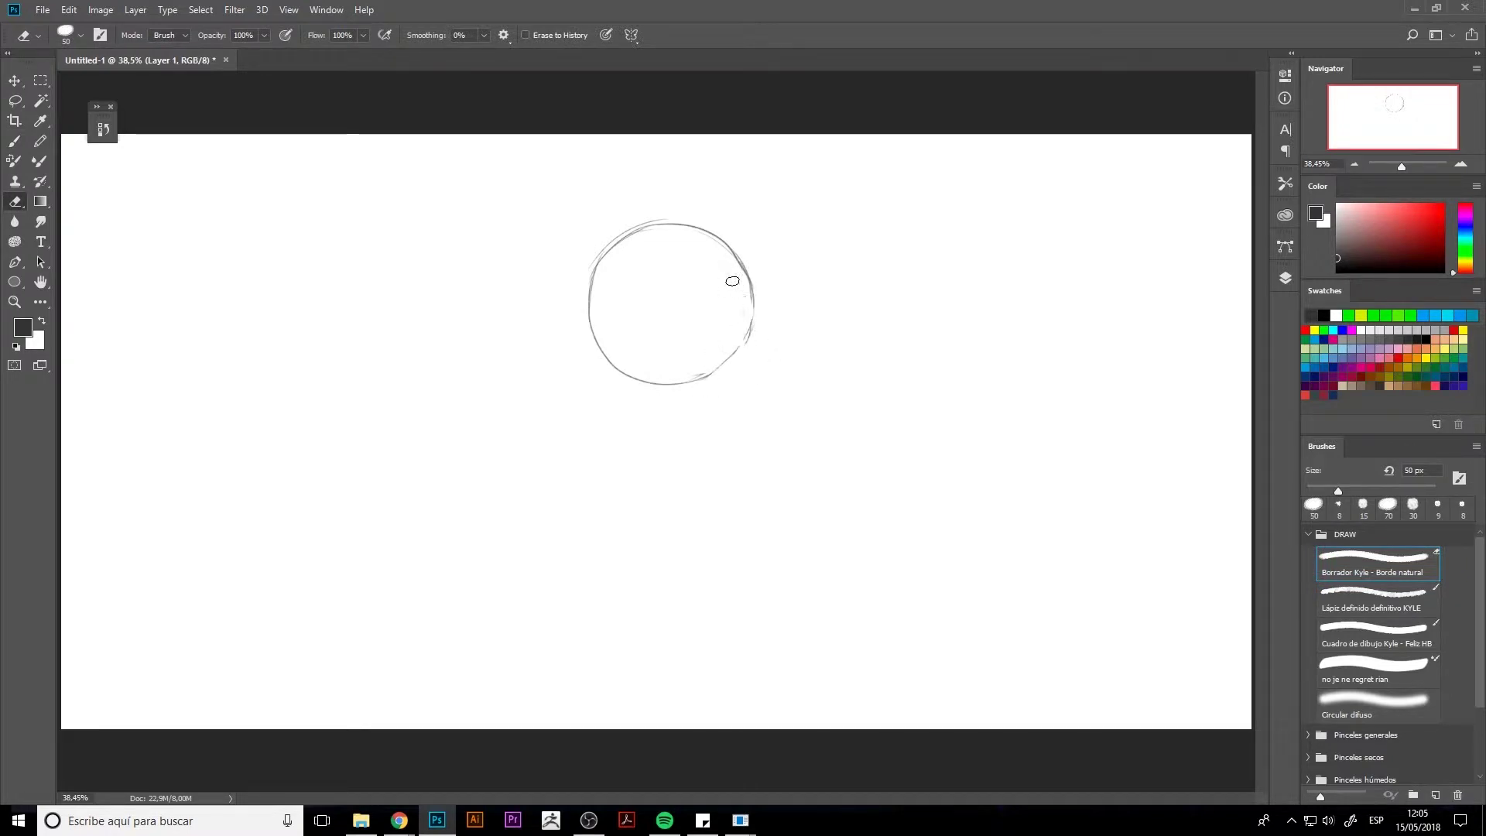
{"action": "left_click_drag", "start_coordinate": [660, 217], "coordinate": [611, 238]}
{"action": "key", "text": "b"}
{"action": "mouse_move", "coordinate": [716, 369]}
{"action": "left_mouse_down"}
{"action": "mouse_move", "coordinate": [704, 379]}
{"action": "mouse_move", "coordinate": [753, 315]}
{"action": "left_mouse_up"}
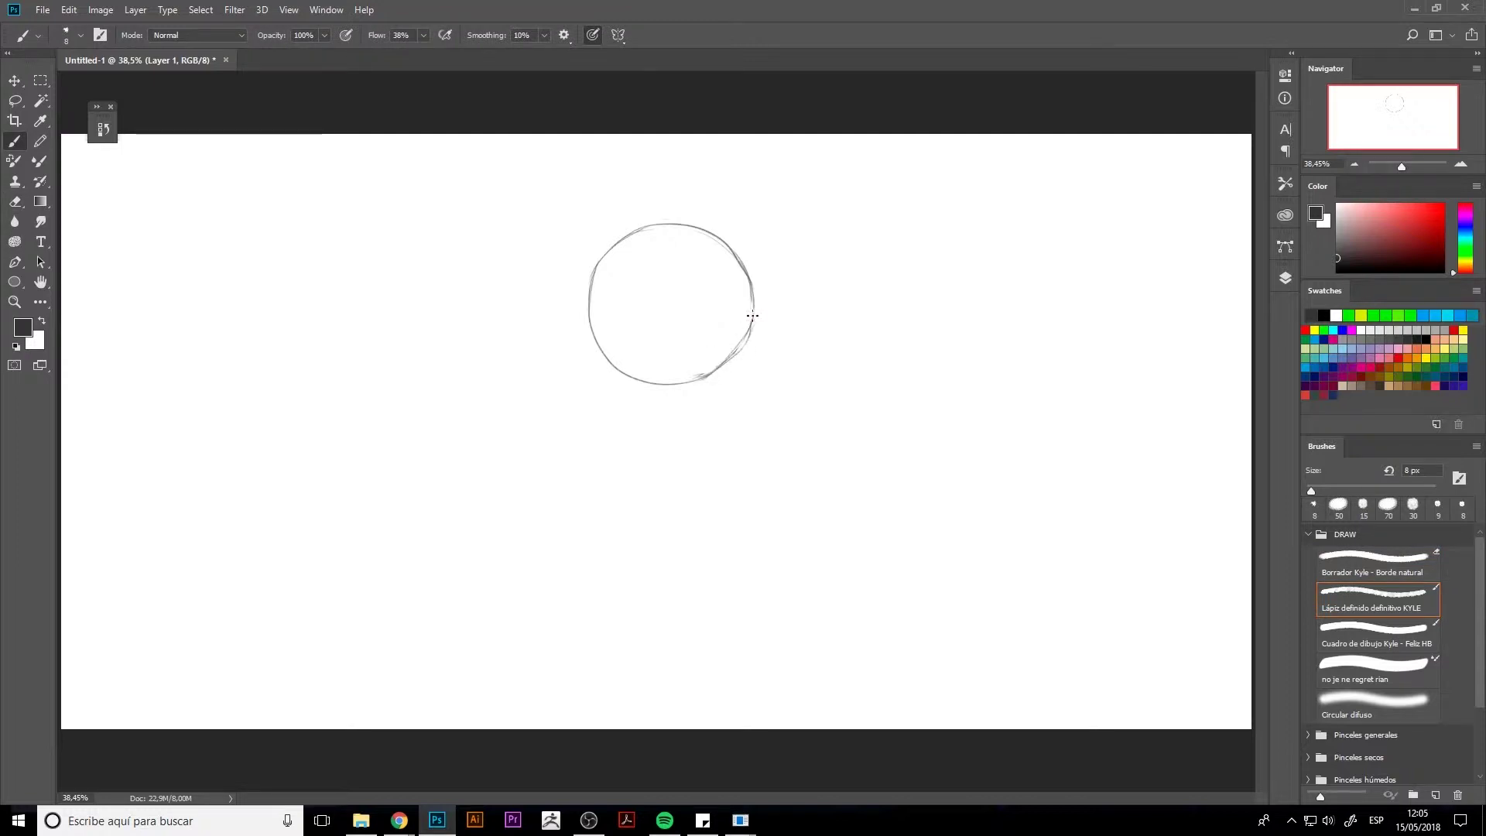
{"action": "key", "text": "e"}
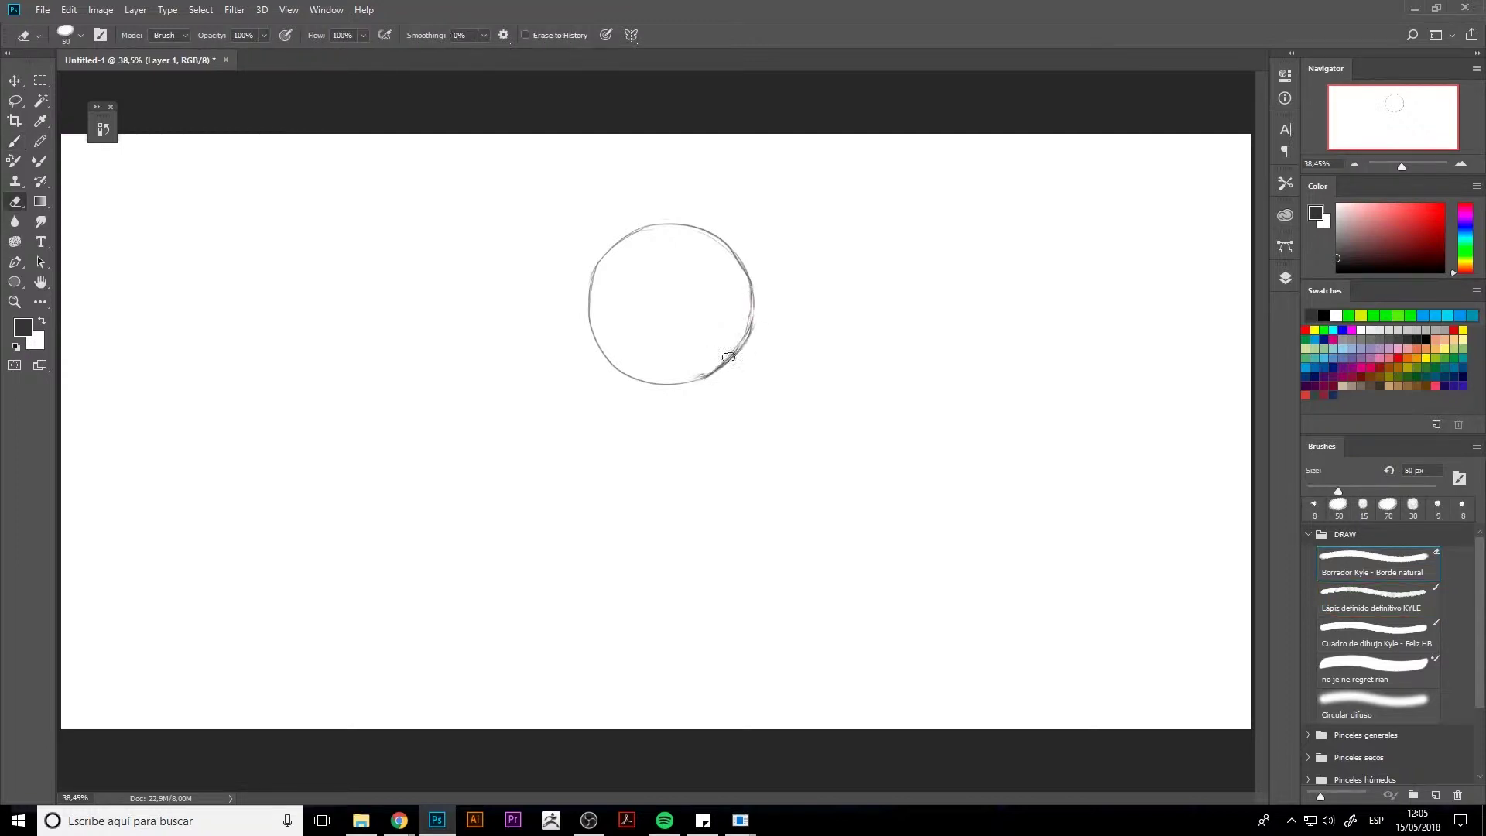
{"action": "mouse_move", "coordinate": [714, 363]}
{"action": "left_mouse_down"}
{"action": "mouse_move", "coordinate": [749, 335]}
{"action": "mouse_move", "coordinate": [744, 360]}
{"action": "mouse_move", "coordinate": [730, 355]}
{"action": "mouse_move", "coordinate": [753, 329]}
{"action": "mouse_move", "coordinate": [754, 265]}
{"action": "mouse_move", "coordinate": [752, 330]}
{"action": "mouse_move", "coordinate": [710, 368]}
{"action": "left_mouse_up"}
{"action": "key", "text": "b"}
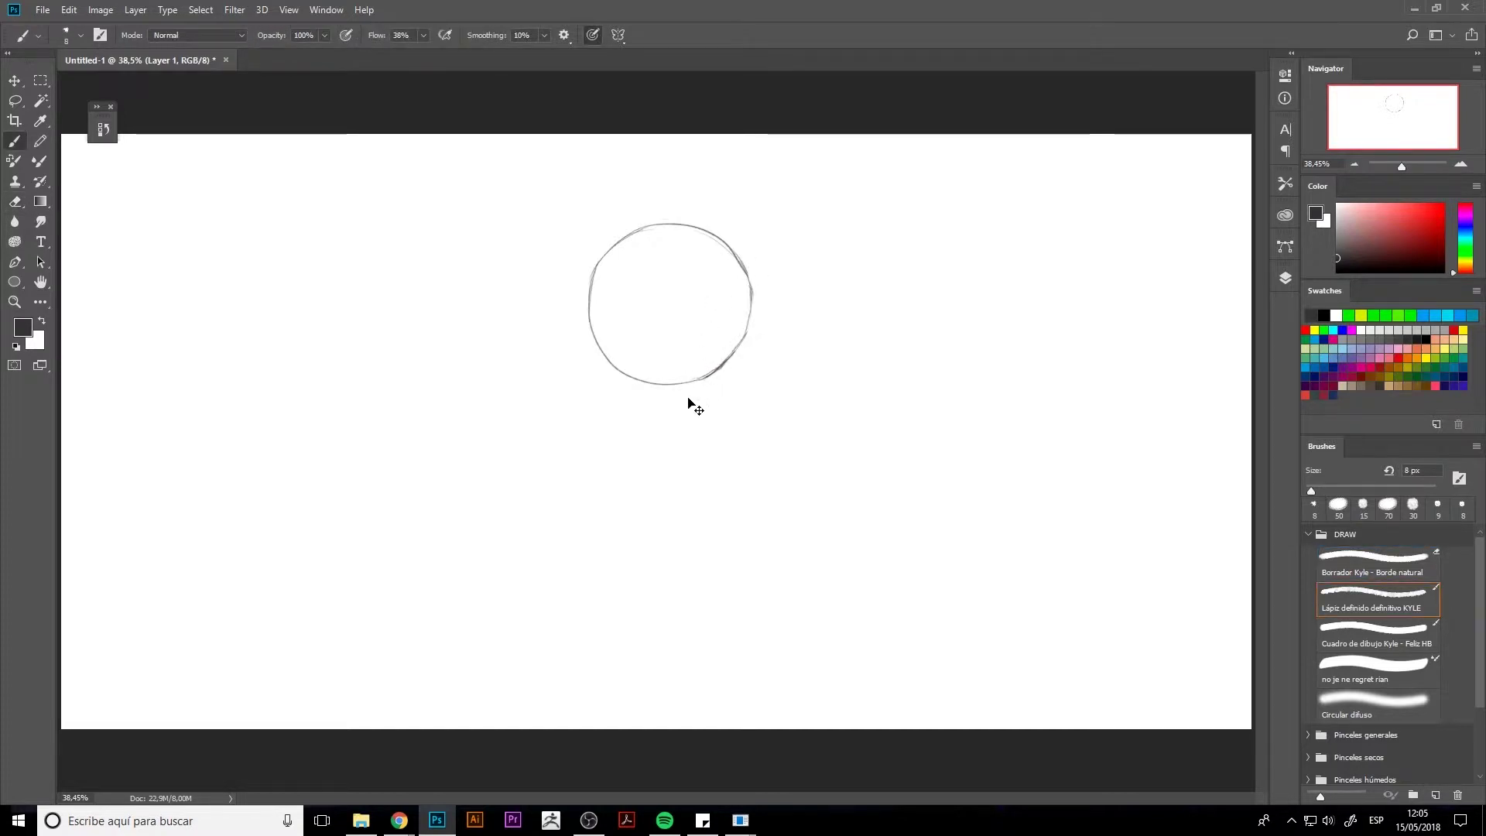
{"action": "key", "text": "ctrl+t"}
{"action": "key", "text": "Return"}
{"action": "key", "text": "v"}
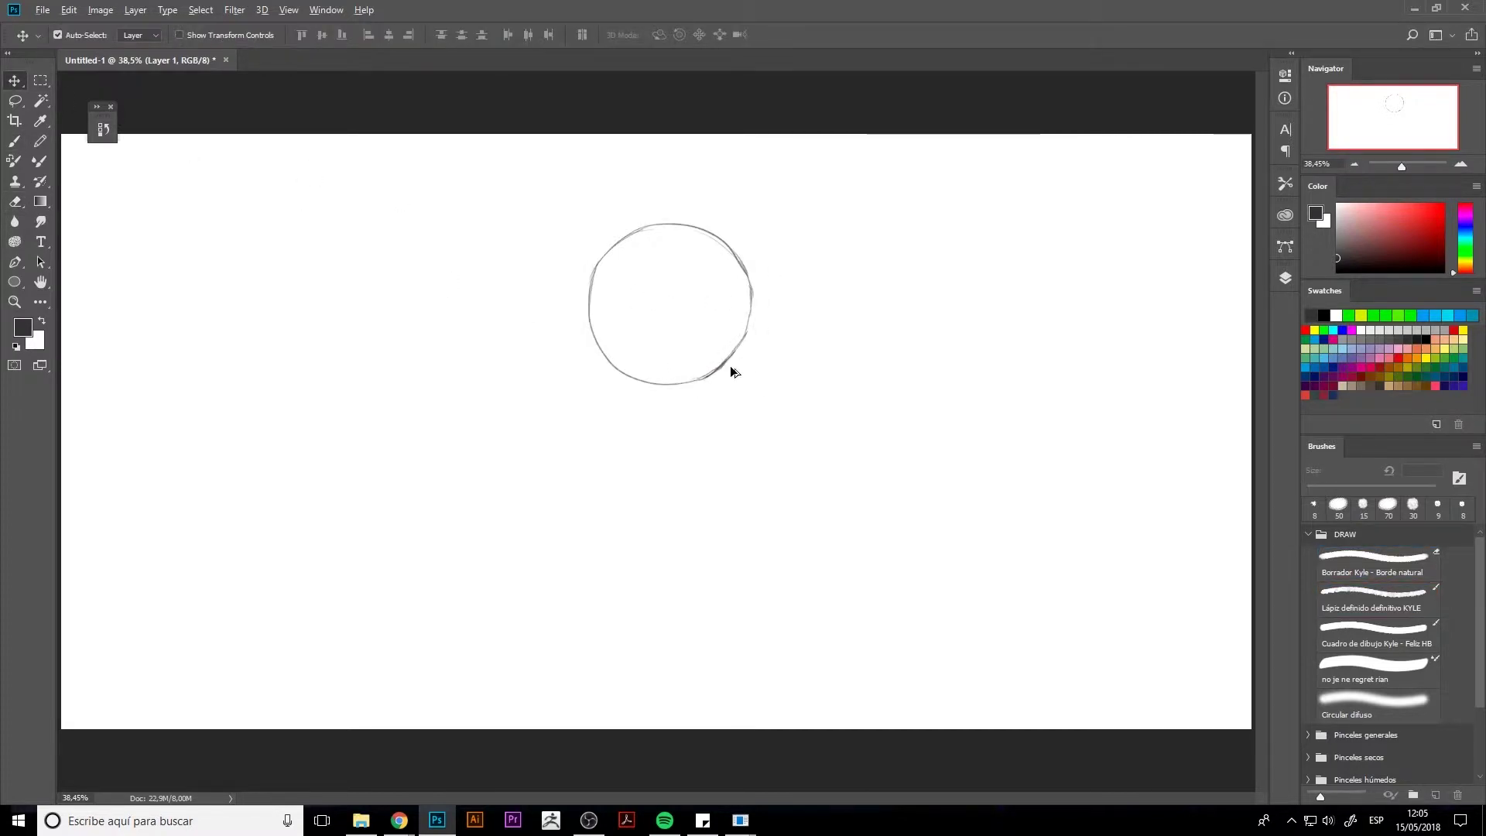
{"action": "left_click_drag", "start_coordinate": [730, 368], "coordinate": [903, 365]}
{"action": "key", "text": "ctrl+z"}
Step: Add a new empty layer and place it directly beneath the circle outline layer
{"action": "left_click", "coordinate": [1285, 277]}
{"action": "left_click", "coordinate": [1225, 530]}
{"action": "left_click_drag", "start_coordinate": [1187, 364], "coordinate": [1189, 388]}
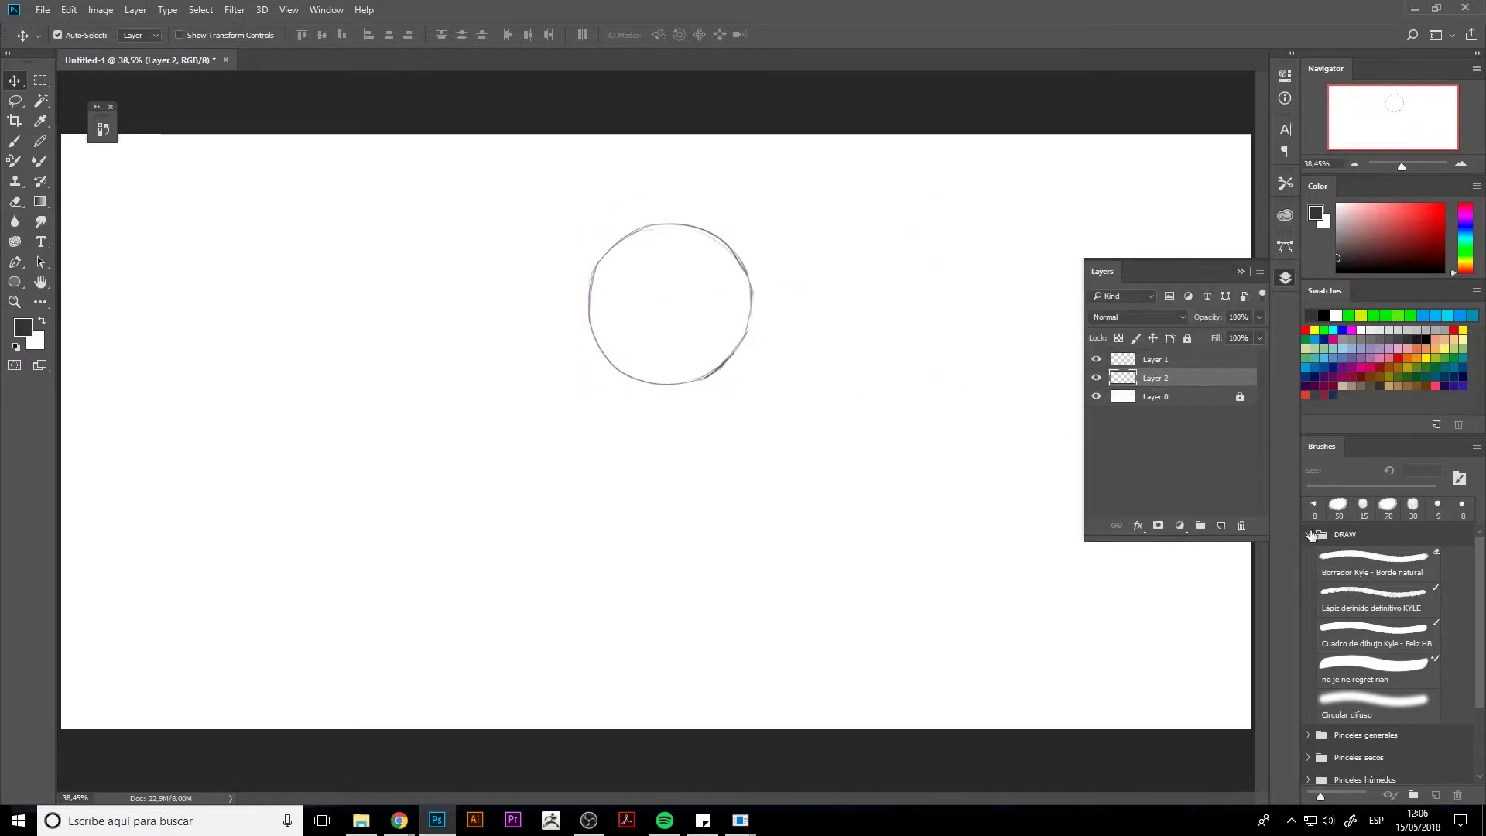
Step: Paint the circle's interior solid mid-grey with the Cuadro de dibujo Kyle - Feliz HB brush, finishing the edges at 35 px
{"action": "left_click", "coordinate": [1363, 661]}
{"action": "left_click", "coordinate": [1371, 649]}
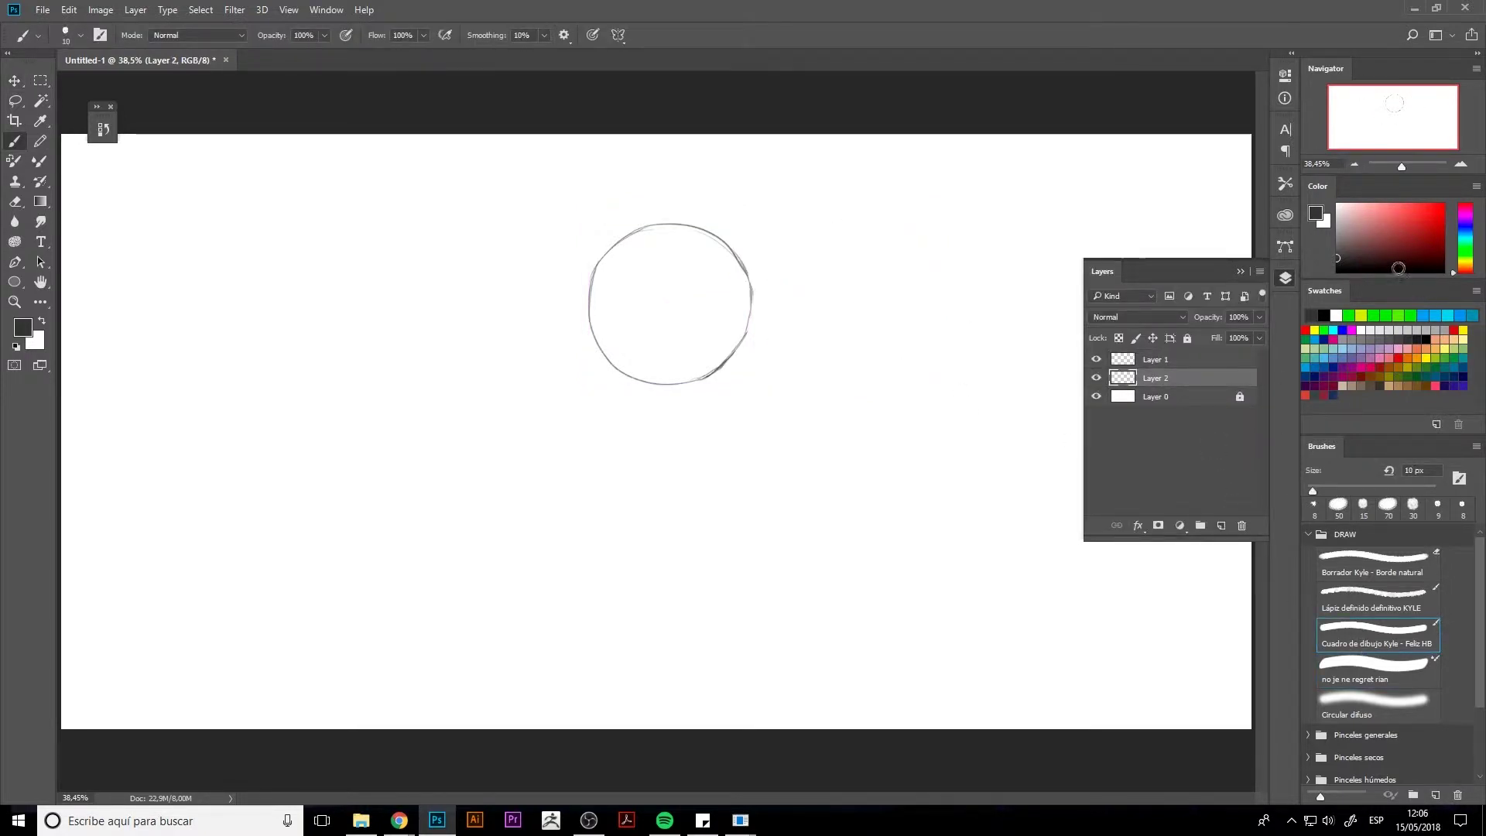
{"action": "left_click", "coordinate": [1329, 237]}
{"action": "key", "text": "bracketright"}
{"action": "key", "text": "bracketright"}
{"action": "key", "text": "bracketright"}
{"action": "key", "text": "bracketright"}
{"action": "key", "text": "bracketright"}
{"action": "key", "text": "bracketright"}
{"action": "key", "text": "bracketright"}
{"action": "key", "text": "bracketright"}
{"action": "key", "text": "bracketright"}
{"action": "key", "text": "bracketright"}
{"action": "key", "text": "bracketright"}
{"action": "key", "text": "bracketright"}
{"action": "key", "text": "bracketright"}
{"action": "key", "text": "bracketright"}
{"action": "key", "text": "bracketright"}
{"action": "key", "text": "bracketright"}
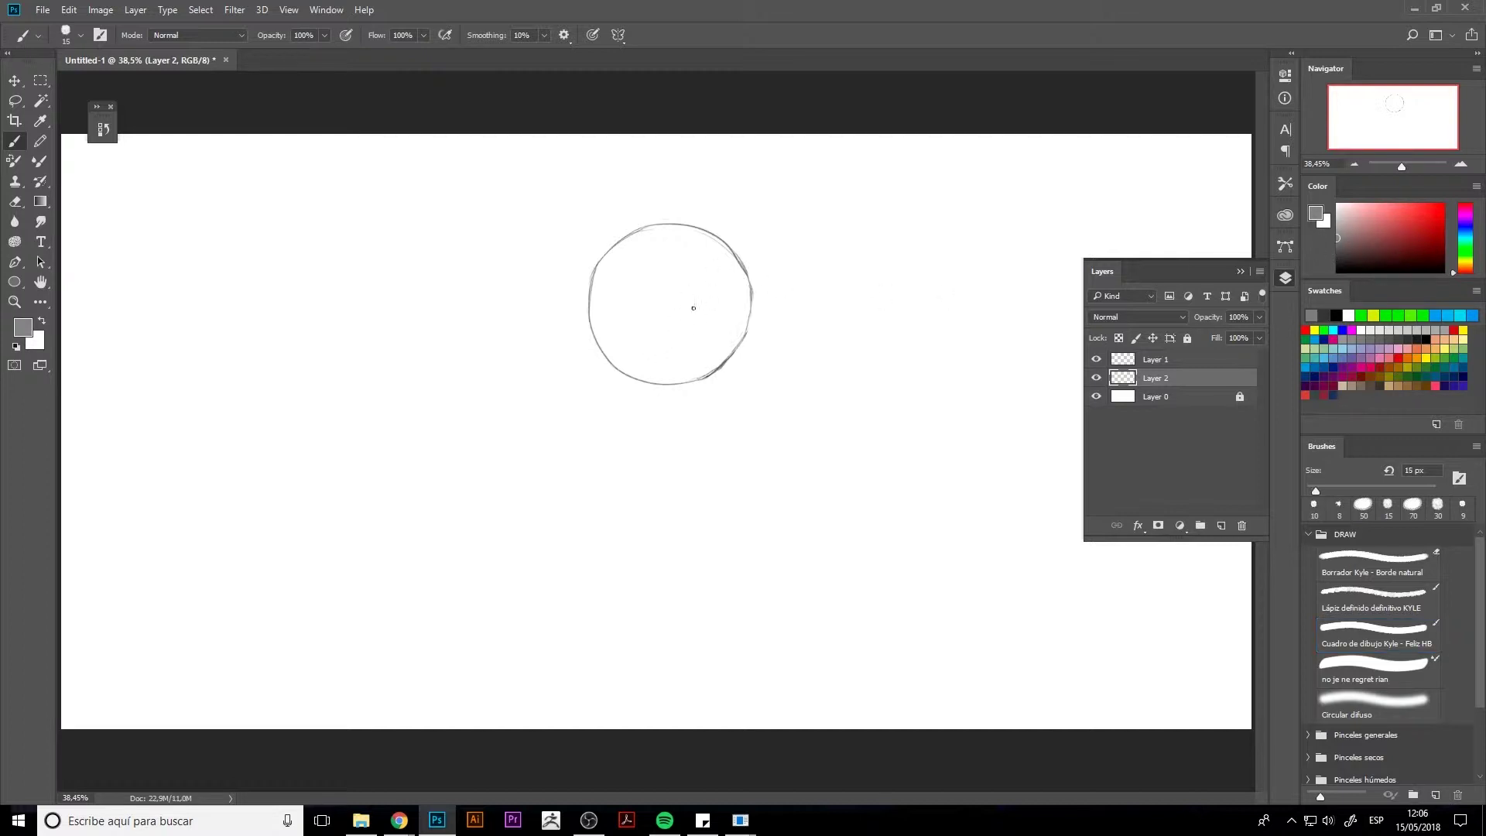
{"action": "mouse_move", "coordinate": [675, 289]}
{"action": "left_mouse_down"}
{"action": "mouse_move", "coordinate": [651, 332]}
{"action": "mouse_move", "coordinate": [669, 342]}
{"action": "mouse_move", "coordinate": [685, 304]}
{"action": "mouse_move", "coordinate": [676, 289]}
{"action": "mouse_move", "coordinate": [676, 312]}
{"action": "mouse_move", "coordinate": [660, 263]}
{"action": "mouse_move", "coordinate": [651, 303]}
{"action": "mouse_move", "coordinate": [624, 304]}
{"action": "mouse_move", "coordinate": [620, 338]}
{"action": "mouse_move", "coordinate": [676, 342]}
{"action": "mouse_move", "coordinate": [642, 354]}
{"action": "mouse_move", "coordinate": [643, 370]}
{"action": "mouse_move", "coordinate": [674, 374]}
{"action": "mouse_move", "coordinate": [711, 350]}
{"action": "mouse_move", "coordinate": [703, 366]}
{"action": "mouse_move", "coordinate": [738, 320]}
{"action": "mouse_move", "coordinate": [721, 324]}
{"action": "mouse_move", "coordinate": [699, 257]}
{"action": "mouse_move", "coordinate": [622, 277]}
{"action": "mouse_move", "coordinate": [649, 242]}
{"action": "mouse_move", "coordinate": [613, 295]}
{"action": "mouse_move", "coordinate": [609, 340]}
{"action": "mouse_move", "coordinate": [645, 369]}
{"action": "left_mouse_up"}
{"action": "key", "text": "bracketleft"}
{"action": "key", "text": "bracketleft"}
{"action": "key", "text": "bracketleft"}
{"action": "key", "text": "bracketleft"}
{"action": "key", "text": "bracketleft"}
{"action": "key", "text": "bracketleft"}
{"action": "key", "text": "bracketleft"}
{"action": "key", "text": "bracketleft"}
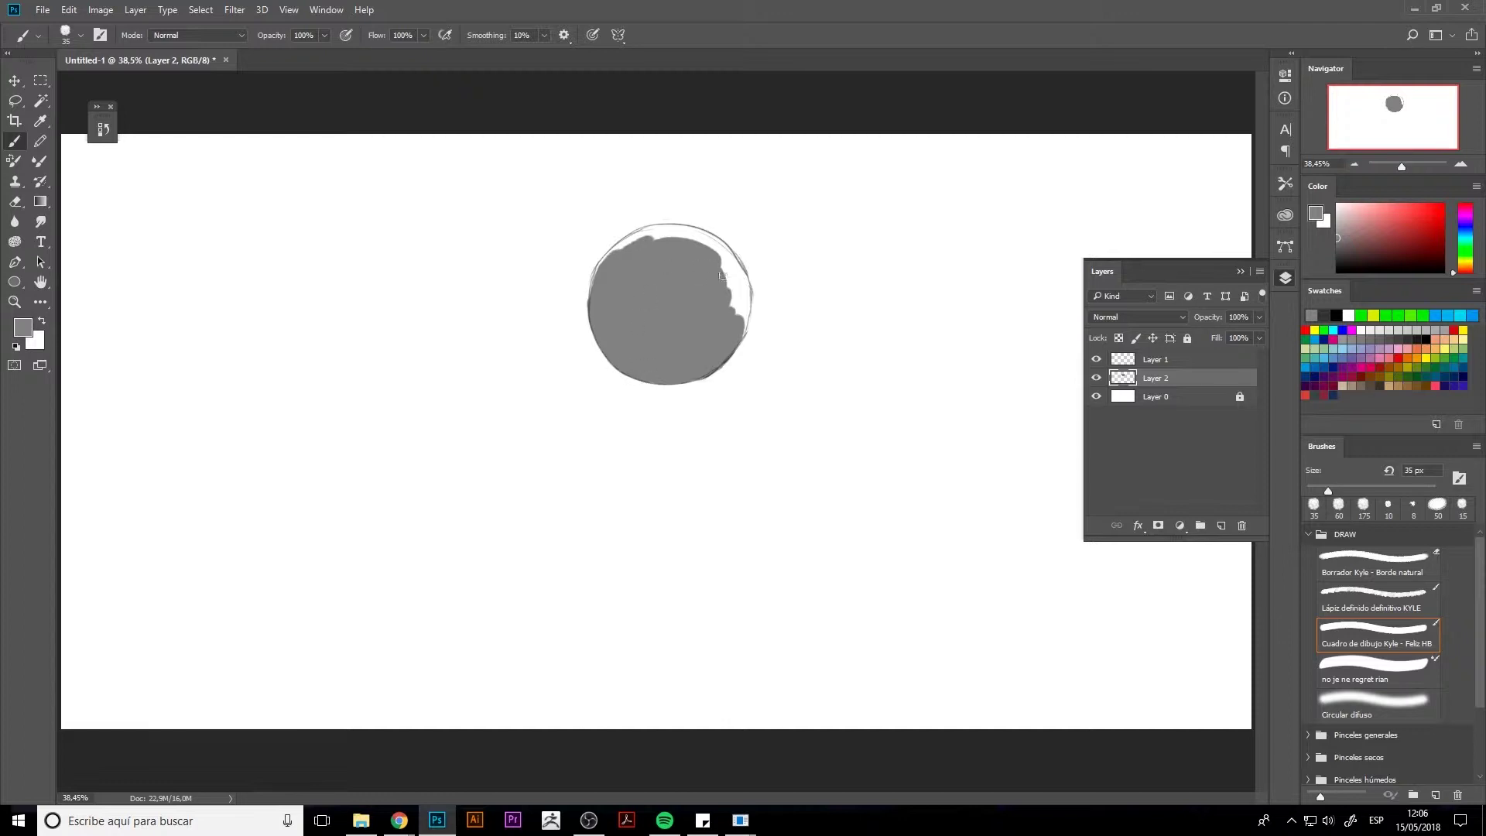
{"action": "mouse_move", "coordinate": [728, 295]}
{"action": "left_mouse_down"}
{"action": "mouse_move", "coordinate": [748, 298]}
{"action": "mouse_move", "coordinate": [722, 268]}
{"action": "mouse_move", "coordinate": [737, 293]}
{"action": "mouse_move", "coordinate": [660, 234]}
{"action": "mouse_move", "coordinate": [618, 247]}
{"action": "mouse_move", "coordinate": [595, 288]}
{"action": "mouse_move", "coordinate": [607, 260]}
{"action": "mouse_move", "coordinate": [690, 243]}
{"action": "mouse_move", "coordinate": [681, 227]}
{"action": "mouse_move", "coordinate": [692, 254]}
{"action": "mouse_move", "coordinate": [711, 246]}
{"action": "mouse_move", "coordinate": [749, 289]}
{"action": "mouse_move", "coordinate": [691, 231]}
{"action": "left_mouse_up"}
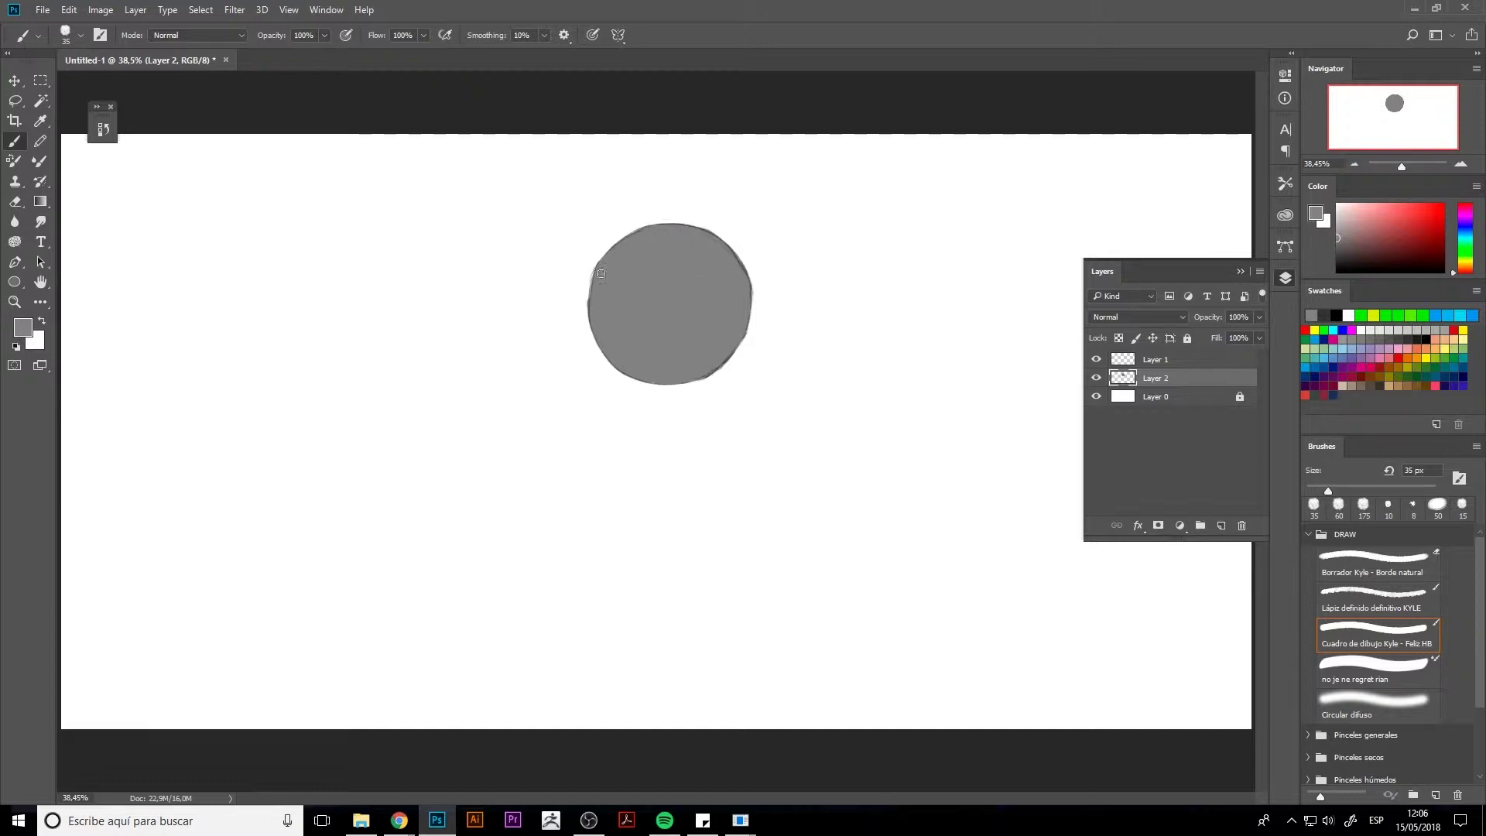
Step: Merge the circle's outline and fill layers, and duplicate the circle to form a horizontal row of four
{"action": "left_click", "coordinate": [1151, 366], "text": "shift"}
{"action": "key", "text": "ctrl+e"}
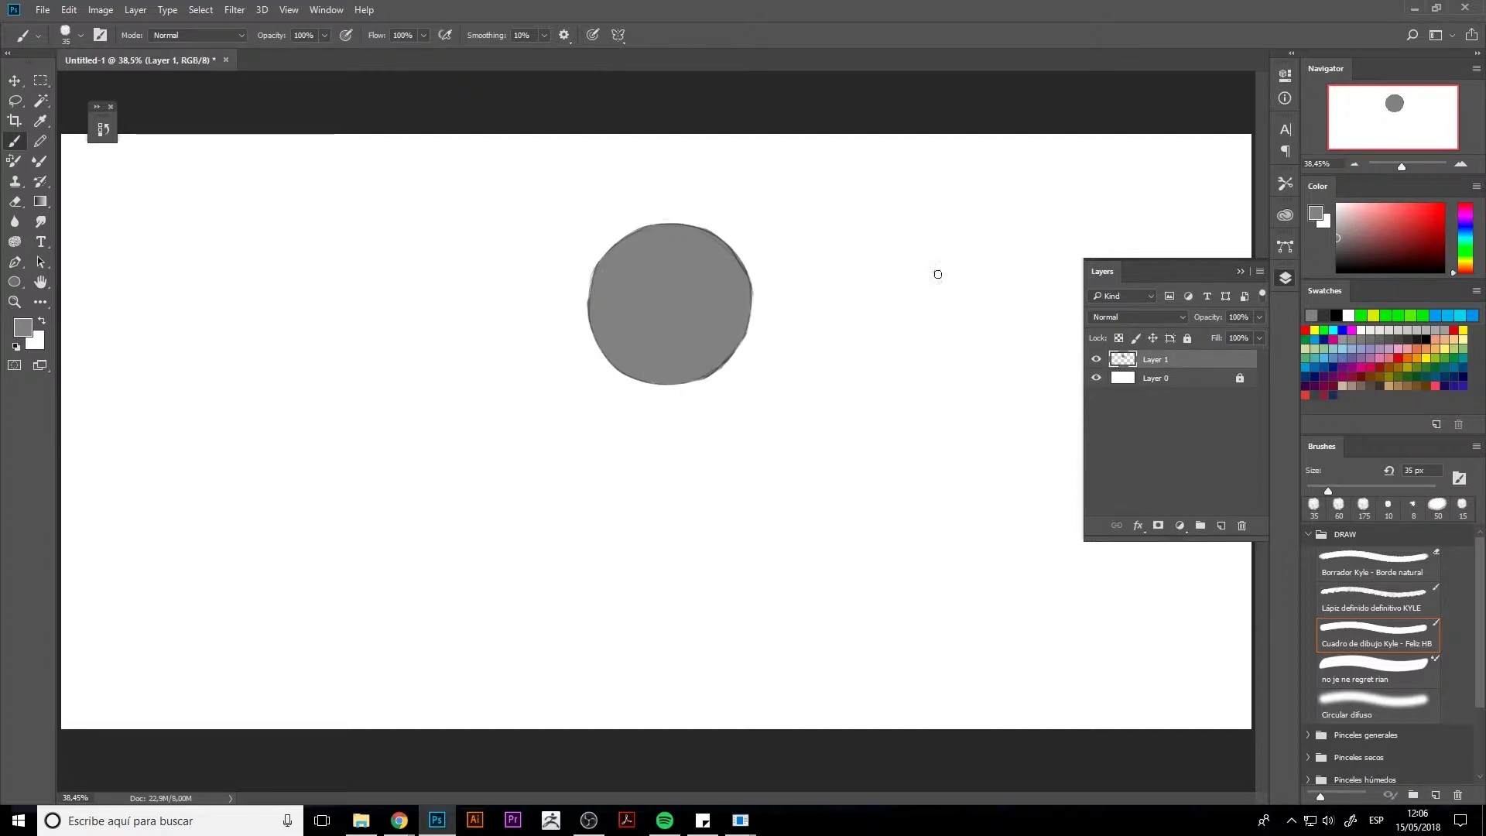
{"action": "key", "text": "v"}
{"action": "key", "text": "ctrl+minus"}
{"action": "left_click_drag", "start_coordinate": [663, 319], "coordinate": [846, 345]}
{"action": "left_click_drag", "start_coordinate": [515, 333], "coordinate": [481, 338]}
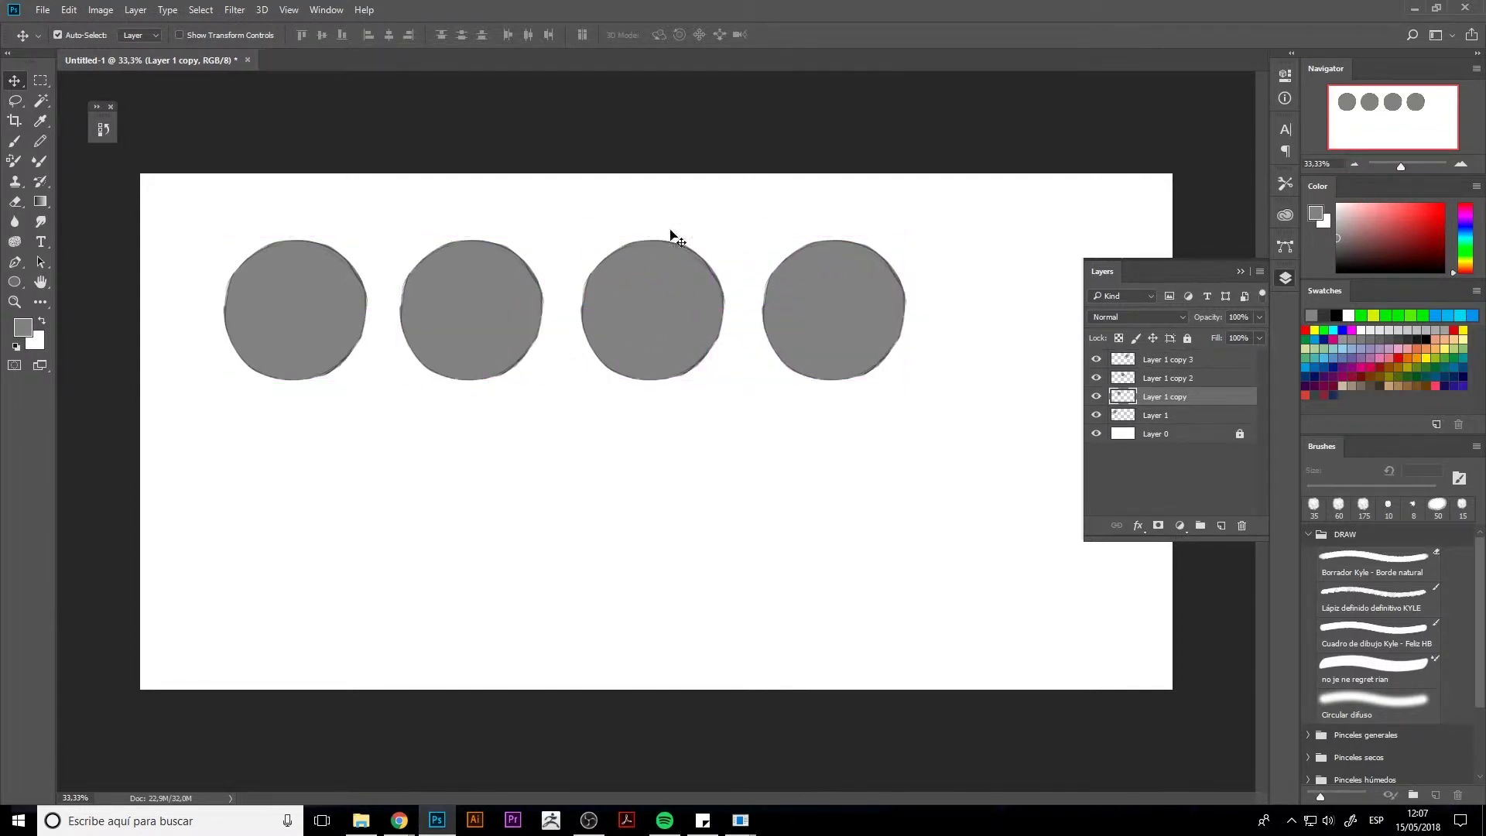
Step: Select all four circle layers and move the row together to centre it horizontally on the canvas
{"action": "left_click", "coordinate": [1168, 414]}
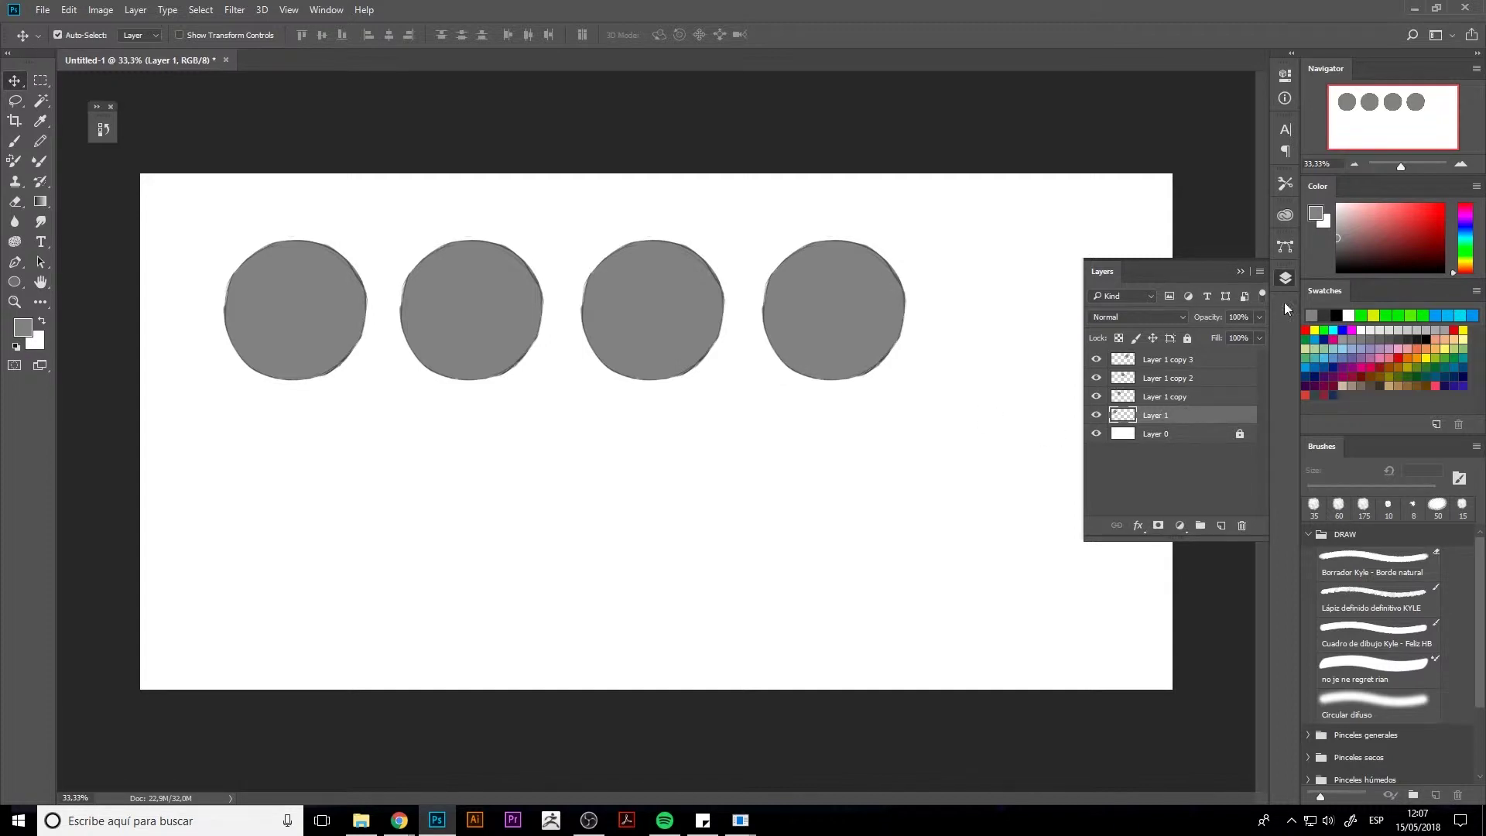
{"action": "left_click", "coordinate": [1286, 279]}
{"action": "left_click", "coordinate": [1289, 278]}
{"action": "key", "text": "ctrl+alt+a"}
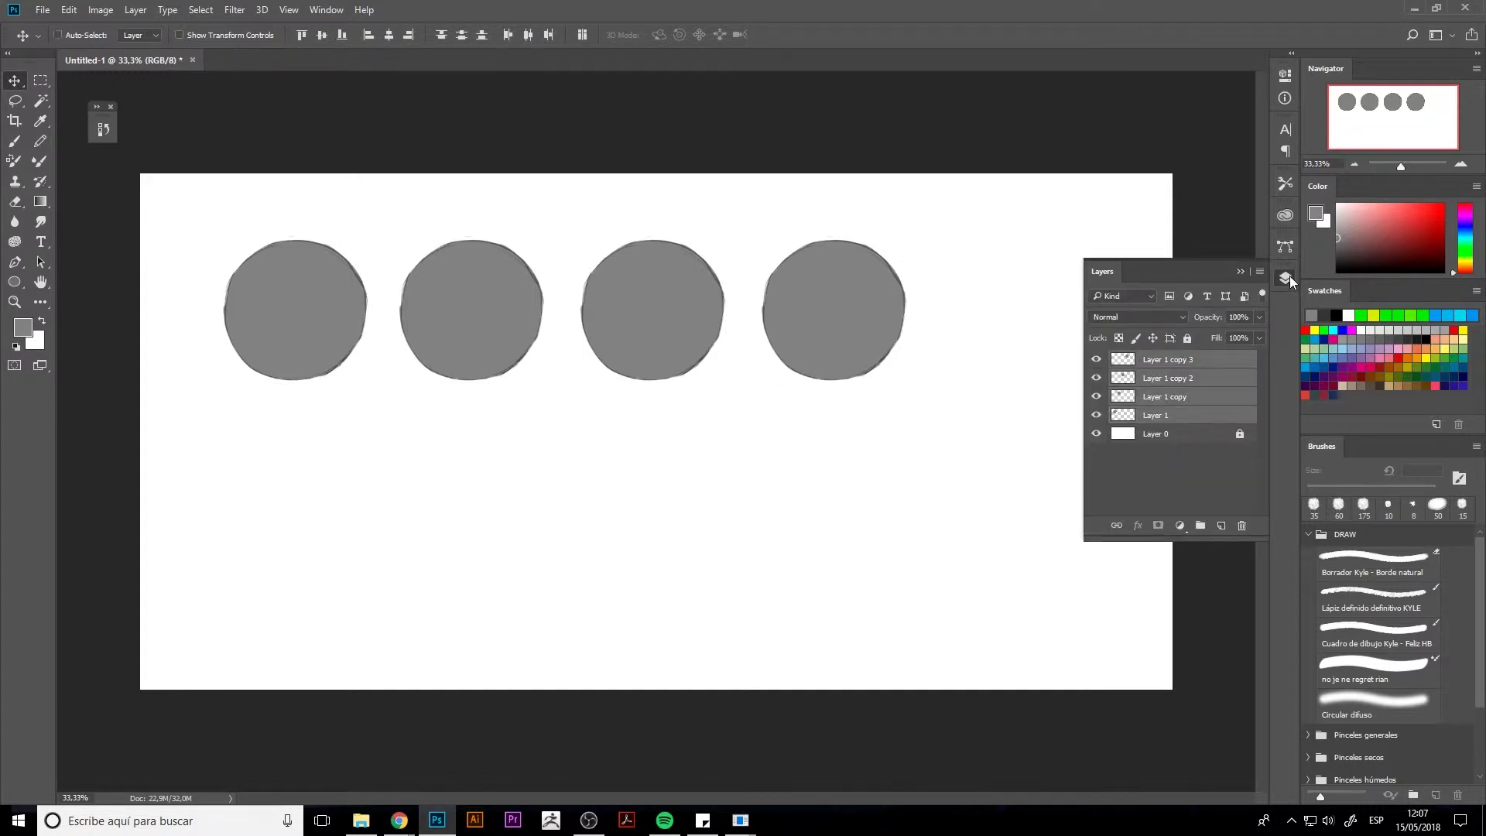
{"action": "left_click", "coordinate": [1288, 277]}
{"action": "key", "text": "ctrl+t"}
{"action": "left_click_drag", "start_coordinate": [835, 357], "coordinate": [938, 362]}
{"action": "key", "text": "Return"}
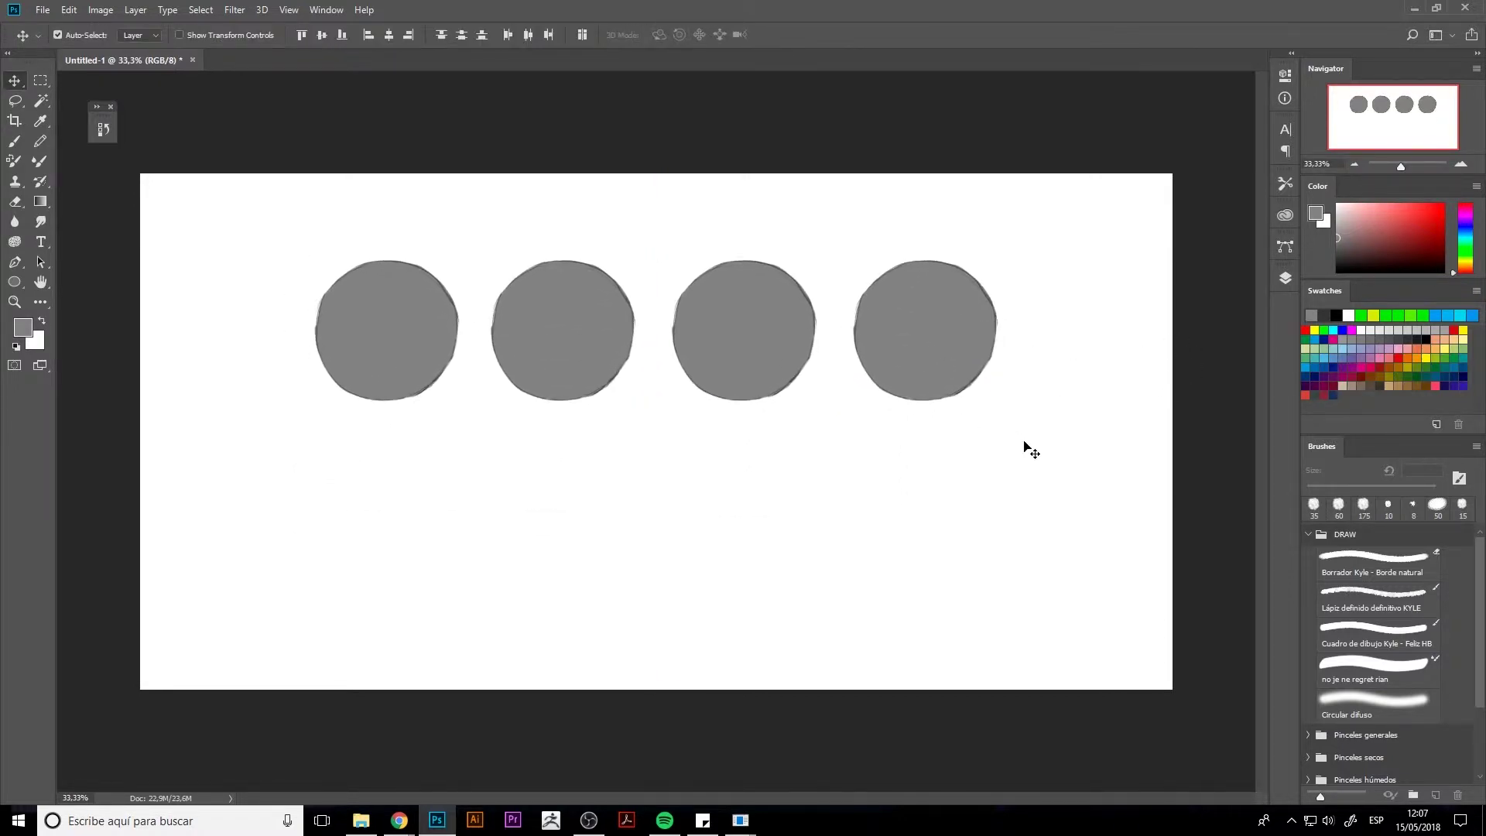
Step: Rename the four circle layers 1, 2, 3 and 4 from the lowest layer upward, and make layer 1 active
{"action": "left_click", "coordinate": [1285, 278]}
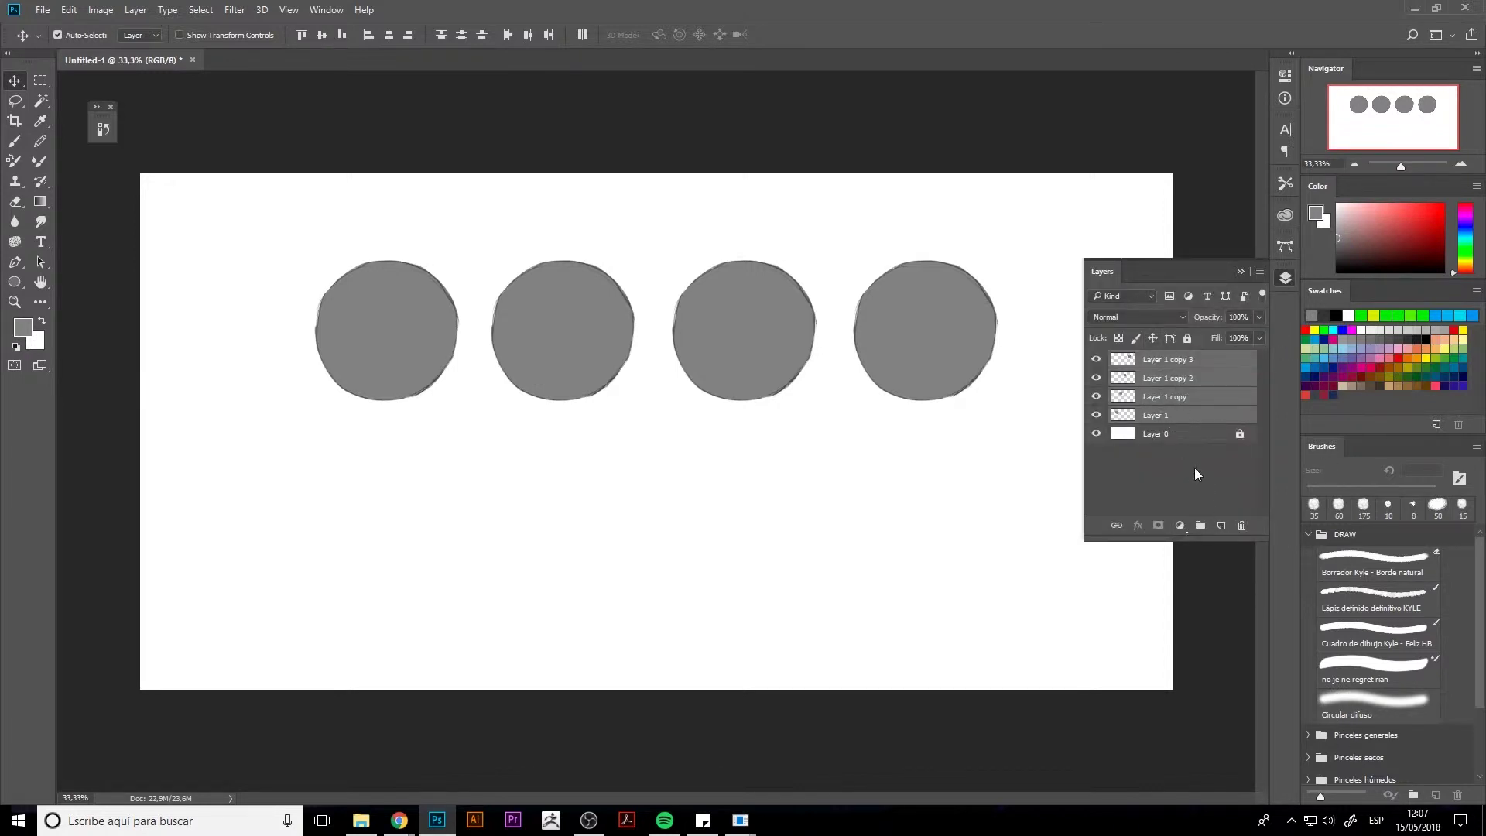
{"action": "left_click", "coordinate": [1145, 380]}
{"action": "double_click", "coordinate": [1157, 415]}
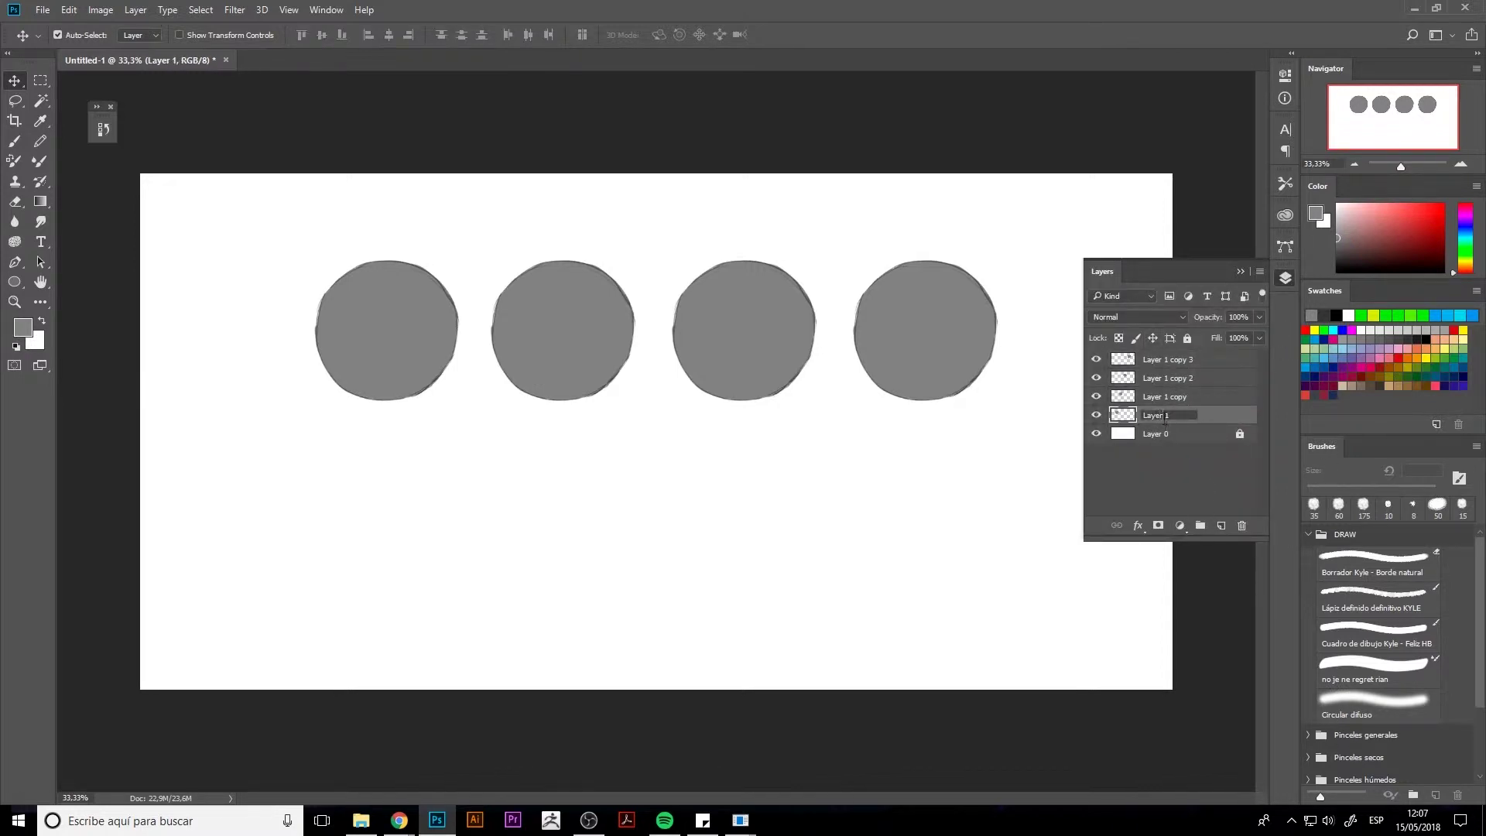
{"action": "type", "text": "1"}
{"action": "key", "text": "Tab"}
{"action": "type", "text": "2"}
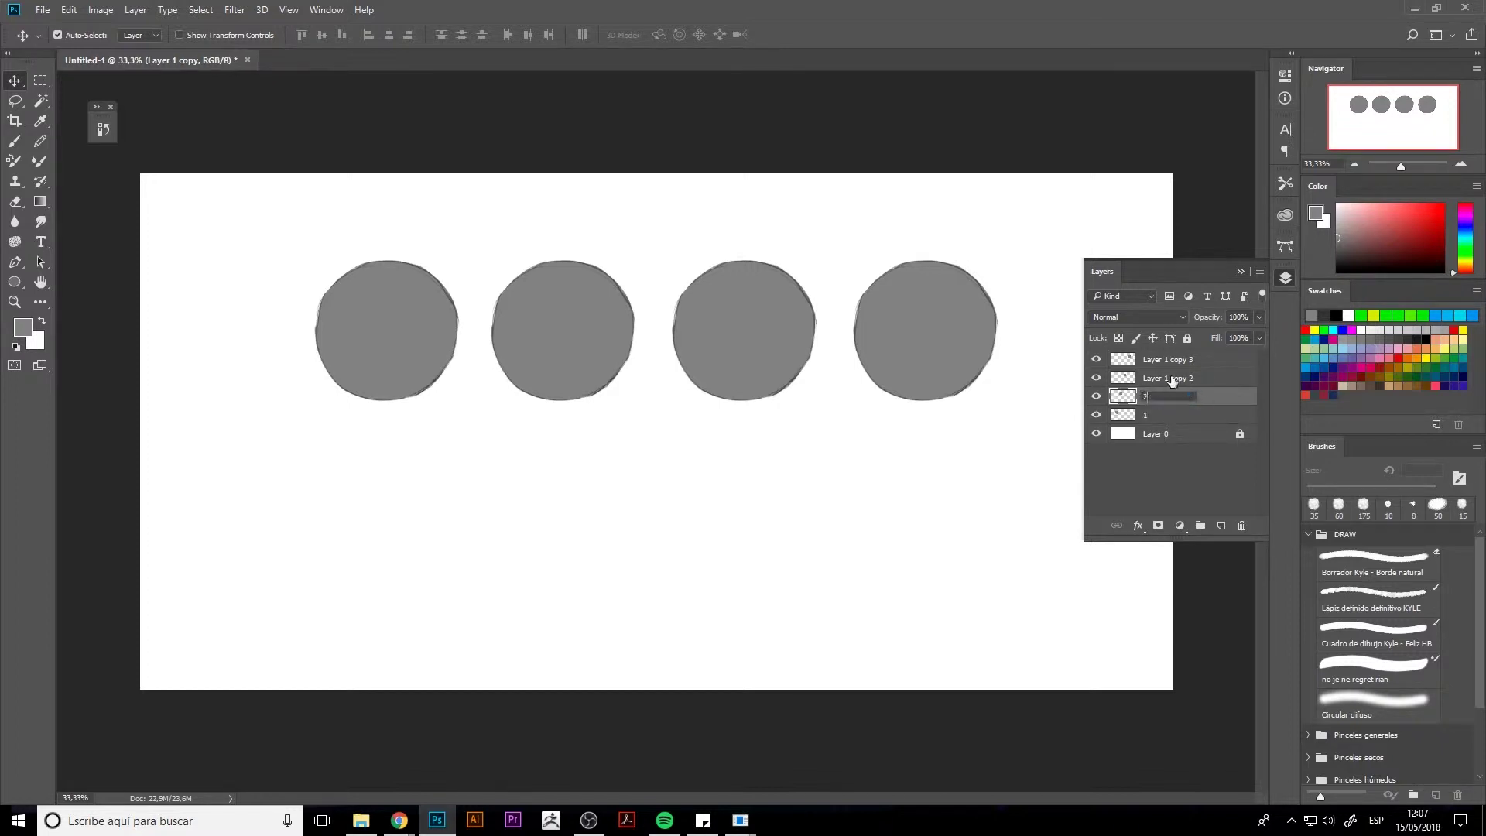
{"action": "key", "text": "Tab"}
{"action": "type", "text": "3"}
{"action": "double_click", "coordinate": [1177, 363]}
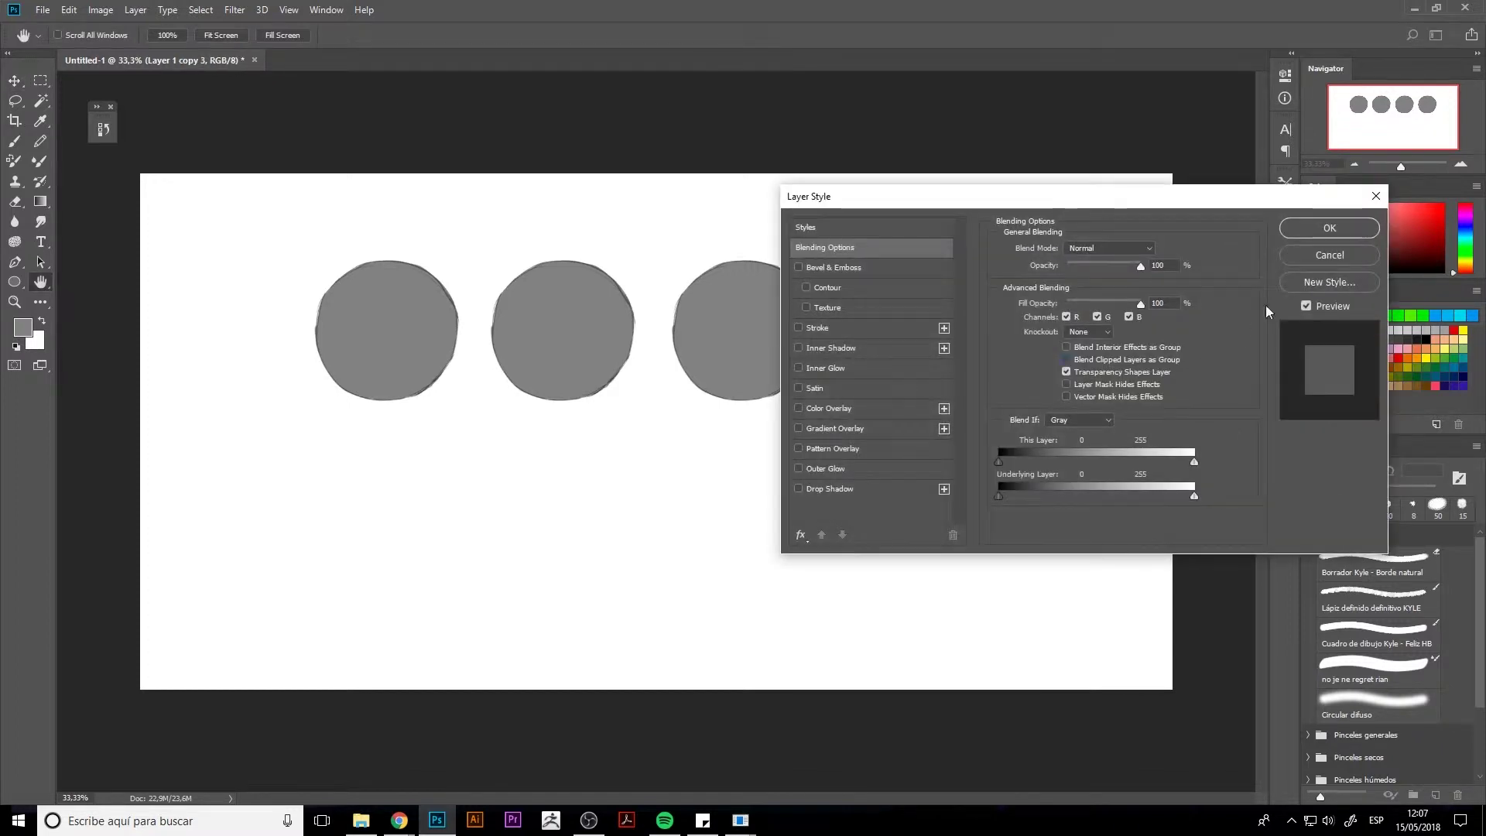
{"action": "left_click", "coordinate": [1331, 256]}
{"action": "double_click", "coordinate": [1165, 362]}
{"action": "type", "text": "4"}
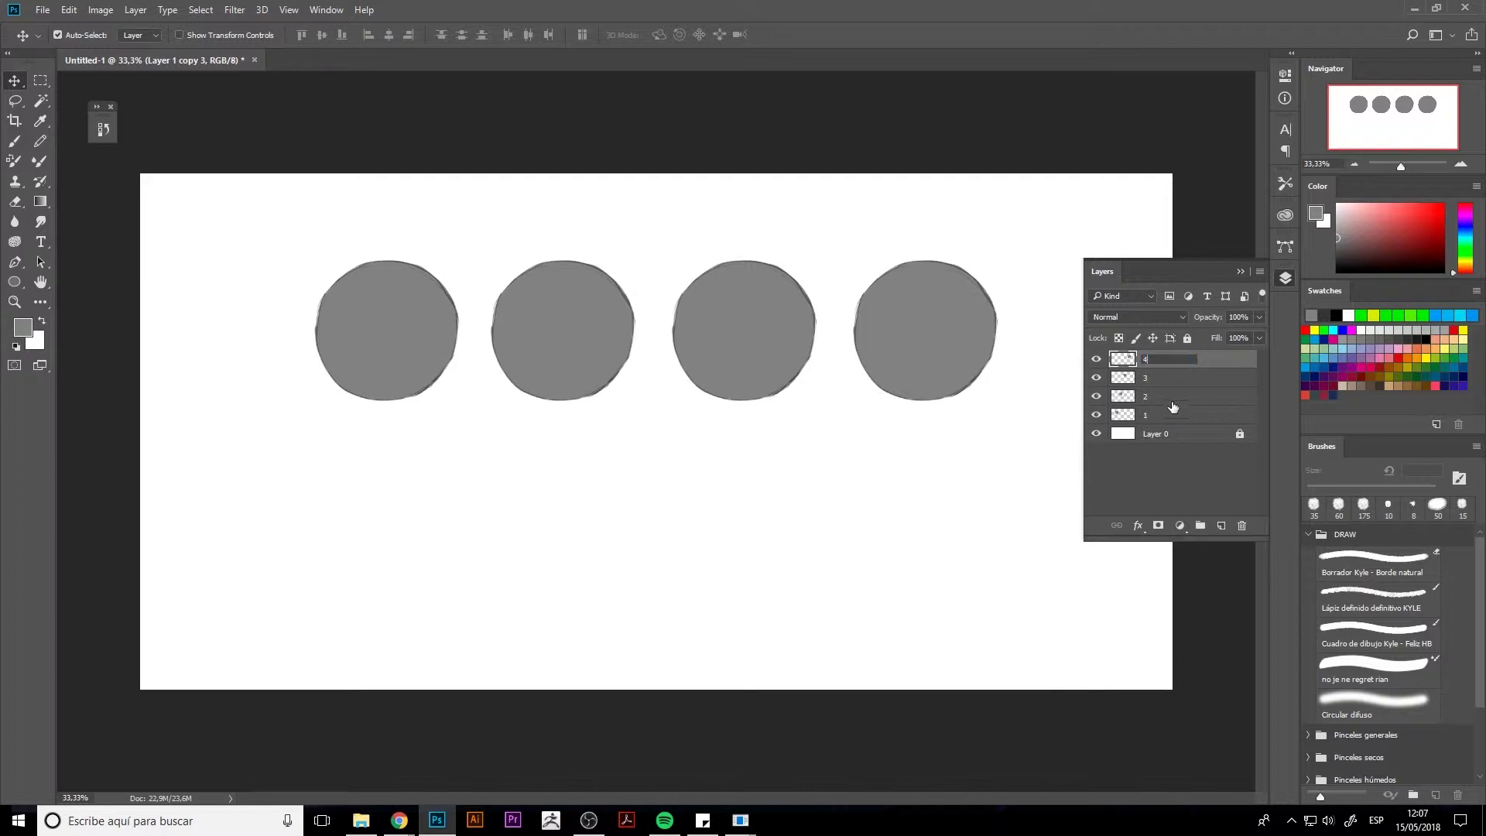
{"action": "left_click", "coordinate": [1189, 435]}
{"action": "left_click", "coordinate": [1182, 416]}
{"action": "left_click", "coordinate": [1180, 362]}
{"action": "left_click", "coordinate": [1178, 418]}
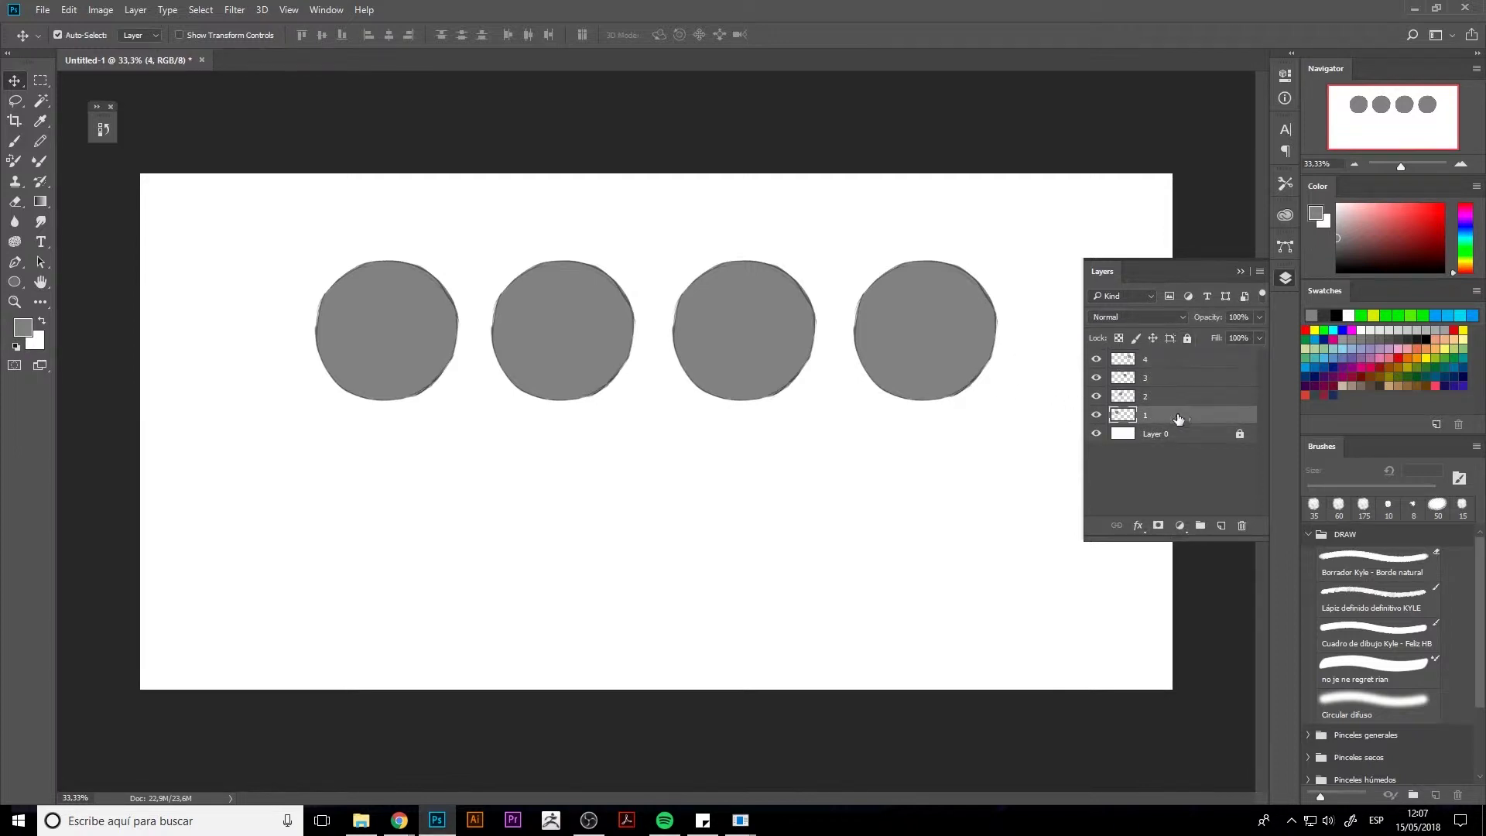
{"action": "left_click", "coordinate": [1284, 280]}
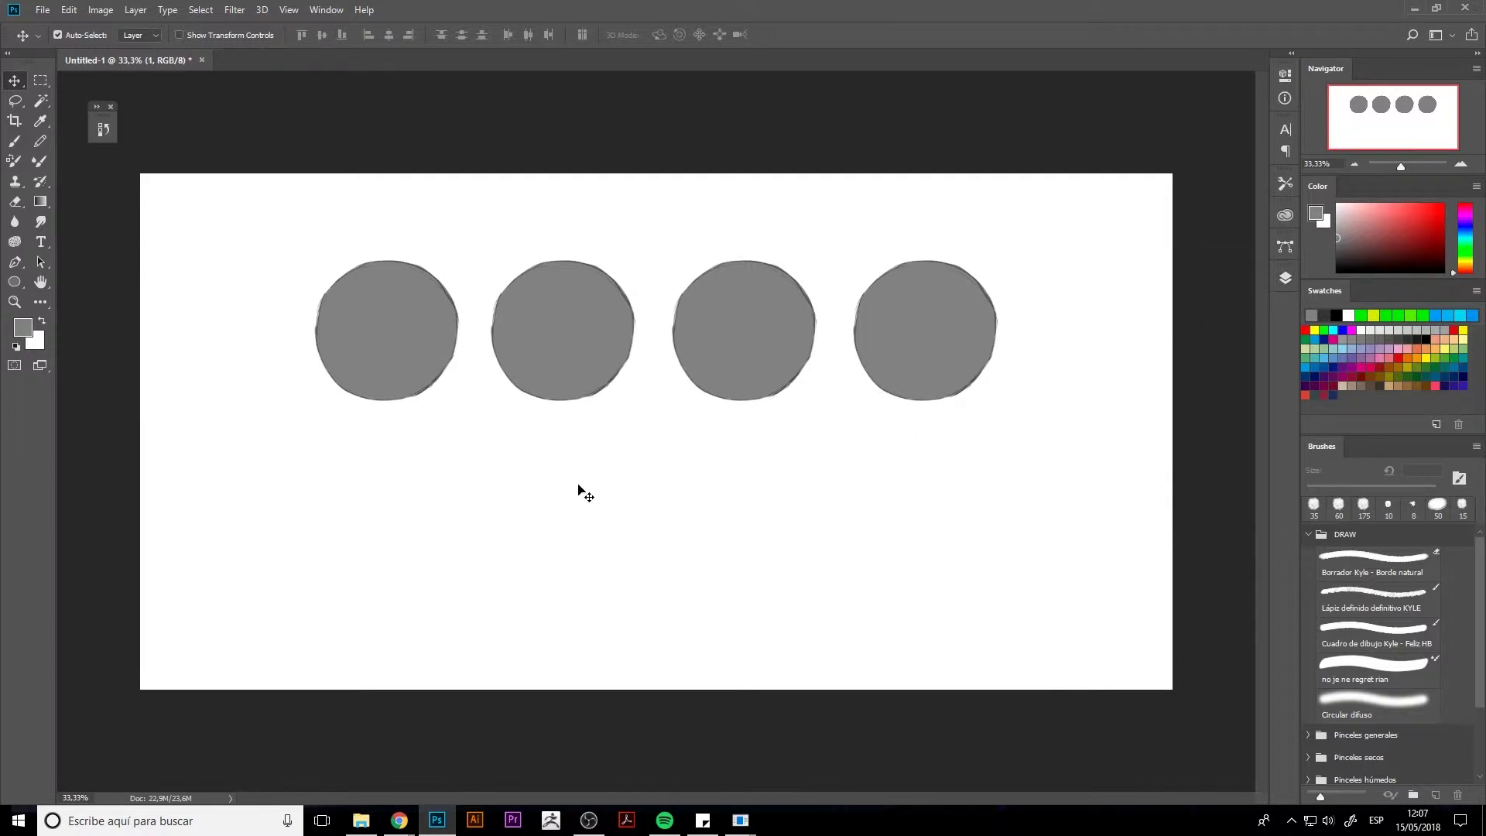
Step: Fill the background Layer 0 with dark grey #323232 and lock the layer
{"action": "key", "text": "ctrl+plus"}
{"action": "key", "text": "ctrl+plus"}
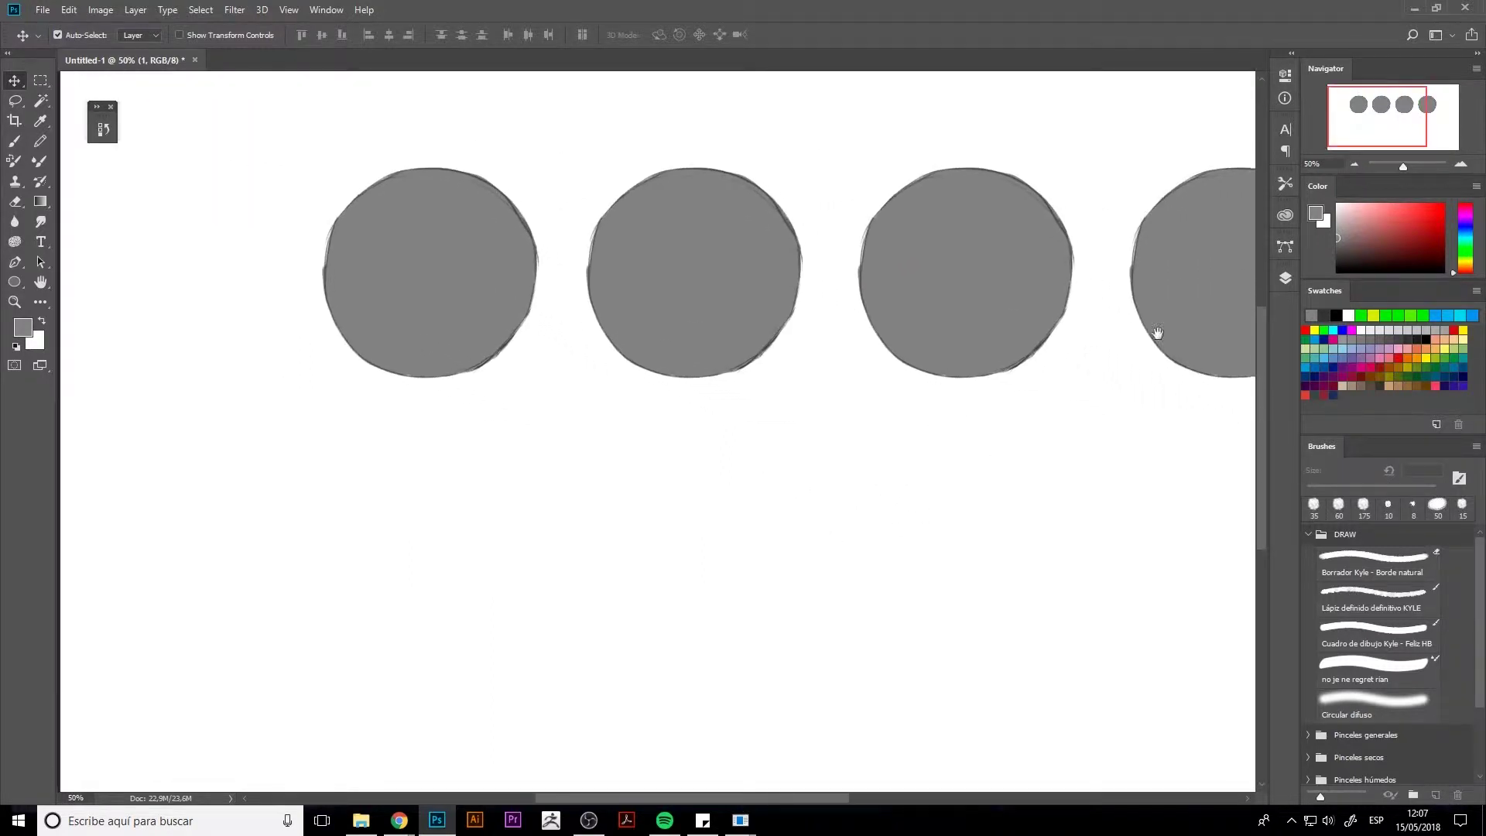
{"action": "left_click", "coordinate": [1283, 285]}
{"action": "left_click", "coordinate": [1182, 436]}
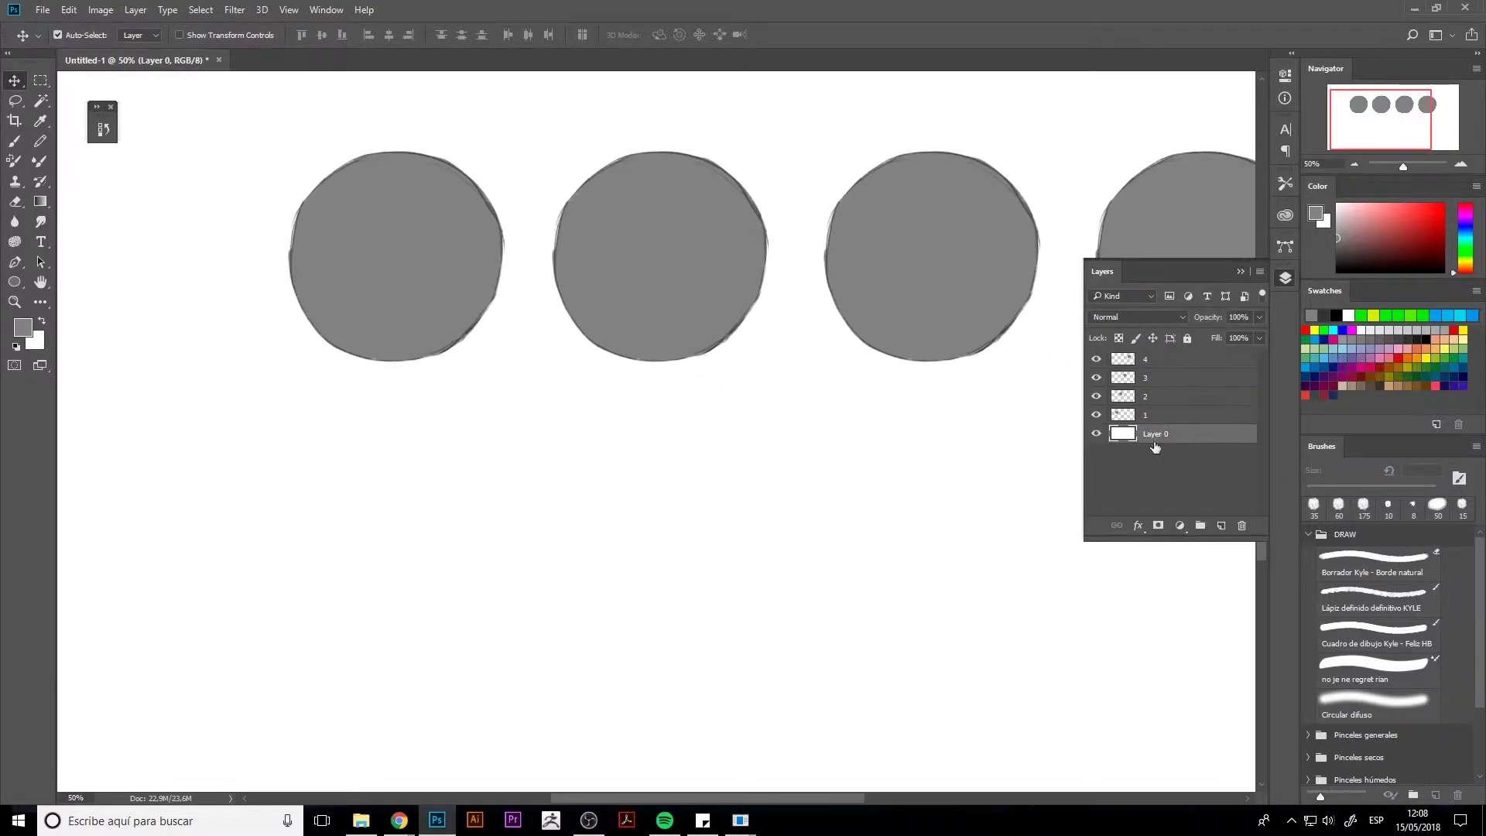
{"action": "left_click", "coordinate": [22, 327]}
{"action": "type", "text": "393939"}
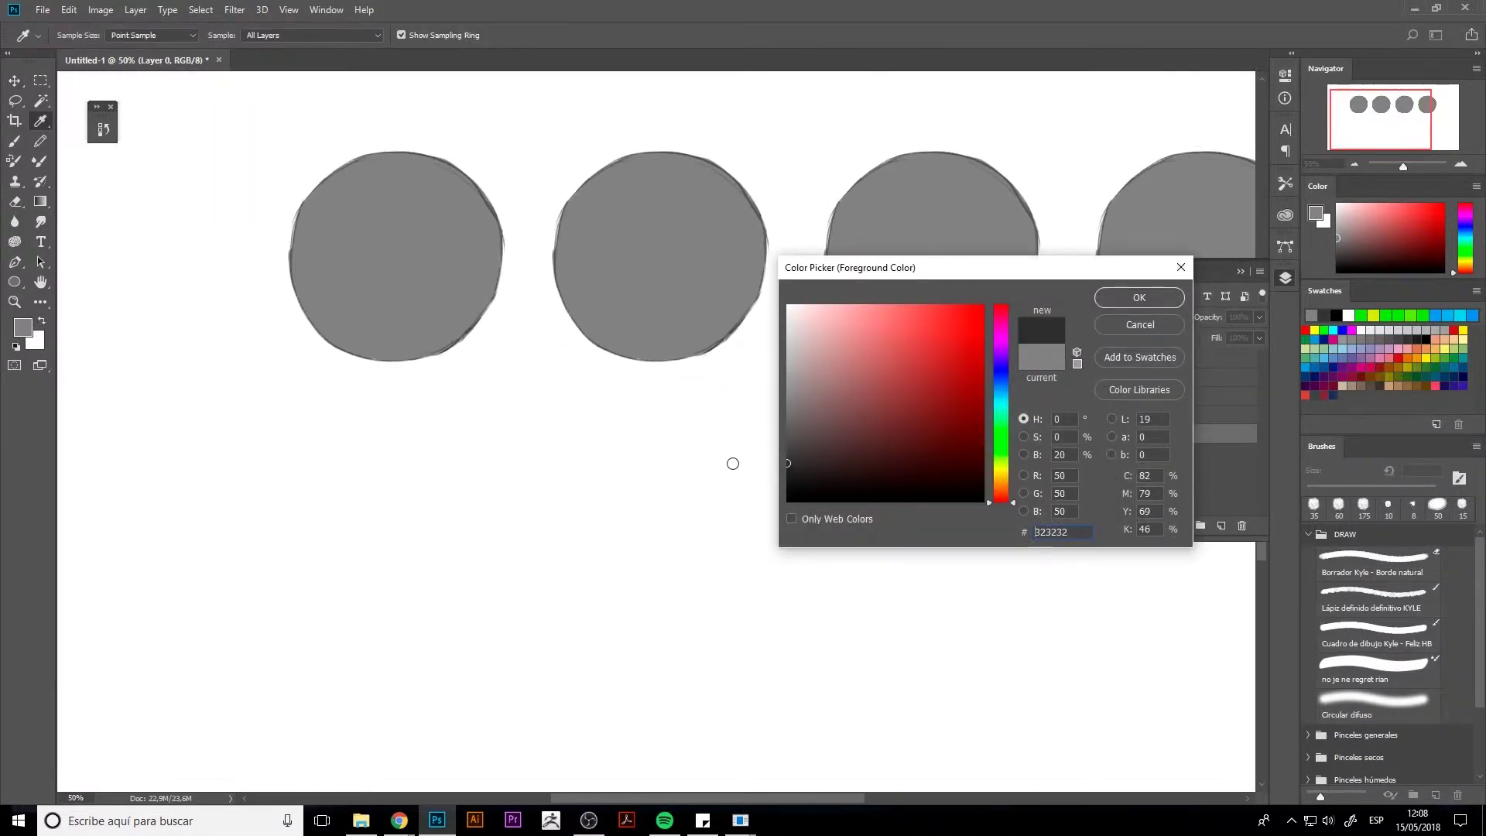
{"action": "key", "text": "Return"}
{"action": "key", "text": "v"}
{"action": "key", "text": "alt+BackSpace"}
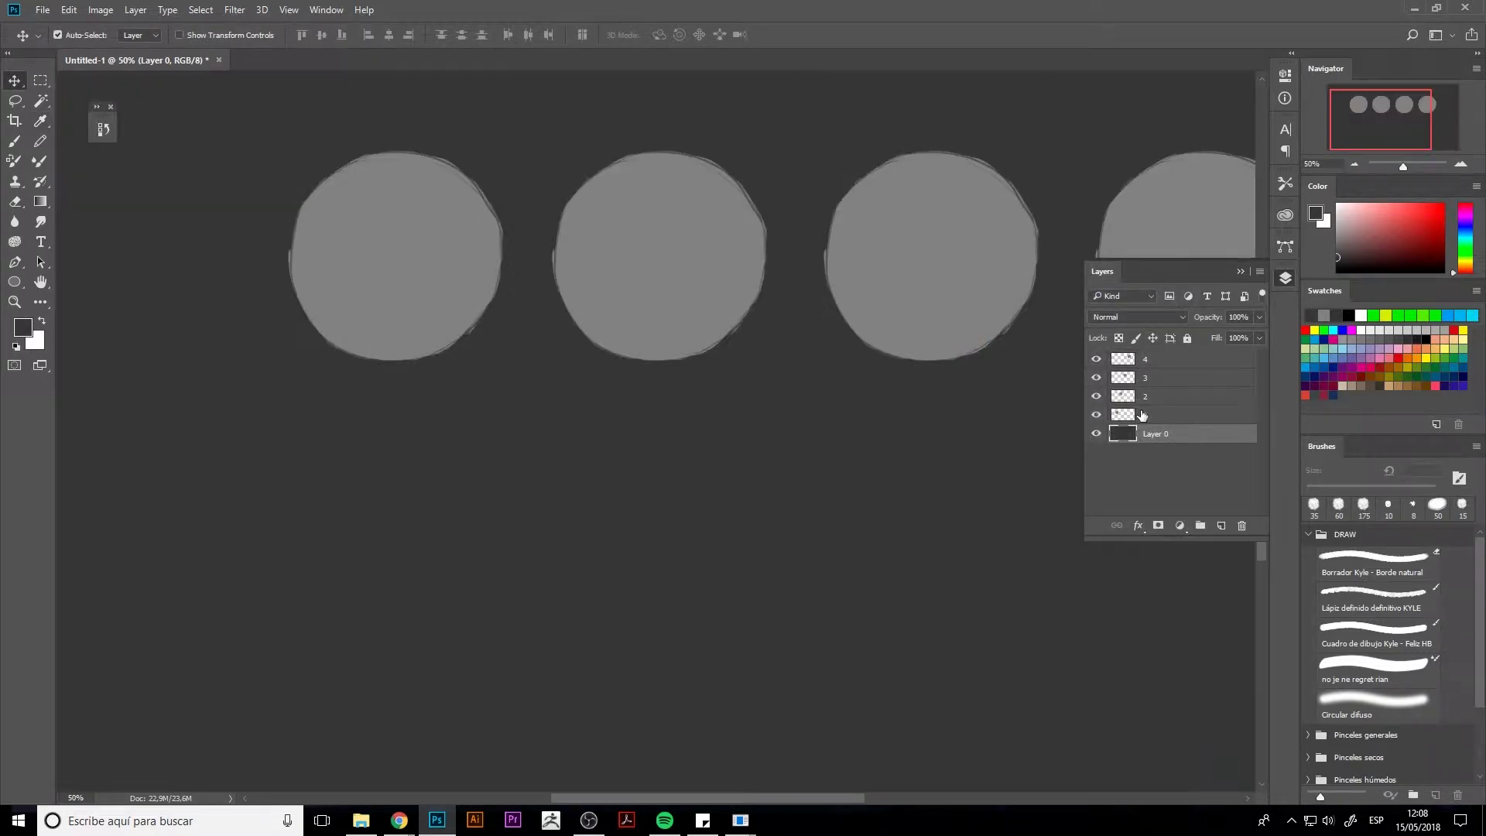
{"action": "left_click", "coordinate": [1187, 339]}
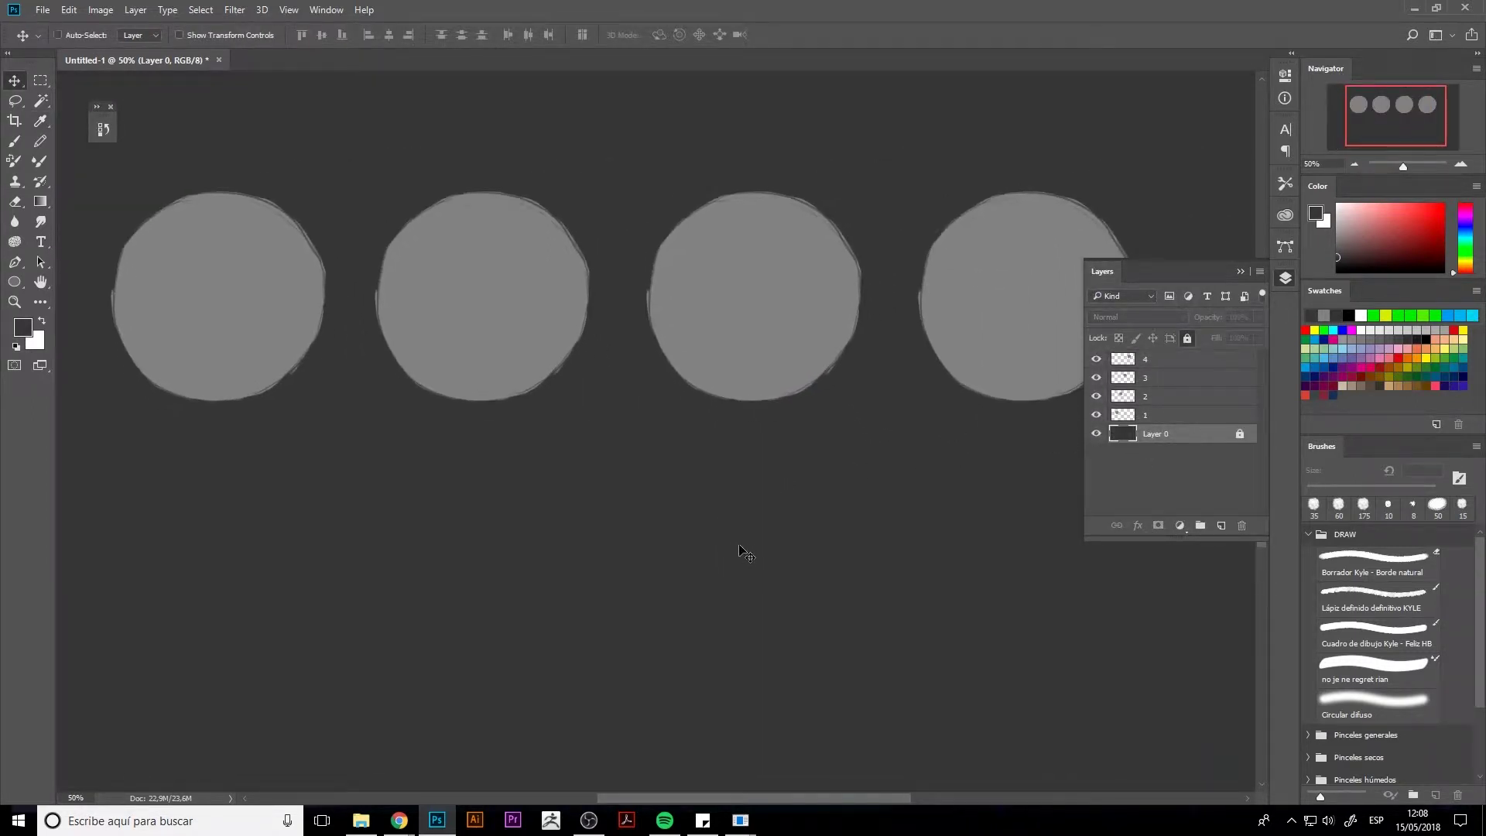
Step: Make layer 1 active and hide layers 2, 3 and 4 so only the first circle is shown
{"action": "key", "text": "ctrl+minus"}
{"action": "left_click", "coordinate": [1146, 415]}
{"action": "left_click", "coordinate": [1096, 415]}
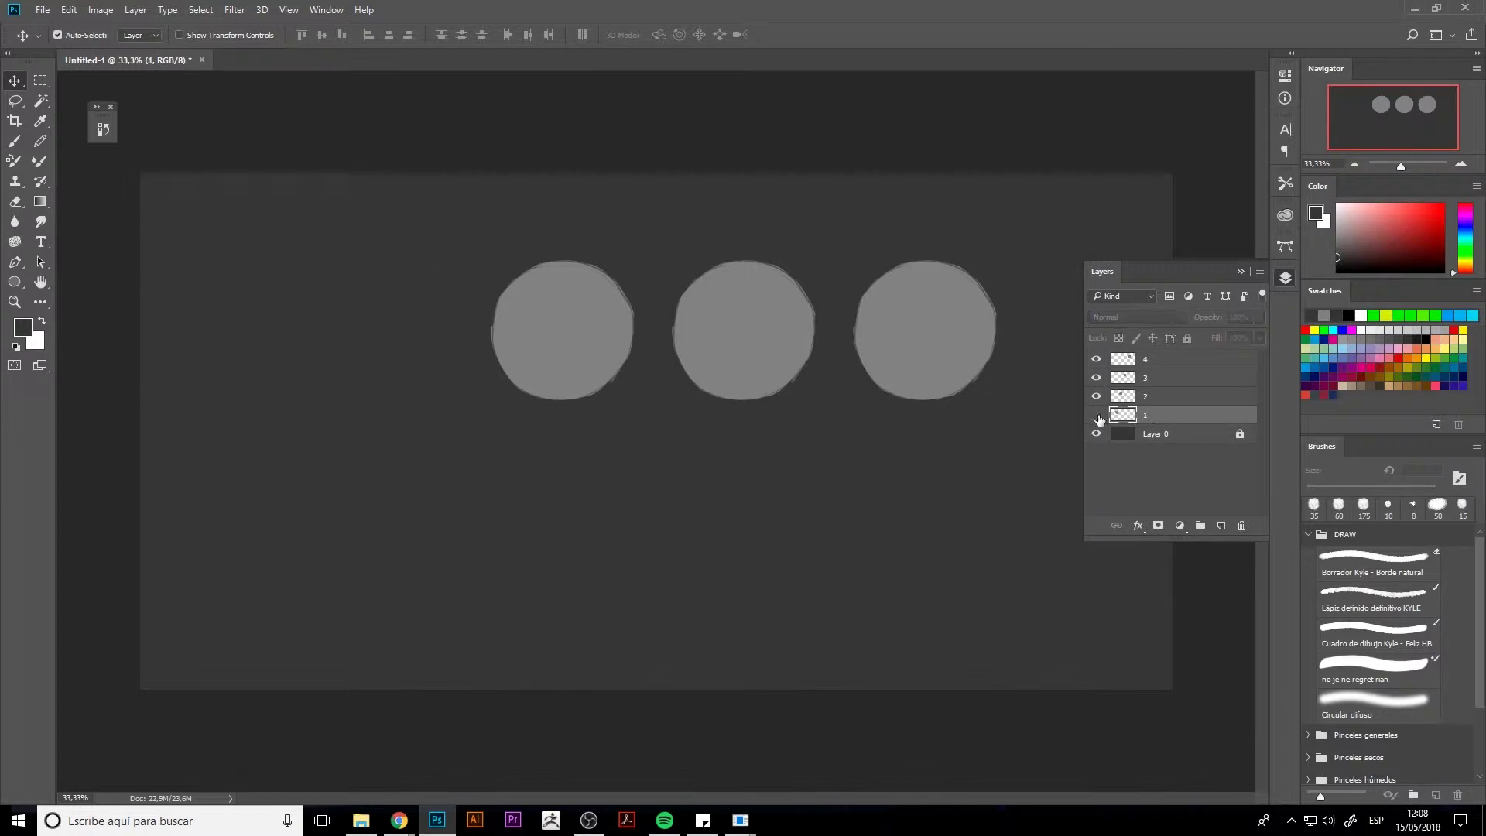
{"action": "left_click", "coordinate": [1096, 415]}
{"action": "left_click_drag", "start_coordinate": [1100, 387], "coordinate": [1097, 358]}
{"action": "left_click", "coordinate": [1286, 279]}
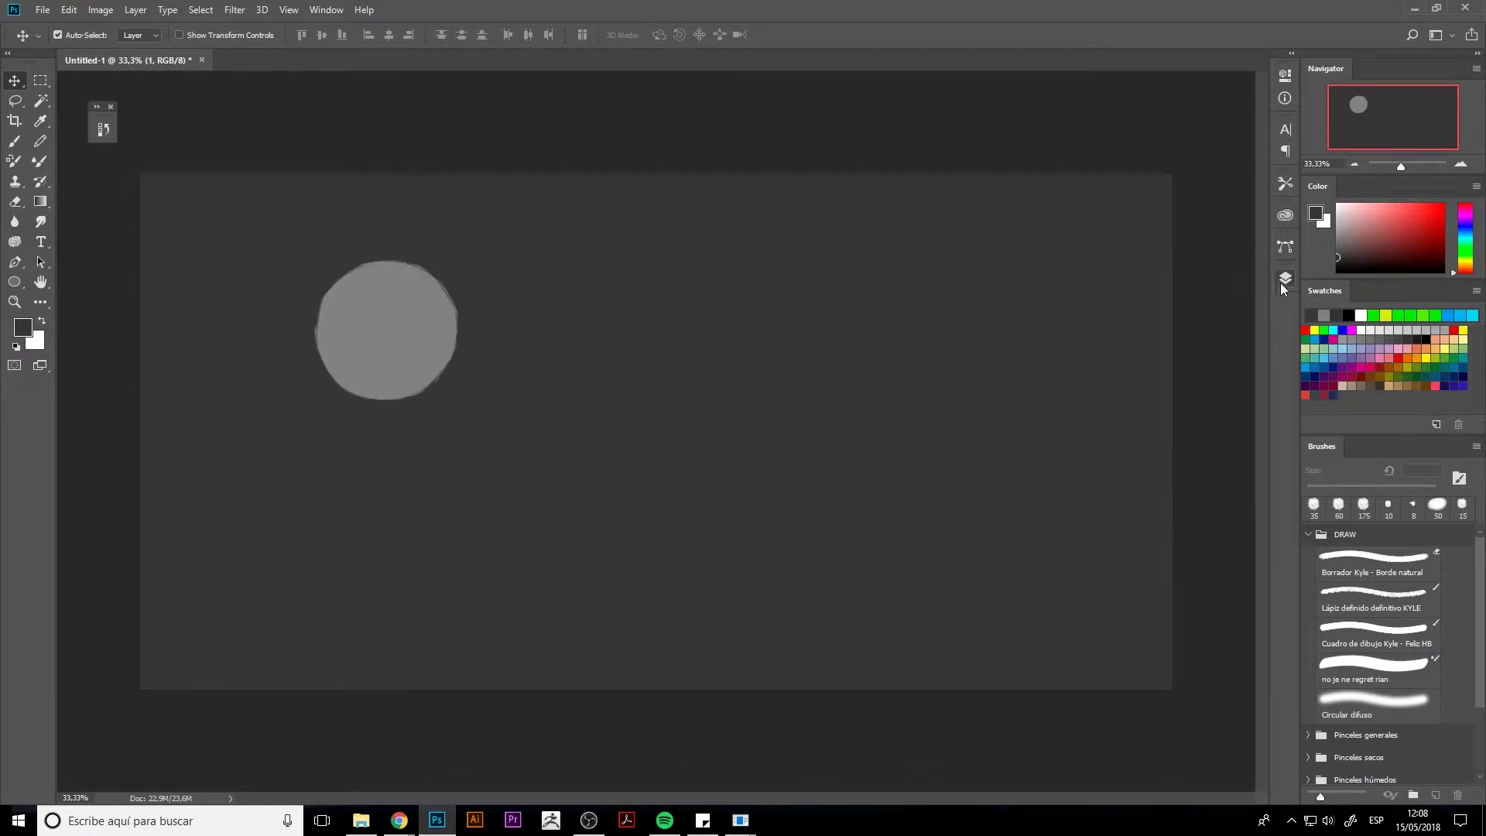
{"action": "left_click", "coordinate": [1286, 279]}
Step: Choose the "no je ne regret rian" mixer brush with a slightly lighter grey and load layer 1's circle as a selection
{"action": "key", "text": "ctrl+plus"}
{"action": "left_click_drag", "start_coordinate": [580, 474], "coordinate": [825, 517]}
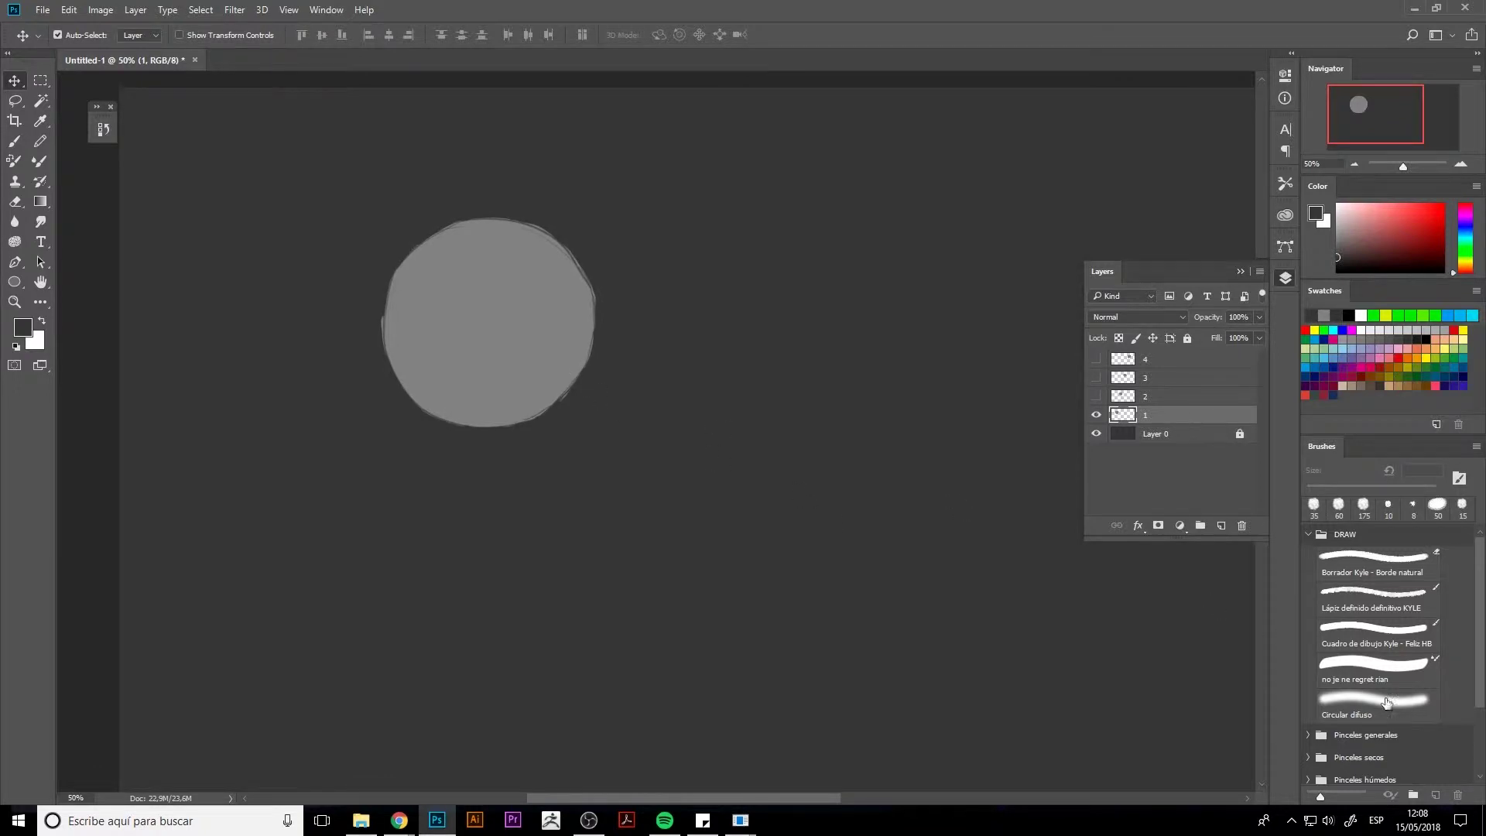
{"action": "left_click", "coordinate": [1376, 668]}
{"action": "left_click", "coordinate": [1337, 242]}
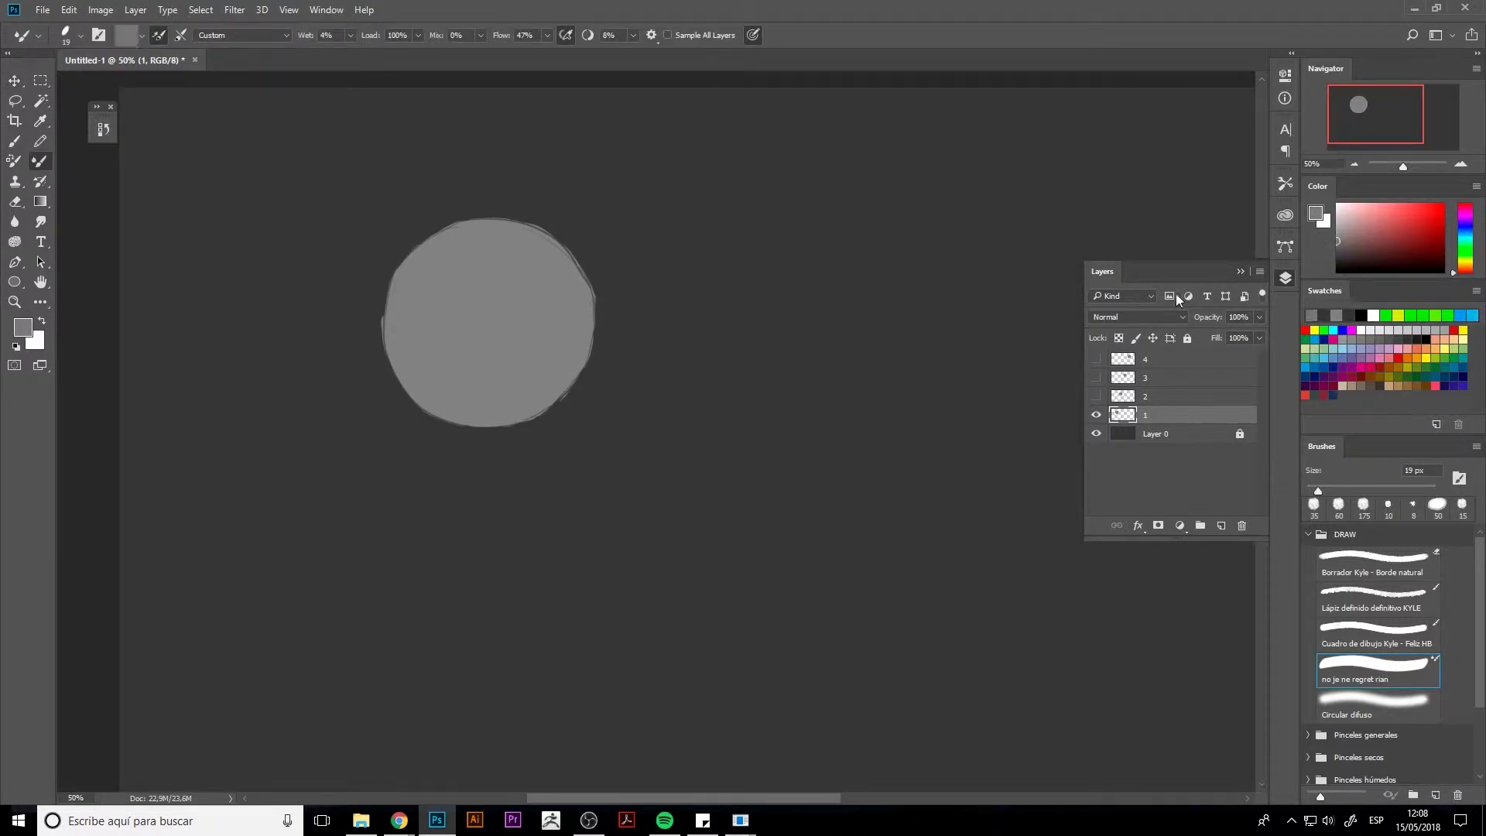
{"action": "left_click", "coordinate": [22, 327]}
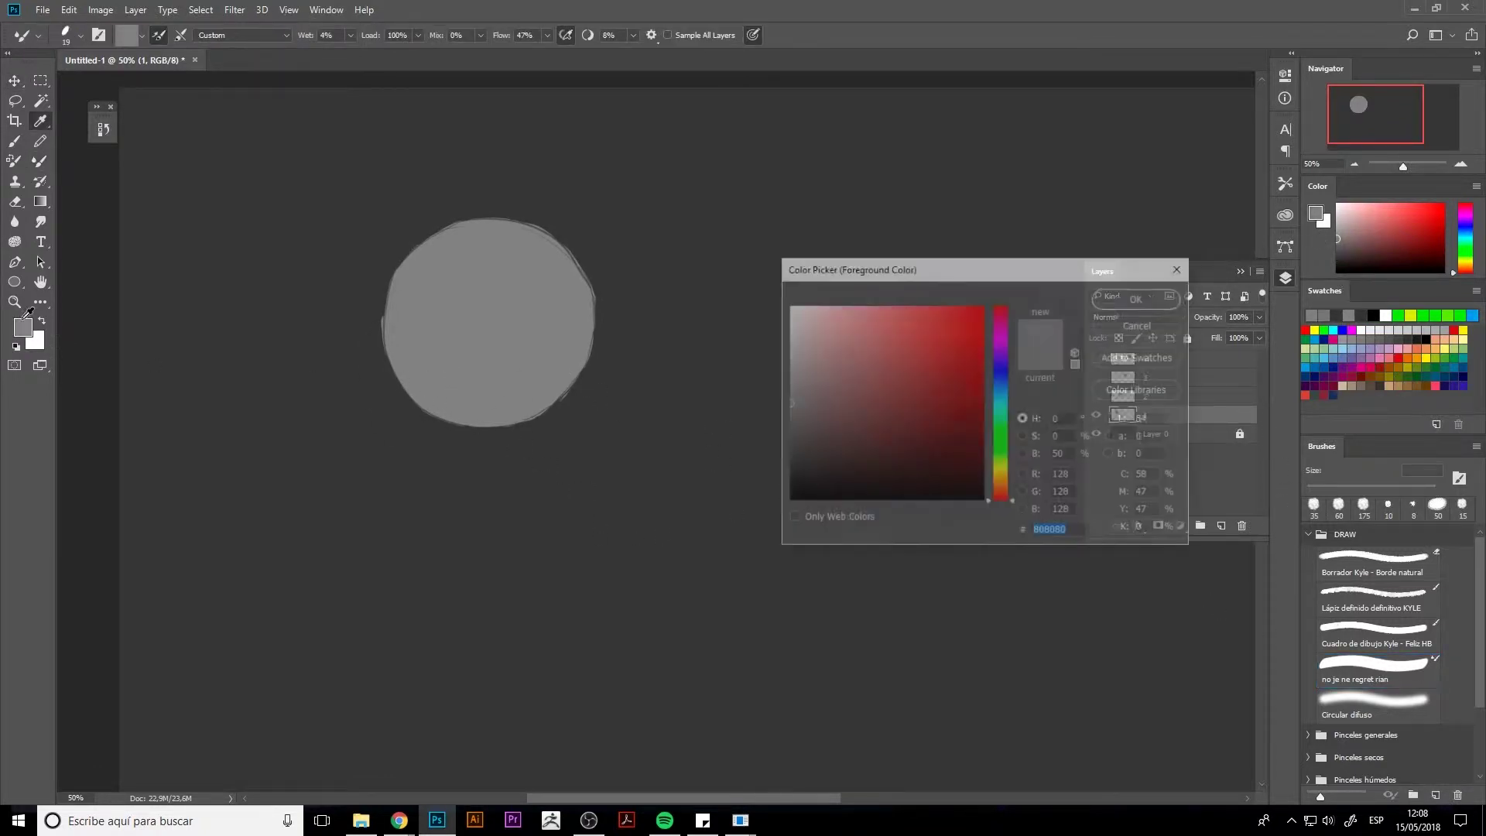
{"action": "key", "text": "Return"}
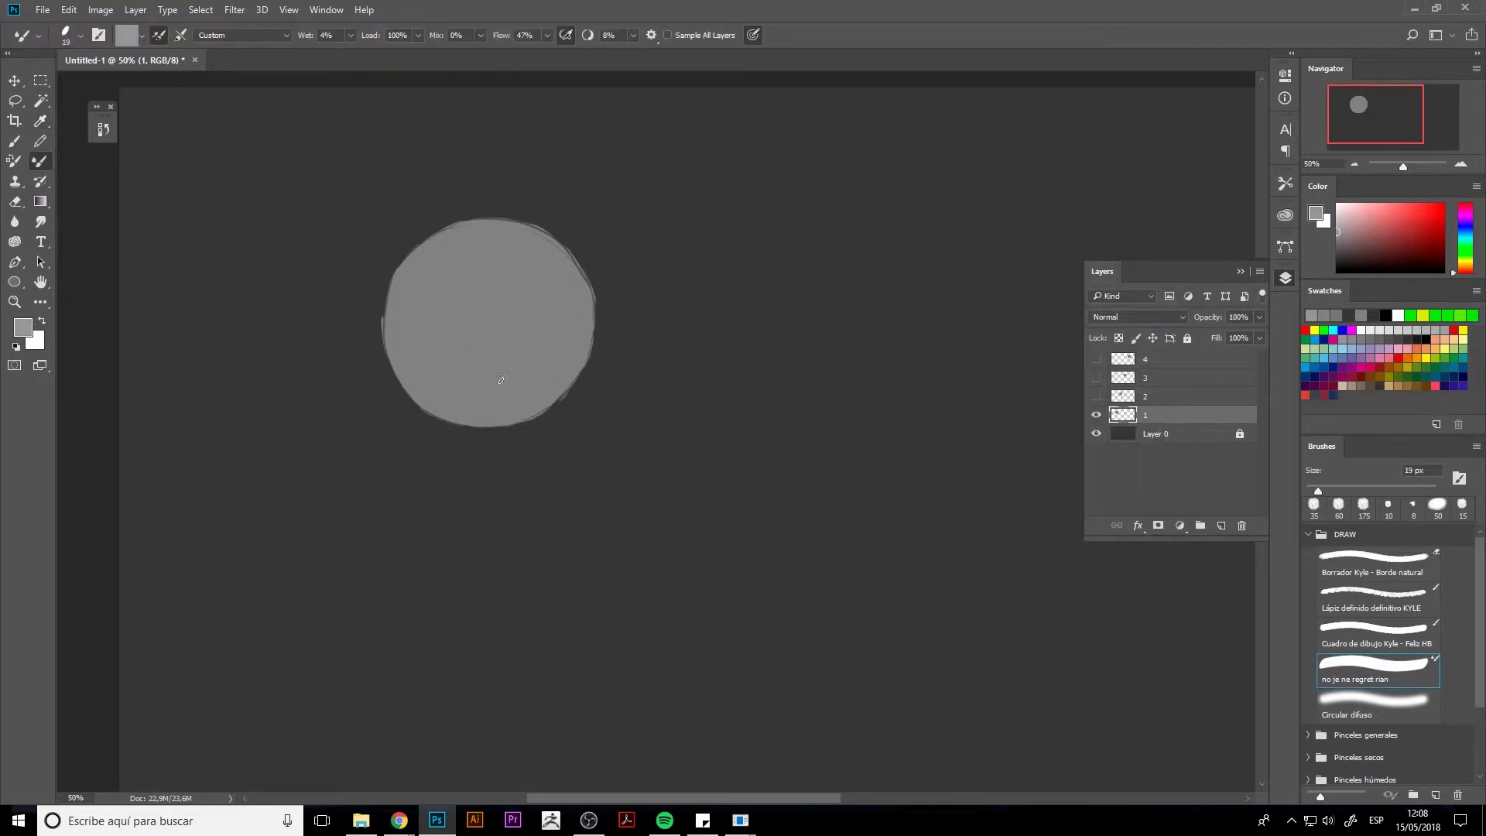
{"action": "left_click", "coordinate": [1123, 415], "text": "ctrl"}
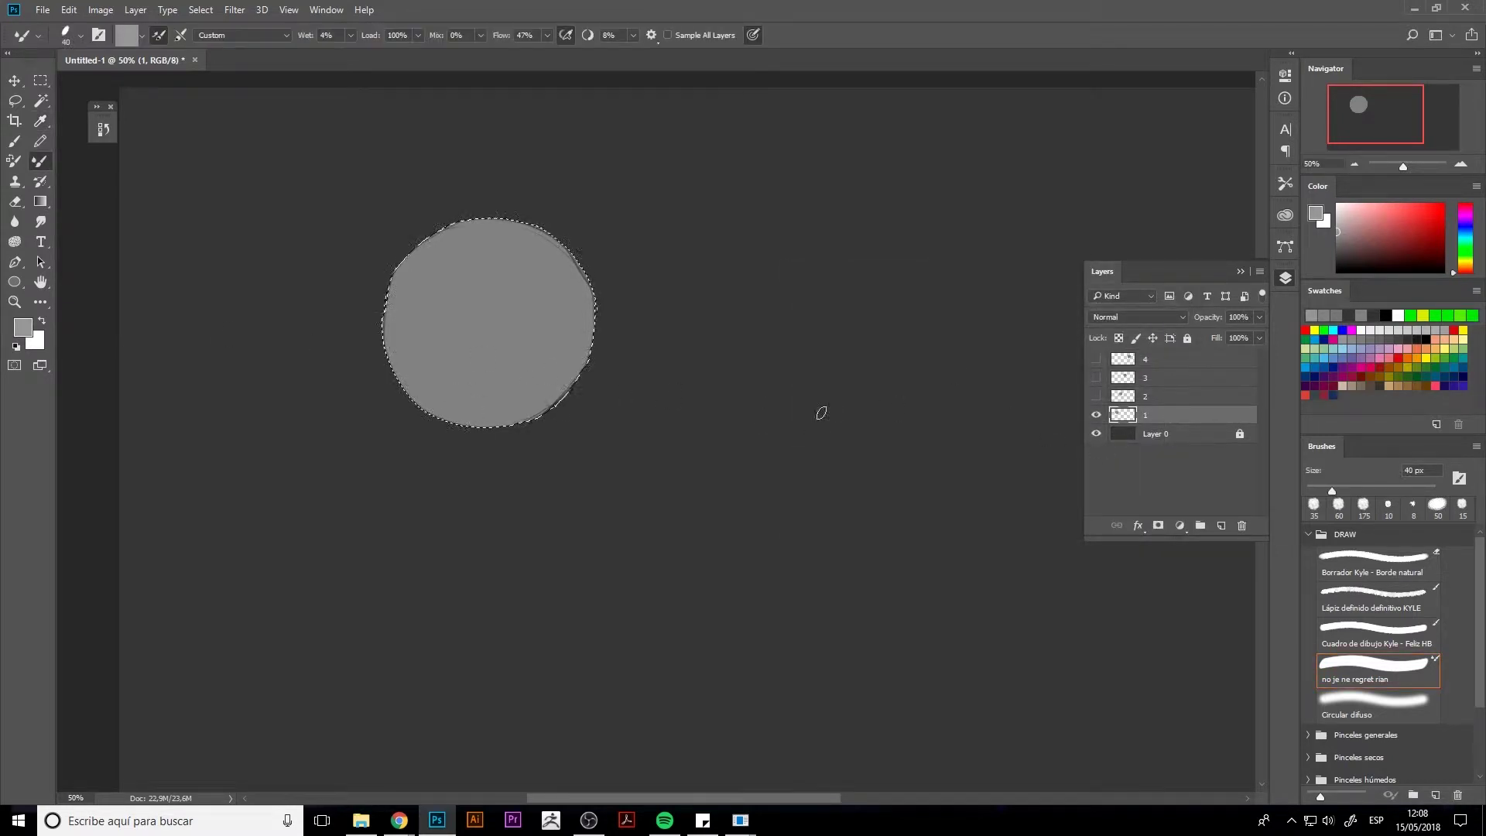
Step: Paint a soft, lighter grey crescent of reflected light along the circle's lower-right edge with the mixer brush at 70 px
{"action": "mouse_move", "coordinate": [546, 381]}
{"action": "left_mouse_down"}
{"action": "mouse_move", "coordinate": [450, 400]}
{"action": "mouse_move", "coordinate": [538, 380]}
{"action": "mouse_move", "coordinate": [572, 342]}
{"action": "left_mouse_up"}
{"action": "key", "text": "bracketright"}
{"action": "key", "text": "bracketright"}
{"action": "key", "text": "bracketright"}
{"action": "key", "text": "bracketright"}
{"action": "mouse_move", "coordinate": [428, 382]}
{"action": "left_mouse_down"}
{"action": "mouse_move", "coordinate": [542, 382]}
{"action": "mouse_move", "coordinate": [582, 334]}
{"action": "mouse_move", "coordinate": [500, 392]}
{"action": "mouse_move", "coordinate": [442, 400]}
{"action": "mouse_move", "coordinate": [414, 375]}
{"action": "mouse_move", "coordinate": [517, 374]}
{"action": "mouse_move", "coordinate": [558, 337]}
{"action": "left_mouse_up"}
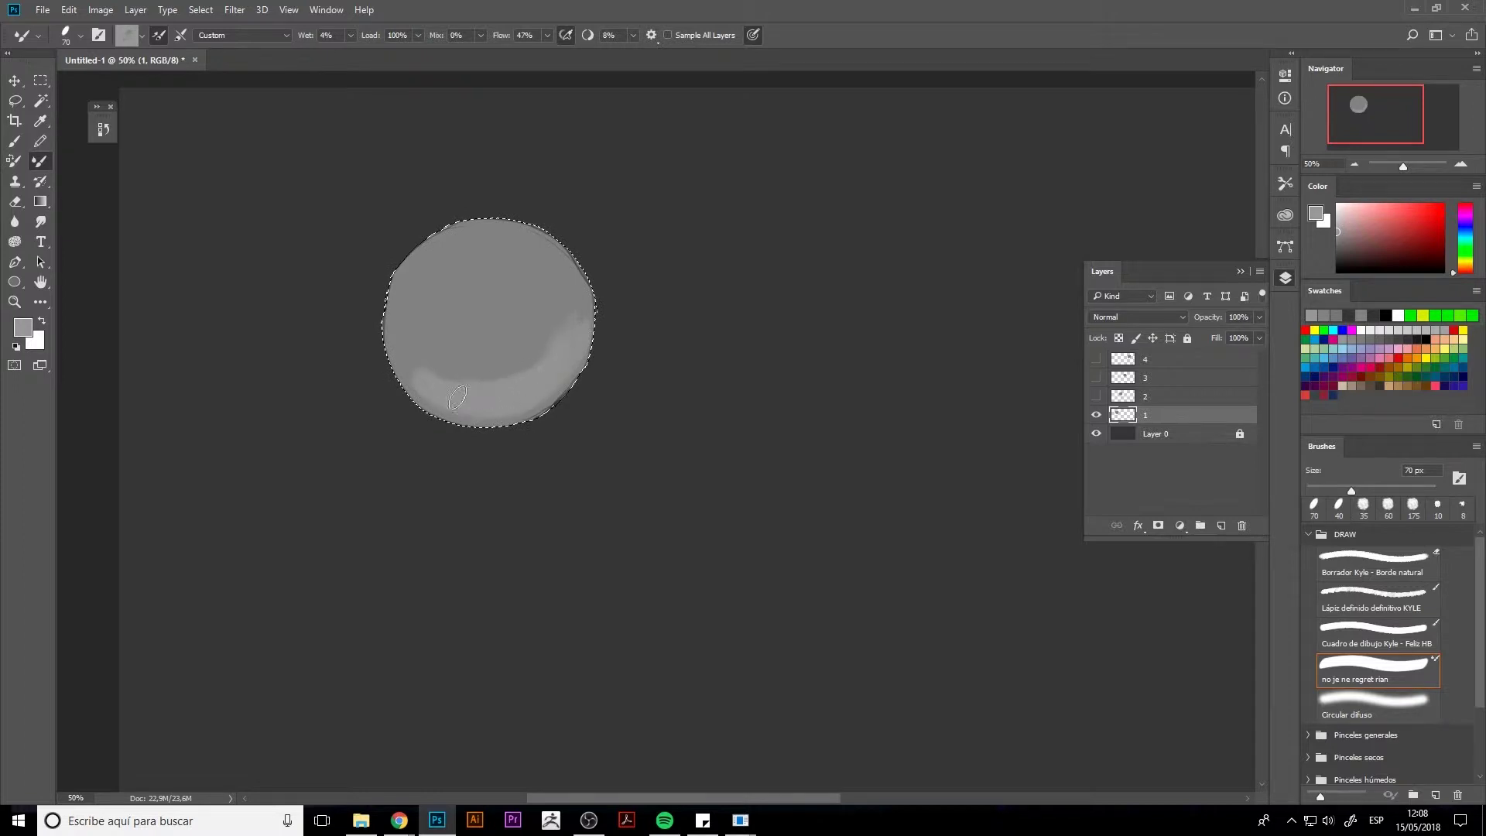
{"action": "mouse_move", "coordinate": [441, 366]}
{"action": "left_mouse_down"}
{"action": "mouse_move", "coordinate": [509, 383]}
{"action": "mouse_move", "coordinate": [554, 355]}
{"action": "mouse_move", "coordinate": [453, 383]}
{"action": "mouse_move", "coordinate": [547, 361]}
{"action": "mouse_move", "coordinate": [464, 373]}
{"action": "mouse_move", "coordinate": [545, 343]}
{"action": "mouse_move", "coordinate": [475, 381]}
{"action": "mouse_move", "coordinate": [542, 364]}
{"action": "mouse_move", "coordinate": [499, 372]}
{"action": "mouse_move", "coordinate": [558, 333]}
{"action": "mouse_move", "coordinate": [559, 309]}
{"action": "mouse_move", "coordinate": [496, 366]}
{"action": "mouse_move", "coordinate": [457, 369]}
{"action": "mouse_move", "coordinate": [496, 377]}
{"action": "mouse_move", "coordinate": [548, 354]}
{"action": "mouse_move", "coordinate": [406, 369]}
{"action": "left_mouse_up"}
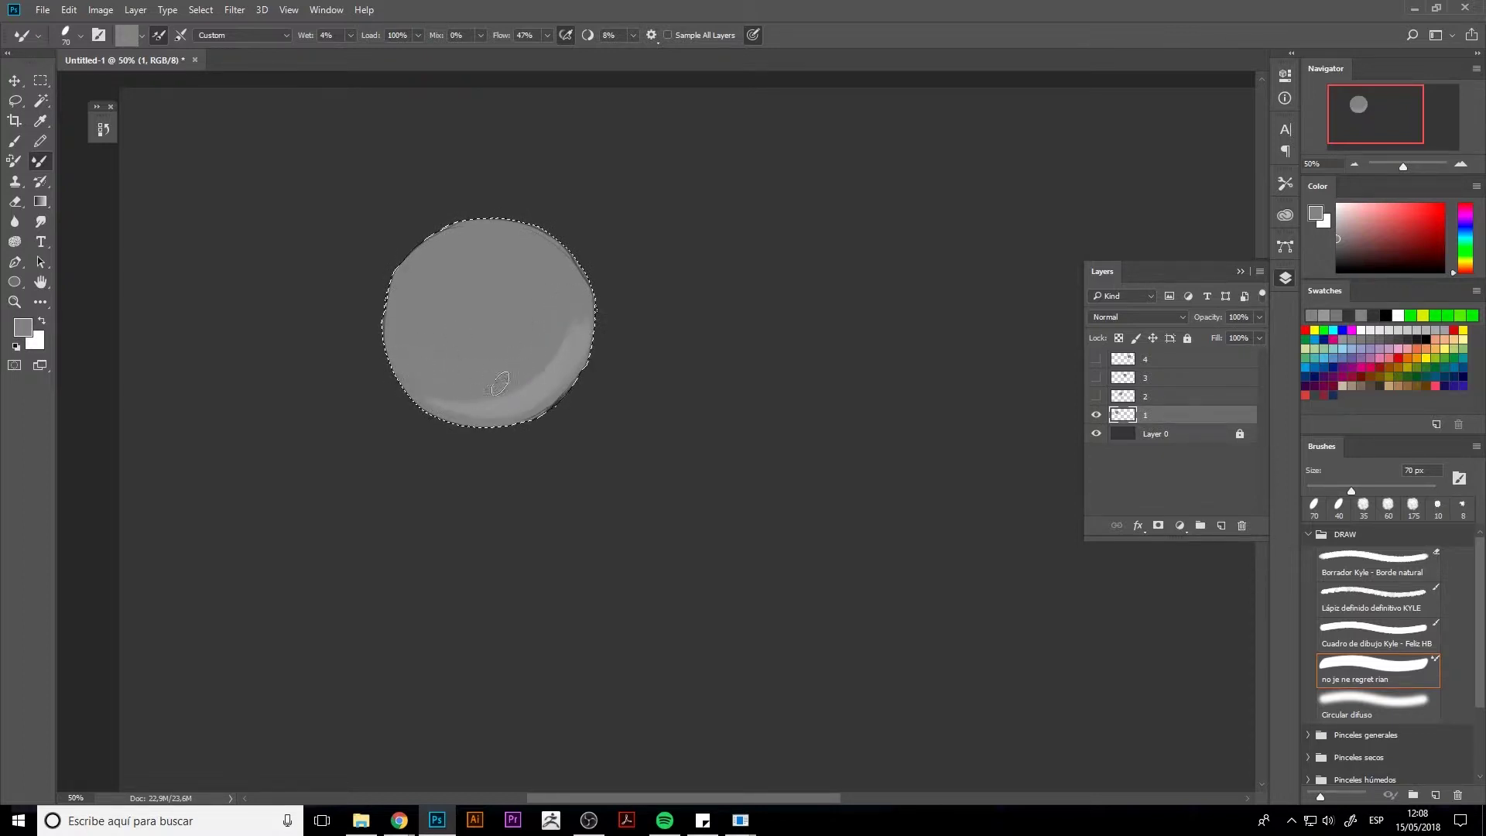
{"action": "mouse_move", "coordinate": [555, 270]}
{"action": "left_mouse_down"}
{"action": "mouse_move", "coordinate": [577, 345]}
{"action": "mouse_move", "coordinate": [571, 358]}
{"action": "mouse_move", "coordinate": [569, 306]}
{"action": "mouse_move", "coordinate": [553, 385]}
{"action": "mouse_move", "coordinate": [585, 286]}
{"action": "mouse_move", "coordinate": [576, 351]}
{"action": "mouse_move", "coordinate": [571, 337]}
{"action": "mouse_move", "coordinate": [547, 385]}
{"action": "left_mouse_up"}
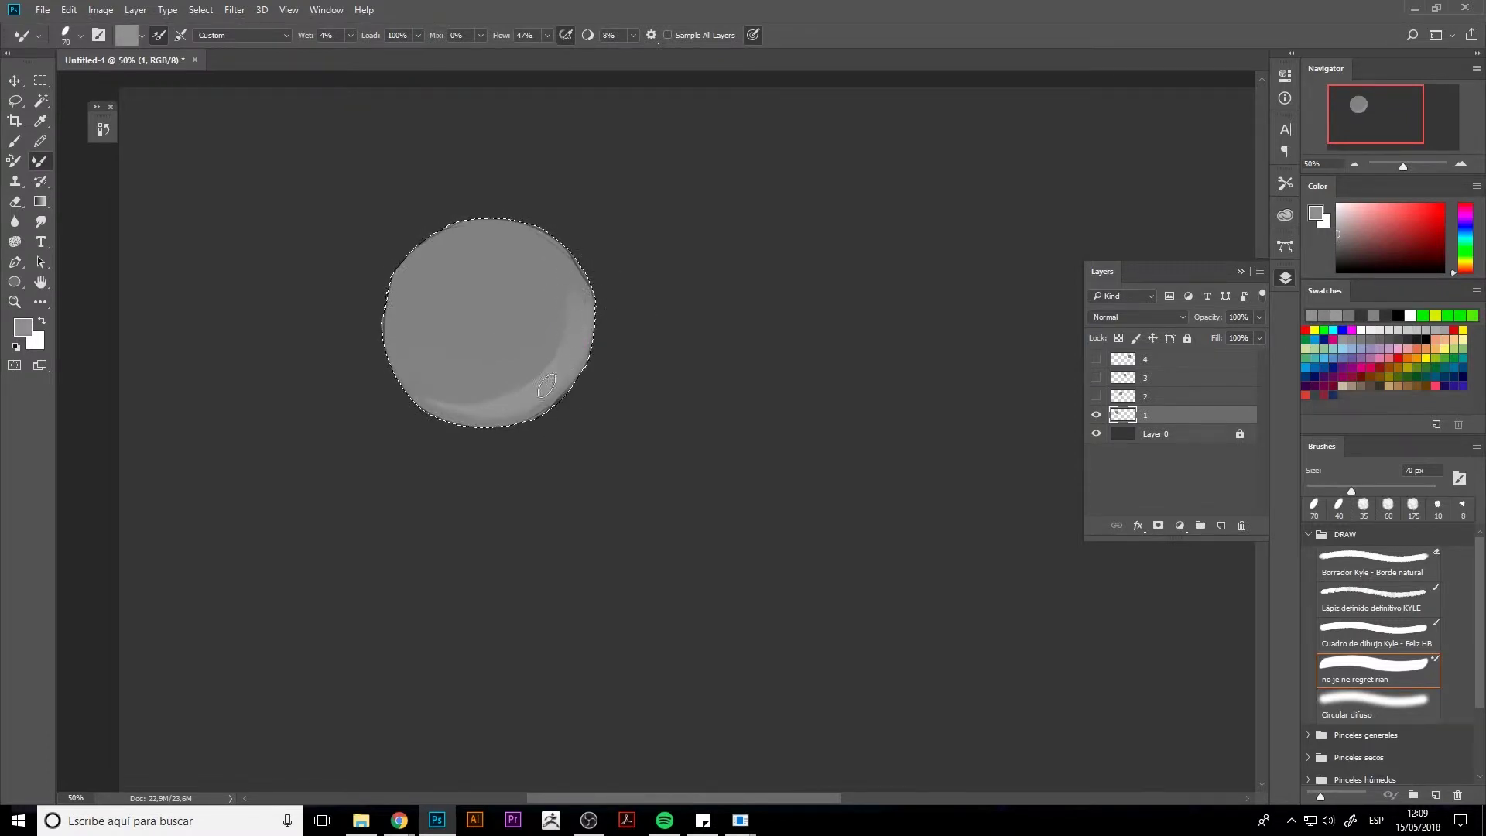
Step: Sample greys from the circle and paint a lighter oval patch inside the lower-right crescent with the brush at about 60 px
{"action": "left_click", "coordinate": [448, 379], "text": "alt"}
{"action": "left_click", "coordinate": [491, 411], "text": "alt"}
{"action": "key", "text": "bracketleft"}
{"action": "key", "text": "bracketleft"}
{"action": "key", "text": "bracketleft"}
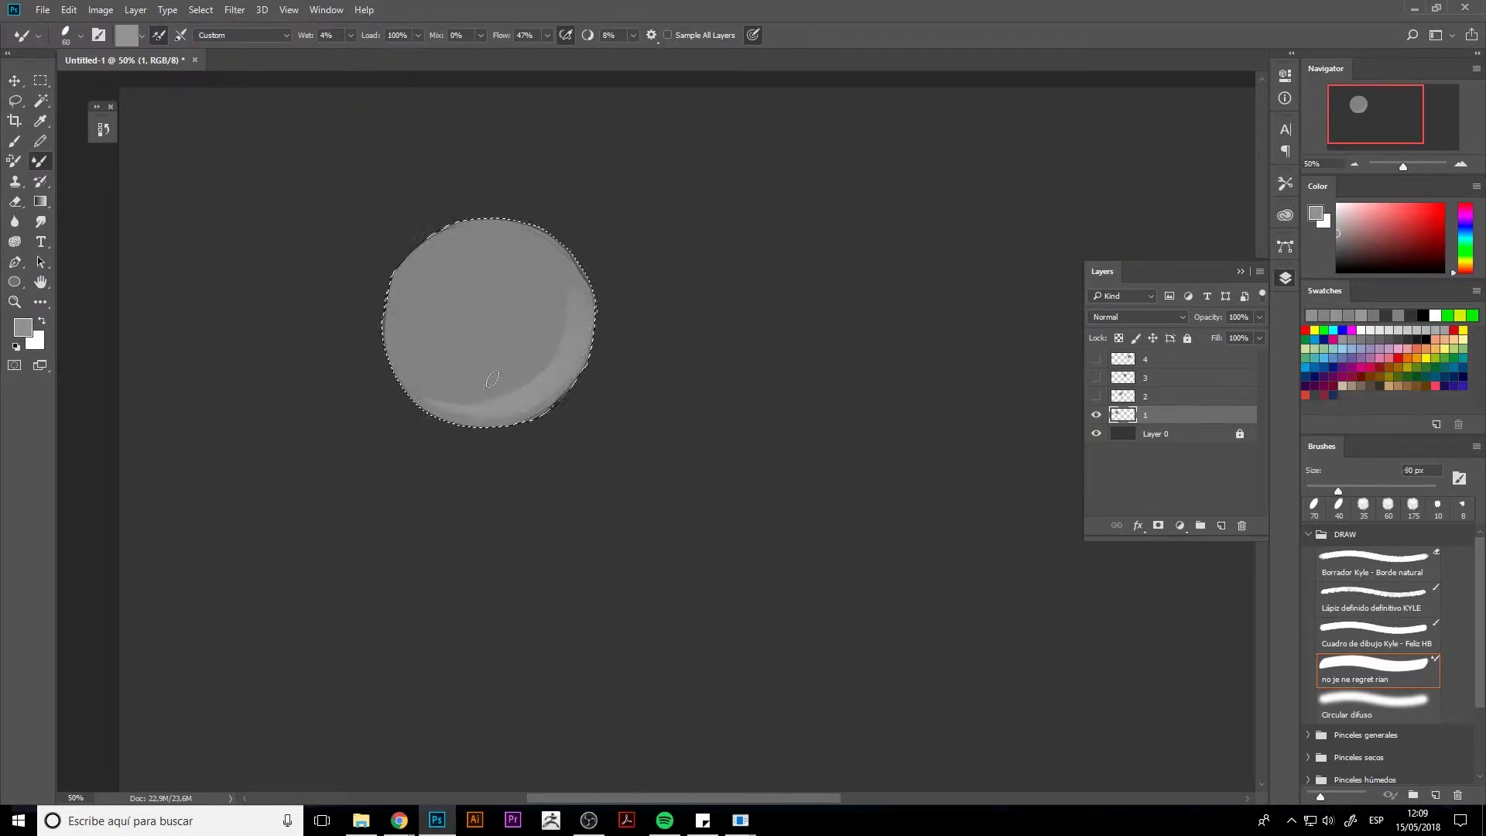
{"action": "mouse_move", "coordinate": [522, 368]}
{"action": "left_mouse_down"}
{"action": "mouse_move", "coordinate": [542, 326]}
{"action": "mouse_move", "coordinate": [523, 318]}
{"action": "mouse_move", "coordinate": [490, 346]}
{"action": "mouse_move", "coordinate": [510, 351]}
{"action": "mouse_move", "coordinate": [478, 363]}
{"action": "mouse_move", "coordinate": [491, 379]}
{"action": "mouse_move", "coordinate": [536, 324]}
{"action": "mouse_move", "coordinate": [499, 375]}
{"action": "mouse_move", "coordinate": [551, 322]}
{"action": "mouse_move", "coordinate": [539, 310]}
{"action": "mouse_move", "coordinate": [524, 357]}
{"action": "mouse_move", "coordinate": [490, 385]}
{"action": "mouse_move", "coordinate": [514, 375]}
{"action": "mouse_move", "coordinate": [549, 323]}
{"action": "mouse_move", "coordinate": [480, 366]}
{"action": "mouse_move", "coordinate": [495, 385]}
{"action": "mouse_move", "coordinate": [469, 356]}
{"action": "mouse_move", "coordinate": [533, 304]}
{"action": "mouse_move", "coordinate": [539, 344]}
{"action": "mouse_move", "coordinate": [491, 385]}
{"action": "left_mouse_up"}
{"action": "key", "text": "bracketright"}
{"action": "key", "text": "bracketright"}
Step: Paint a very light grey highlight on the circle's upper left at 50 px and spread it softly with the Circular difuso brush
{"action": "left_click_drag", "start_coordinate": [1339, 232], "coordinate": [1337, 213]}
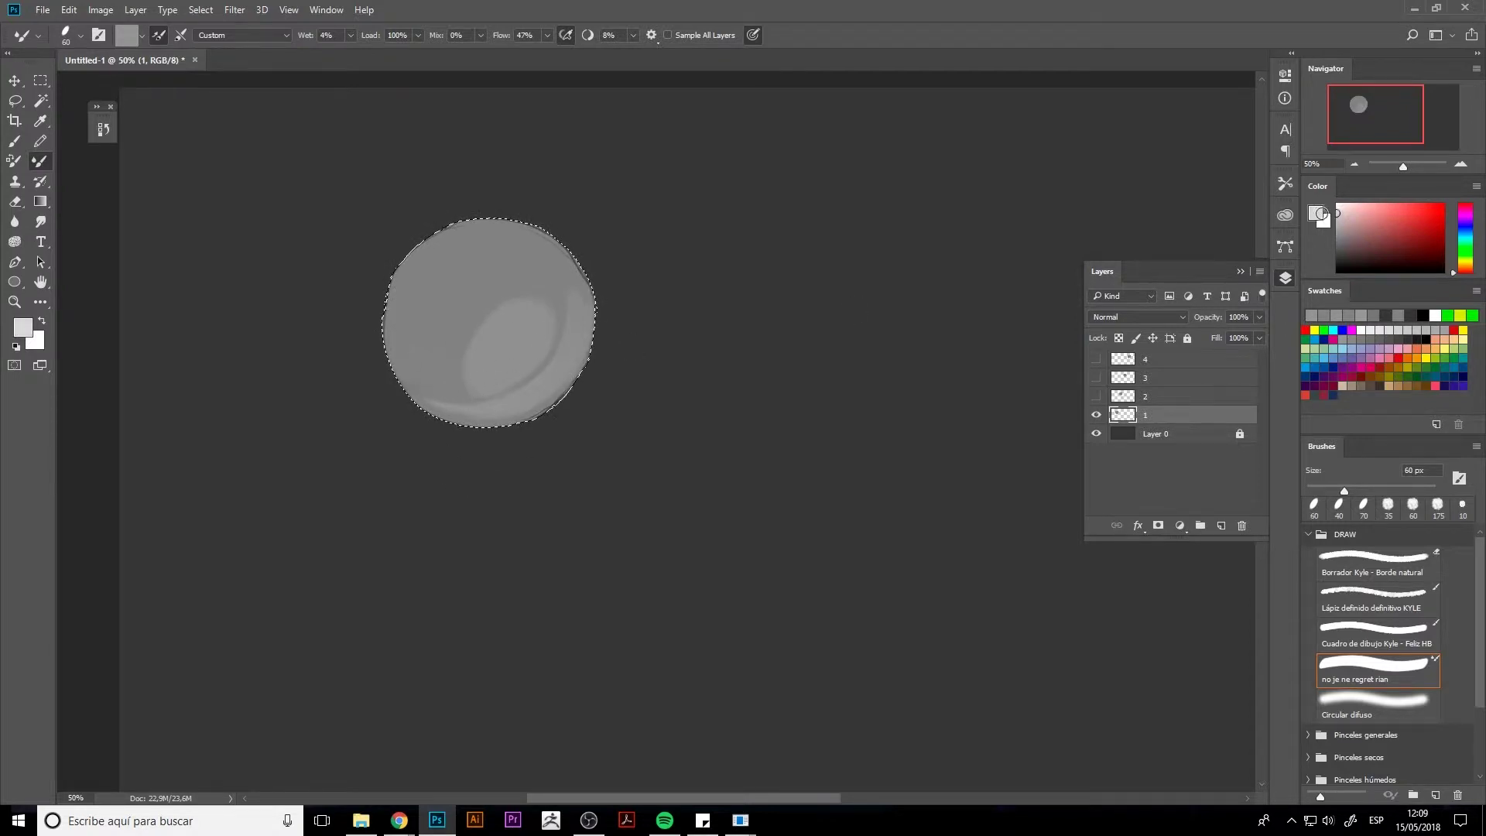
{"action": "key", "text": "bracketleft"}
{"action": "key", "text": "bracketleft"}
{"action": "key", "text": "bracketleft"}
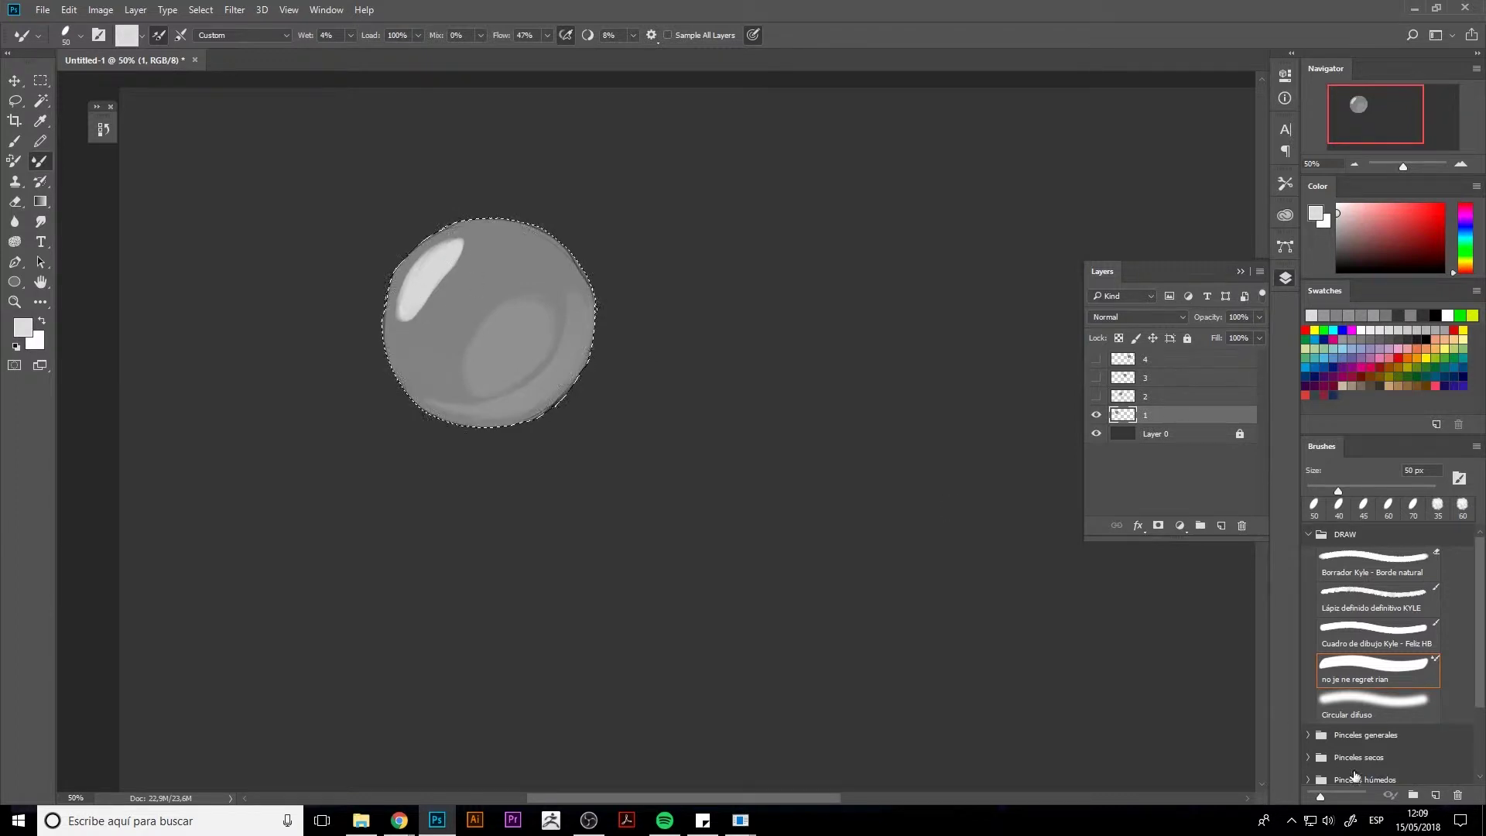
{"action": "left_click", "coordinate": [1378, 704]}
{"action": "left_click_drag", "start_coordinate": [440, 286], "coordinate": [417, 321]}
Step: Outline a dark grey reflection at the circle's lower left using the "no je ne regret rian" mixer brush, enlarged to 25 px
{"action": "left_click", "coordinate": [554, 314], "text": "alt"}
{"action": "left_click_drag", "start_coordinate": [1340, 243], "coordinate": [1318, 258]}
{"action": "left_click", "coordinate": [1376, 667]}
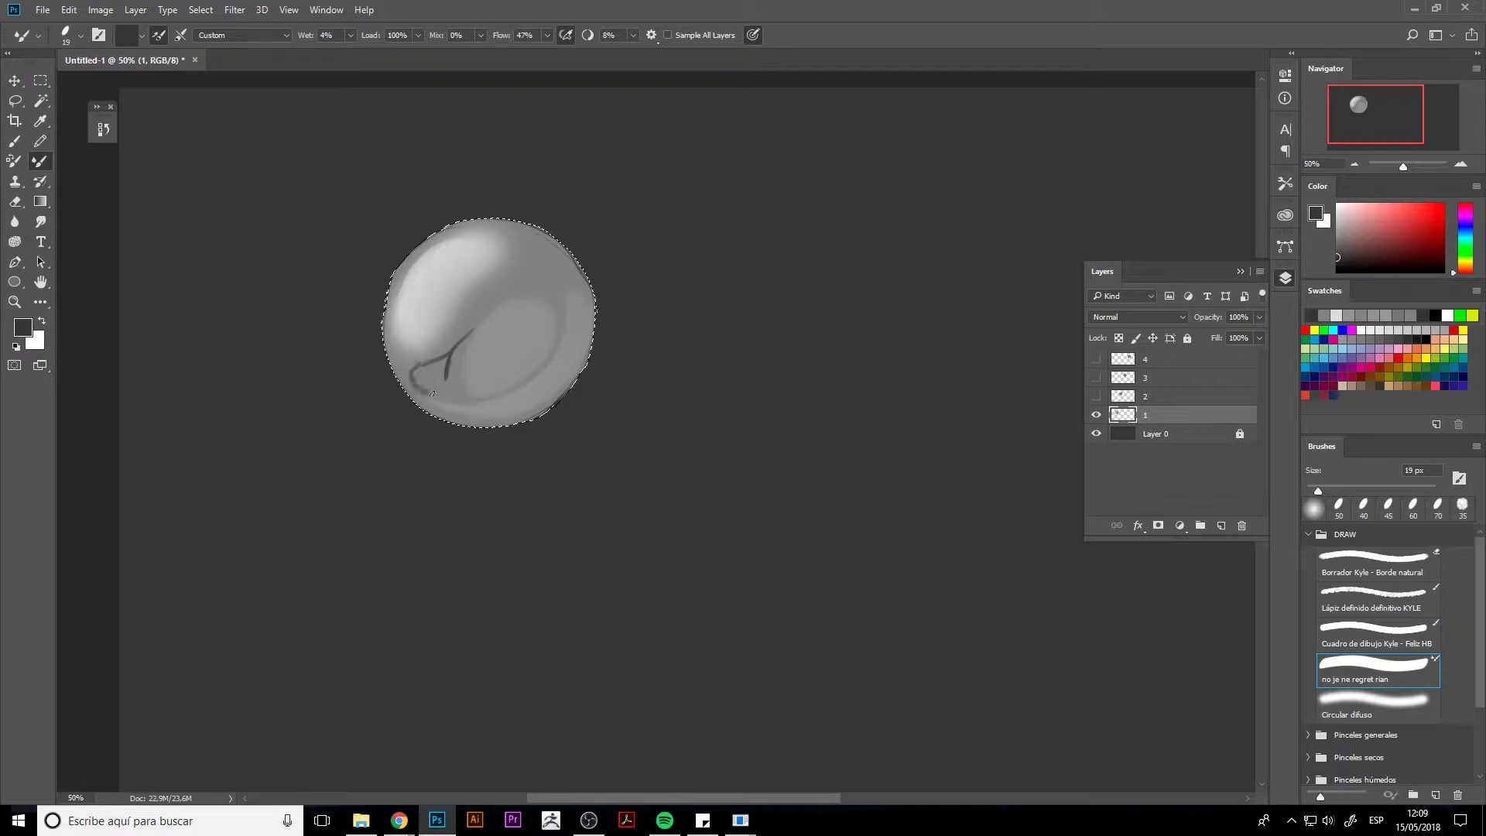
{"action": "key", "text": "bracketright"}
{"action": "key", "text": "bracketright"}
{"action": "left_click_drag", "start_coordinate": [439, 396], "coordinate": [430, 381]}
Step: Set the brush's Wet to 1% and paint a dark diagonal band across the circle plus a small dark patch at lower right
{"action": "left_click", "coordinate": [349, 37]}
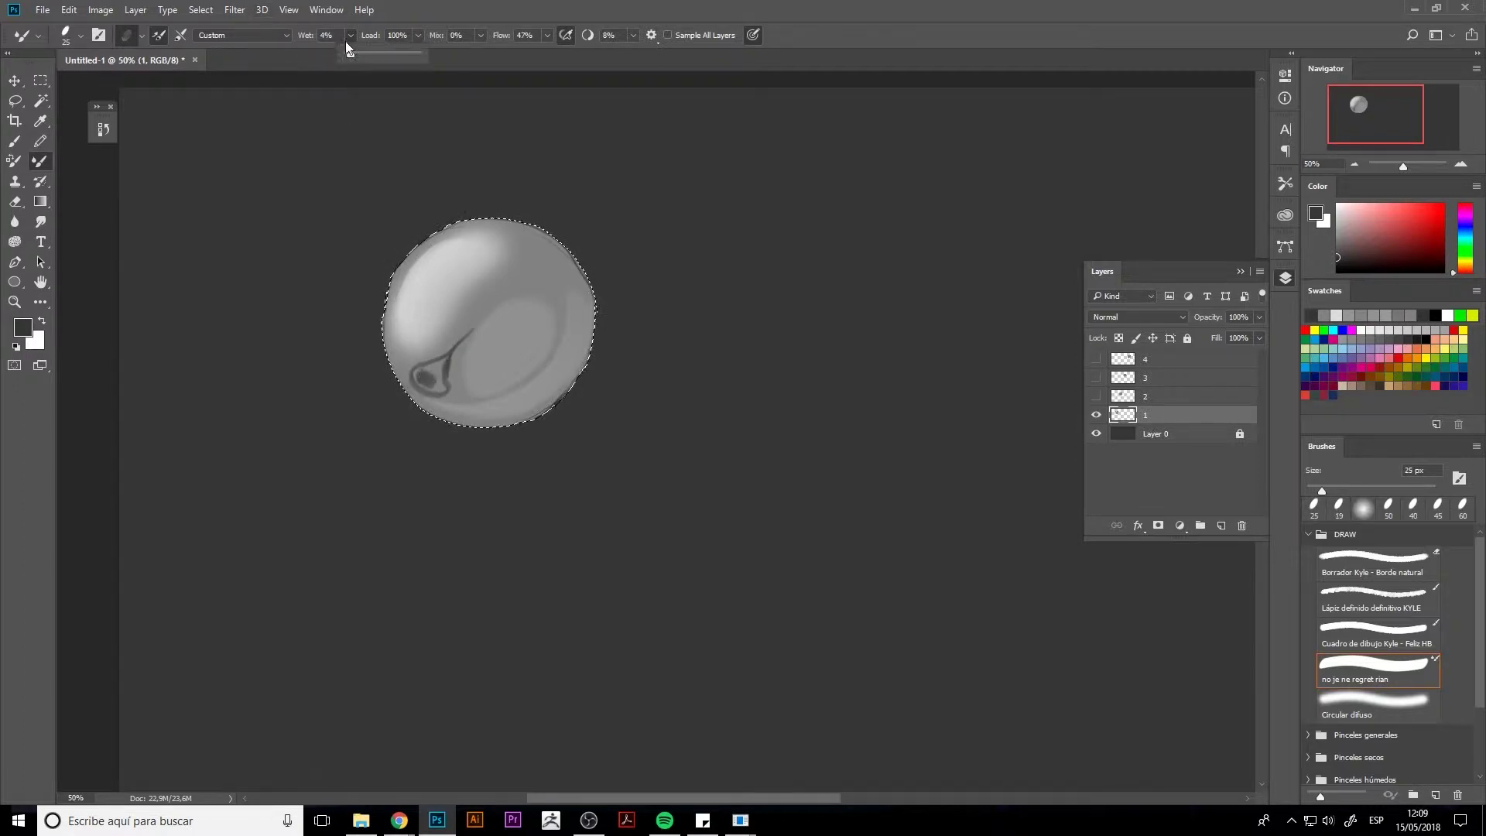
{"action": "left_click_drag", "start_coordinate": [347, 57], "coordinate": [348, 58]}
{"action": "left_click_drag", "start_coordinate": [427, 378], "coordinate": [434, 374]}
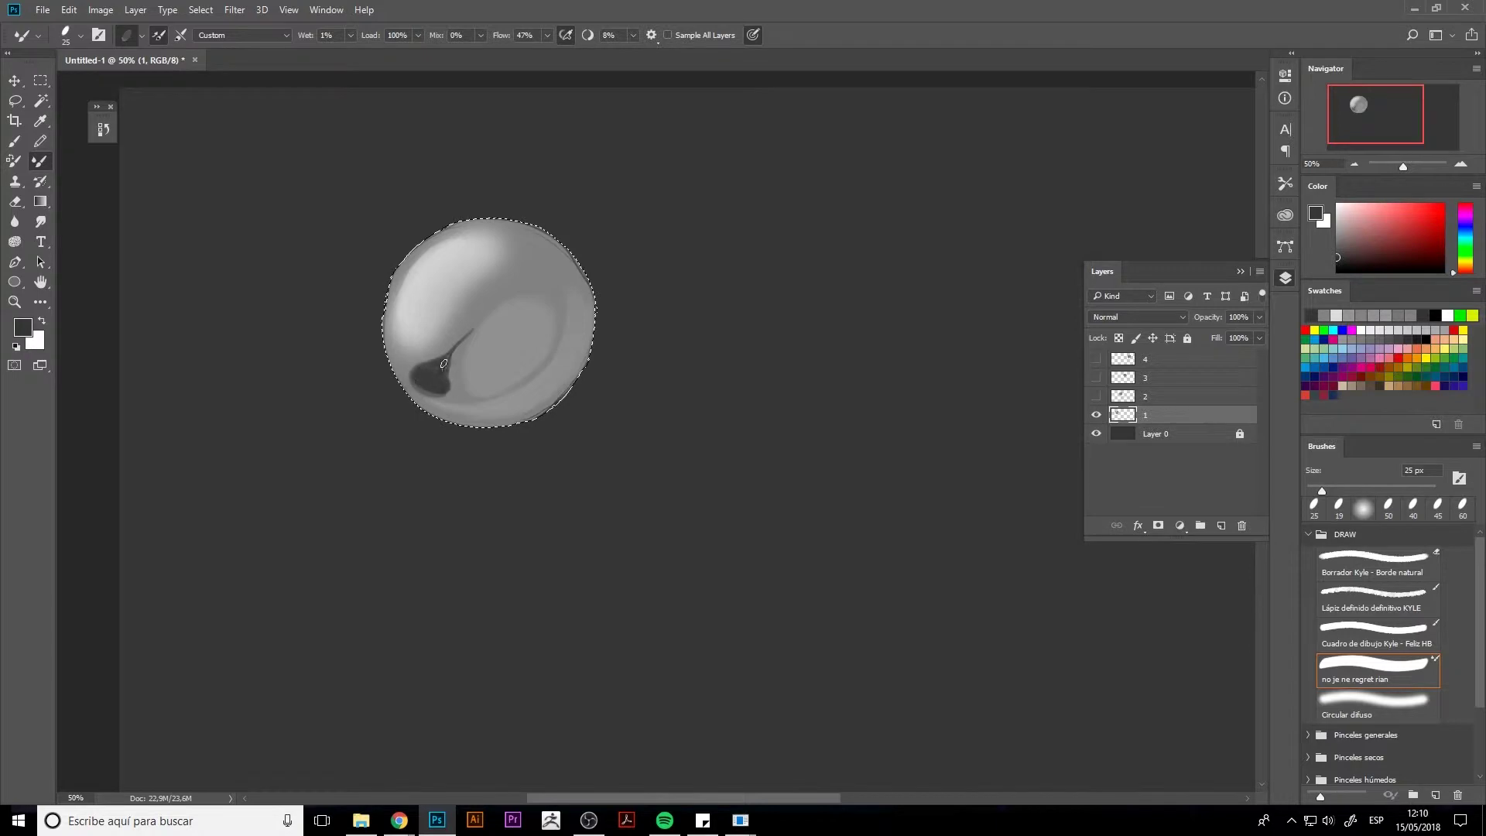
{"action": "mouse_move", "coordinate": [429, 375]}
{"action": "left_mouse_down"}
{"action": "mouse_move", "coordinate": [469, 398]}
{"action": "mouse_move", "coordinate": [451, 357]}
{"action": "mouse_move", "coordinate": [464, 397]}
{"action": "mouse_move", "coordinate": [453, 351]}
{"action": "mouse_move", "coordinate": [463, 386]}
{"action": "mouse_move", "coordinate": [443, 381]}
{"action": "mouse_move", "coordinate": [453, 350]}
{"action": "mouse_move", "coordinate": [524, 248]}
{"action": "left_mouse_up"}
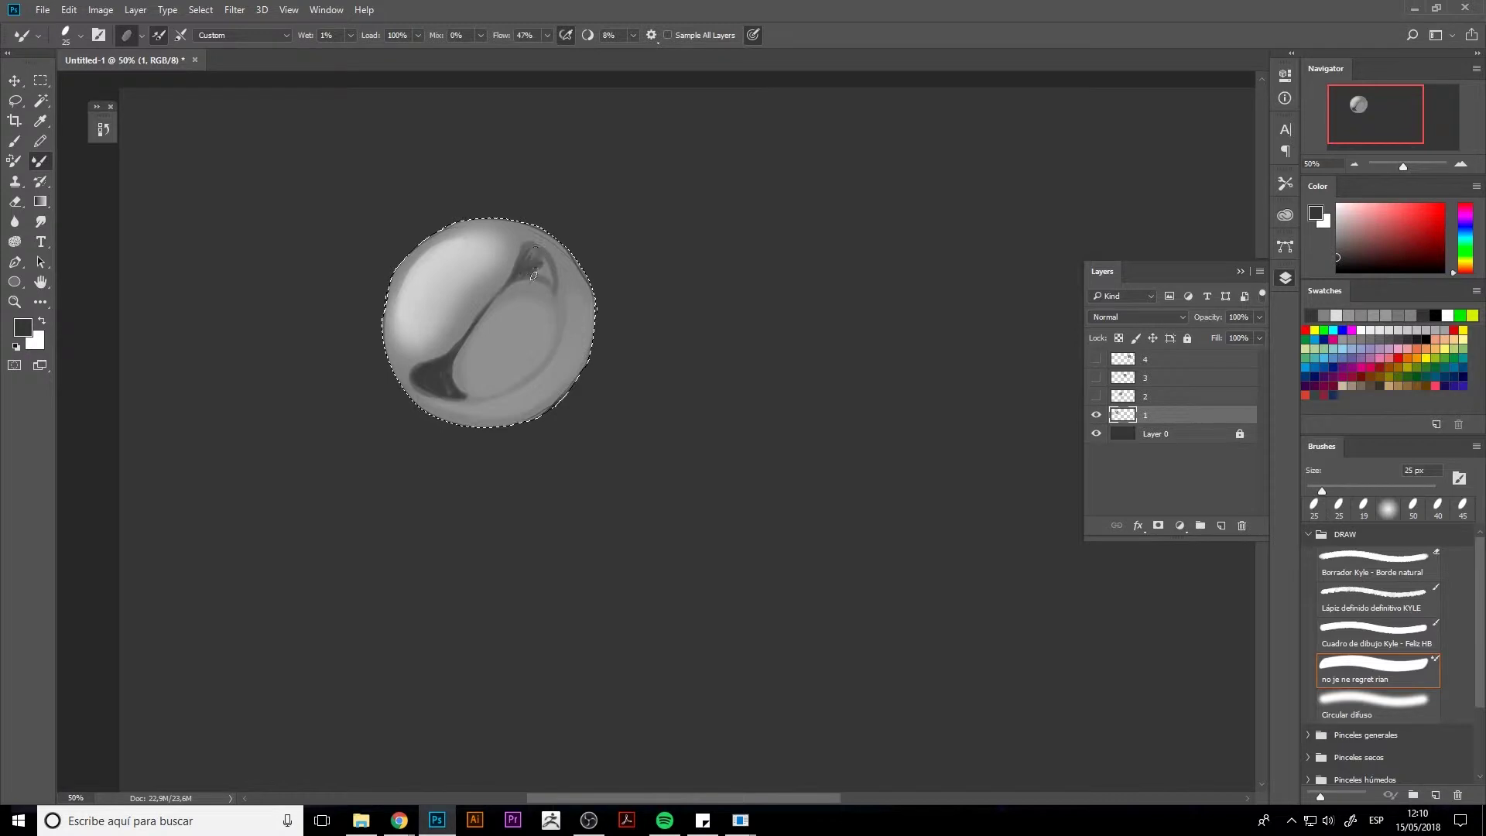
{"action": "mouse_move", "coordinate": [532, 275]}
{"action": "left_mouse_down"}
{"action": "mouse_move", "coordinate": [468, 332]}
{"action": "mouse_move", "coordinate": [552, 285]}
{"action": "mouse_move", "coordinate": [486, 310]}
{"action": "mouse_move", "coordinate": [461, 341]}
{"action": "mouse_move", "coordinate": [472, 380]}
{"action": "mouse_move", "coordinate": [549, 347]}
{"action": "mouse_move", "coordinate": [516, 380]}
{"action": "mouse_move", "coordinate": [545, 353]}
{"action": "left_mouse_up"}
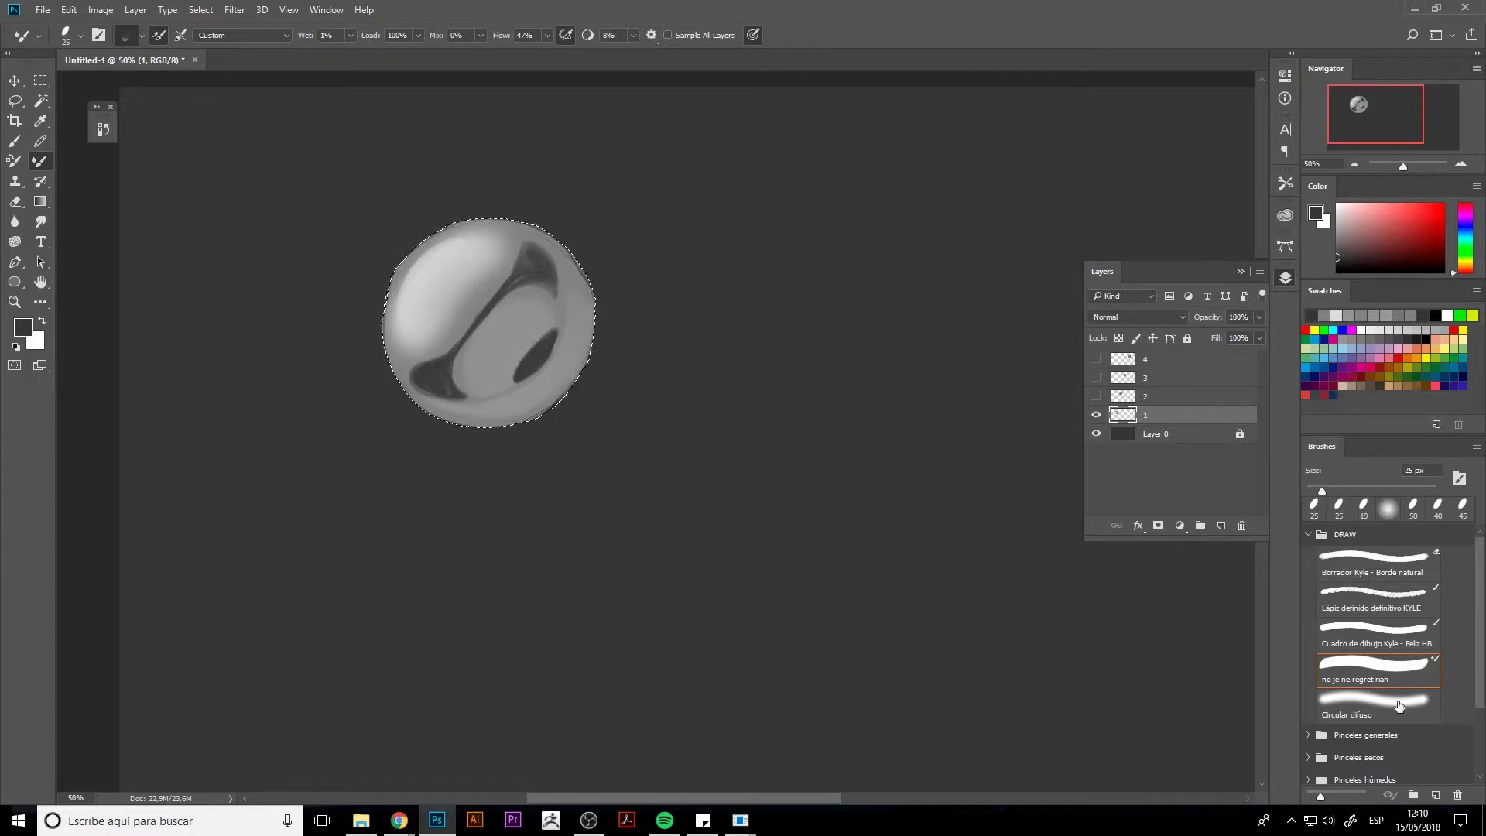
Step: Soften the dark reflections with the Circular difuso brush at 90 px and redefine their edges with "no je ne regret rian" at 10 px
{"action": "key", "text": "period"}
{"action": "left_click_drag", "start_coordinate": [450, 389], "coordinate": [513, 295]}
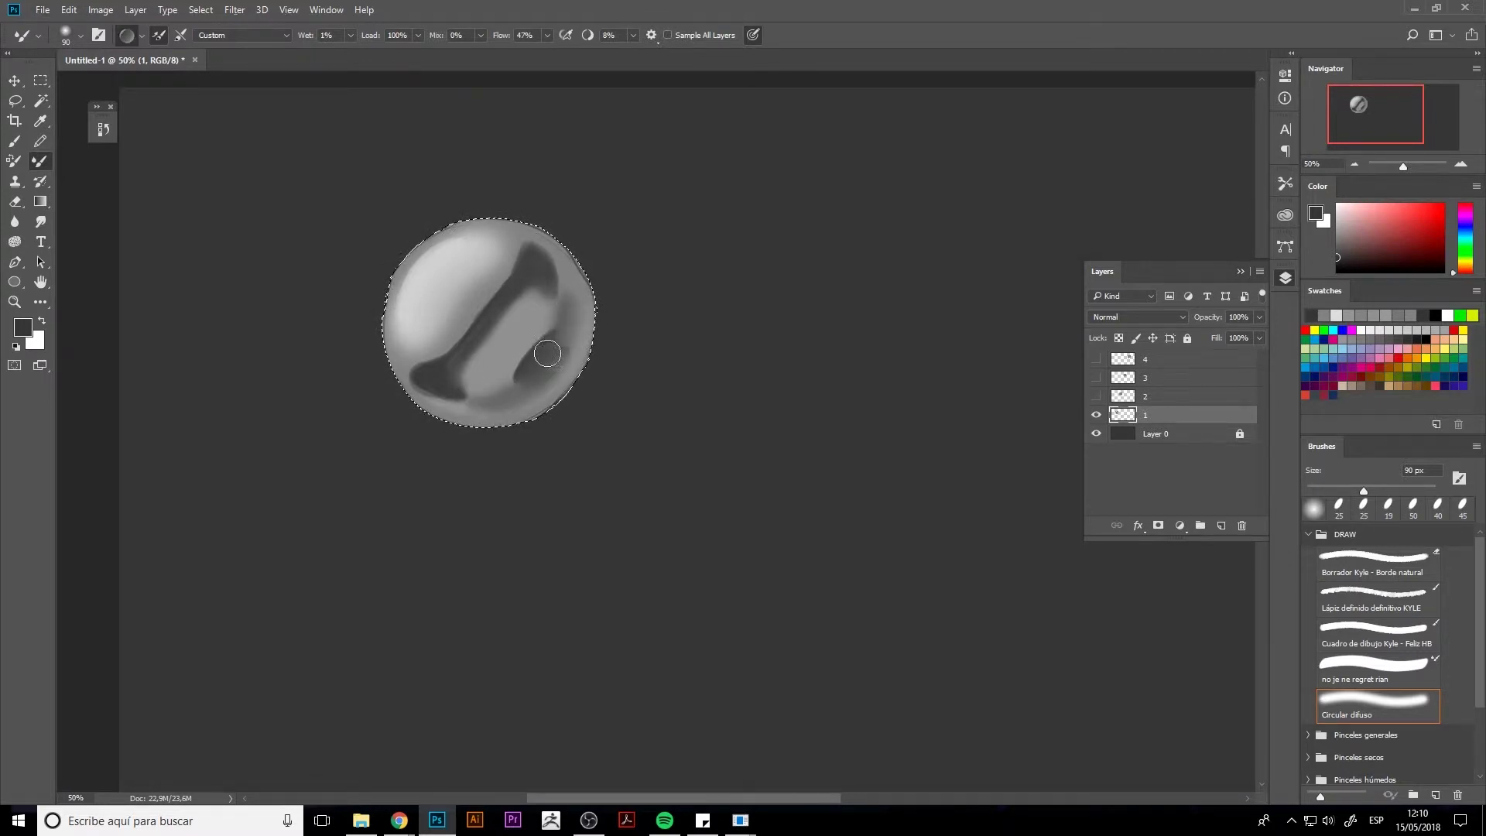
{"action": "left_click", "coordinate": [538, 268], "text": "alt"}
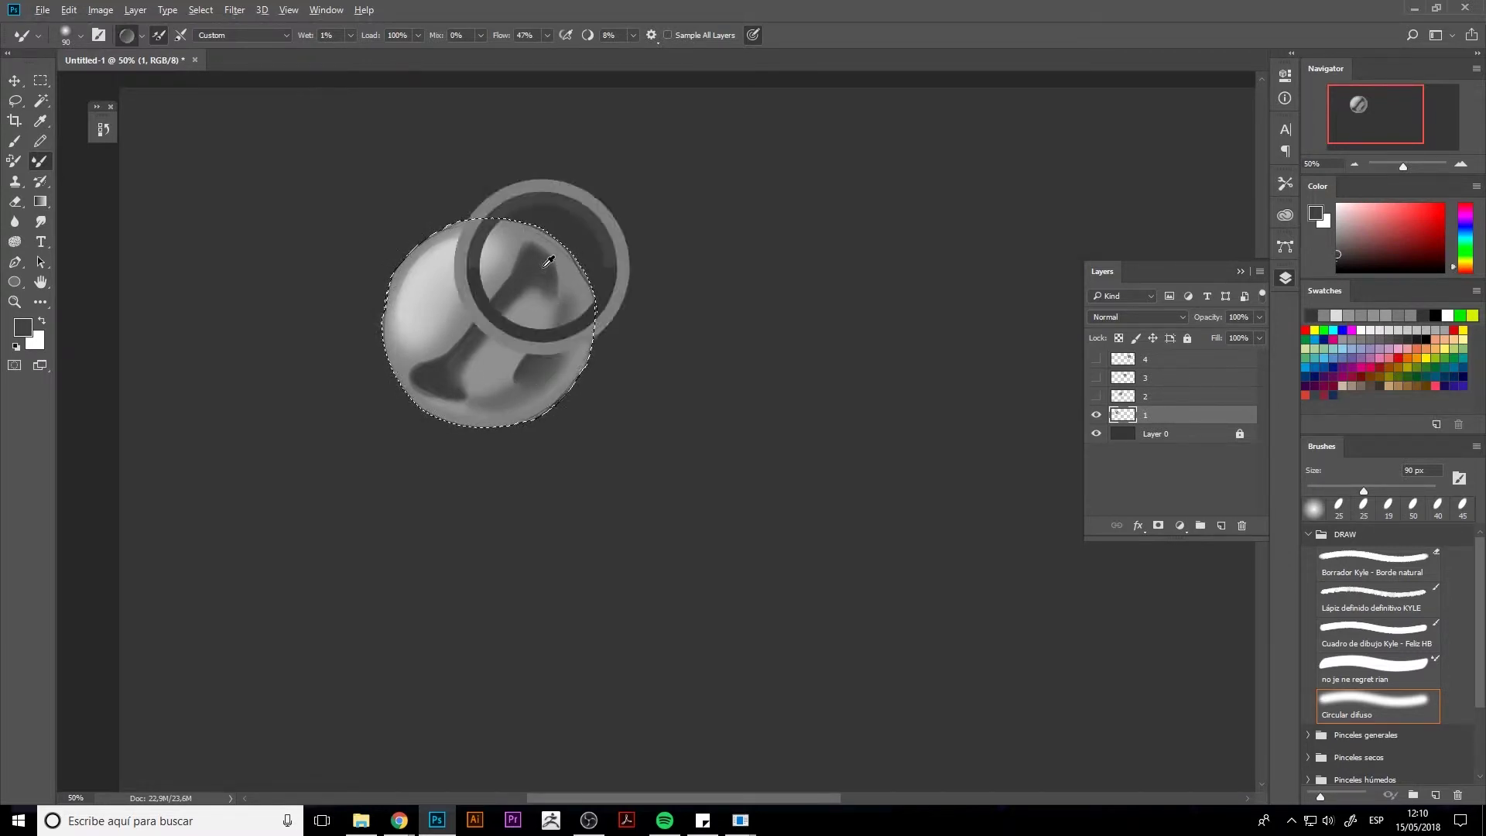
{"action": "left_click", "coordinate": [1377, 667]}
{"action": "key", "text": "bracketleft"}
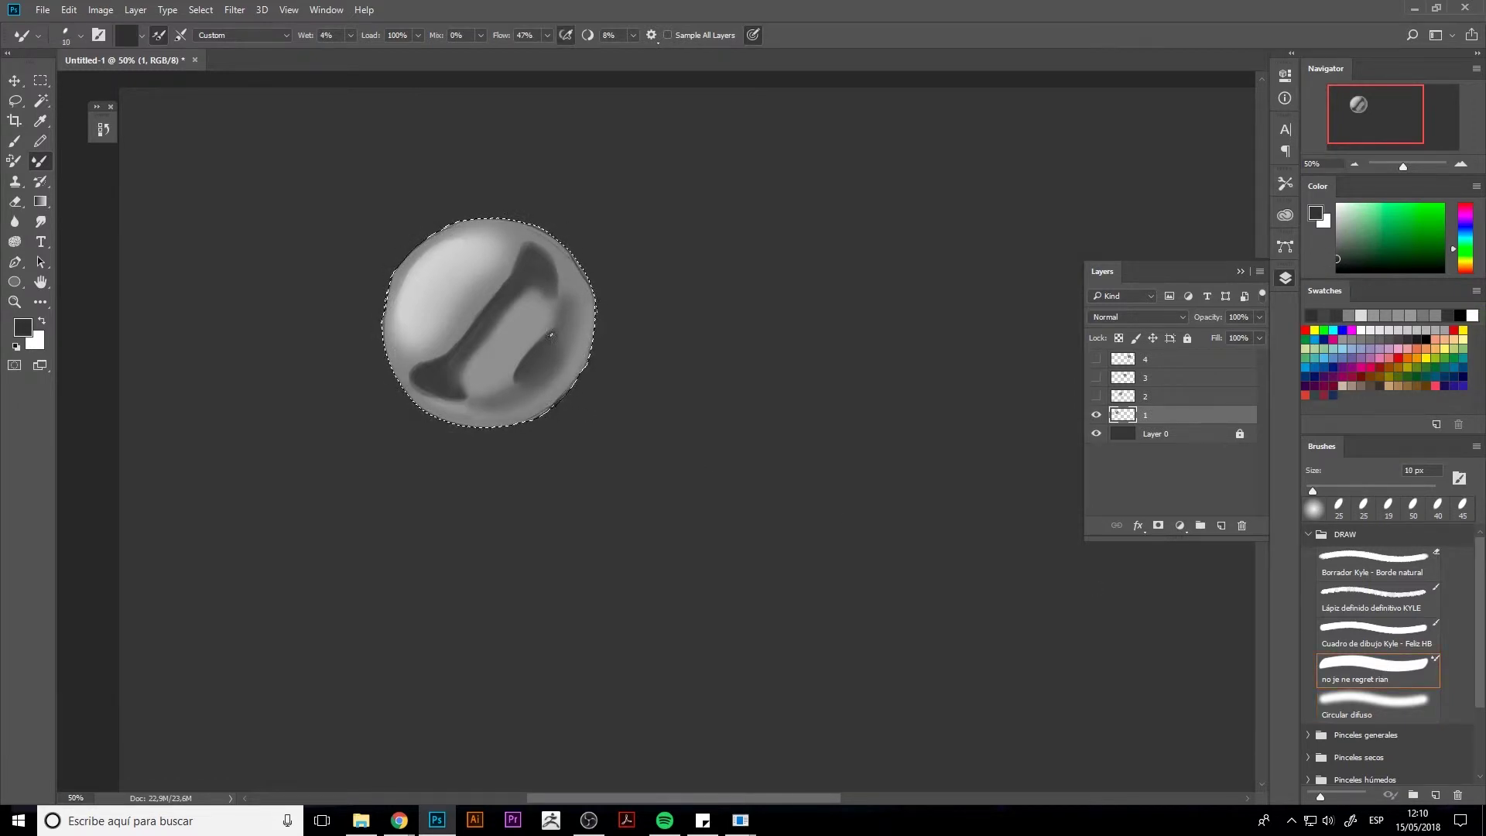
{"action": "left_click_drag", "start_coordinate": [538, 345], "coordinate": [520, 363]}
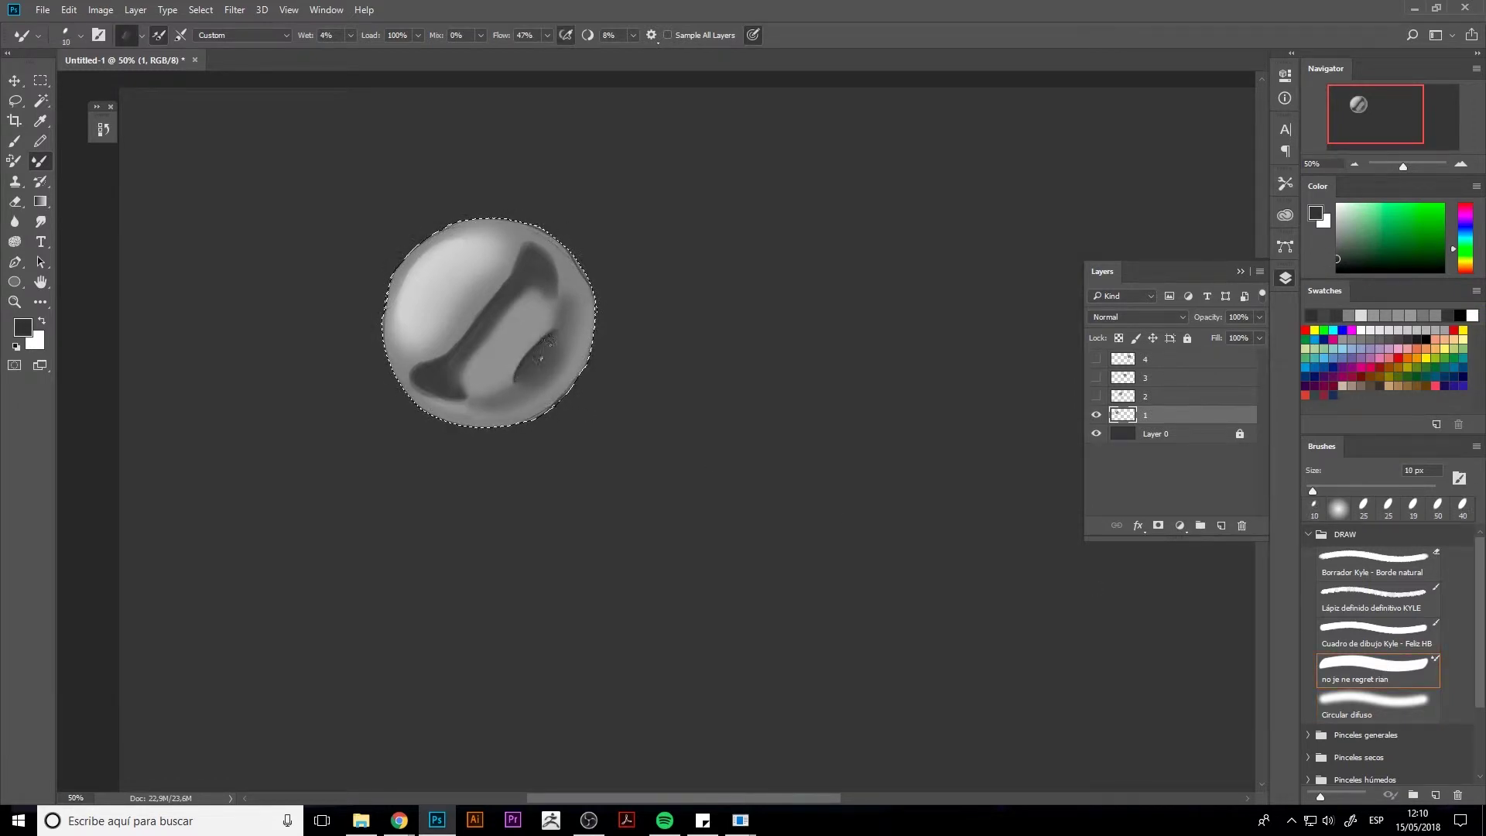
{"action": "left_click_drag", "start_coordinate": [423, 367], "coordinate": [415, 373]}
Step: Add near-black accents along the outer ends of the dark band with the Cuadro de dibujo Kyle - Feliz HB brush at 10 px
{"action": "left_click_drag", "start_coordinate": [1340, 259], "coordinate": [1330, 265]}
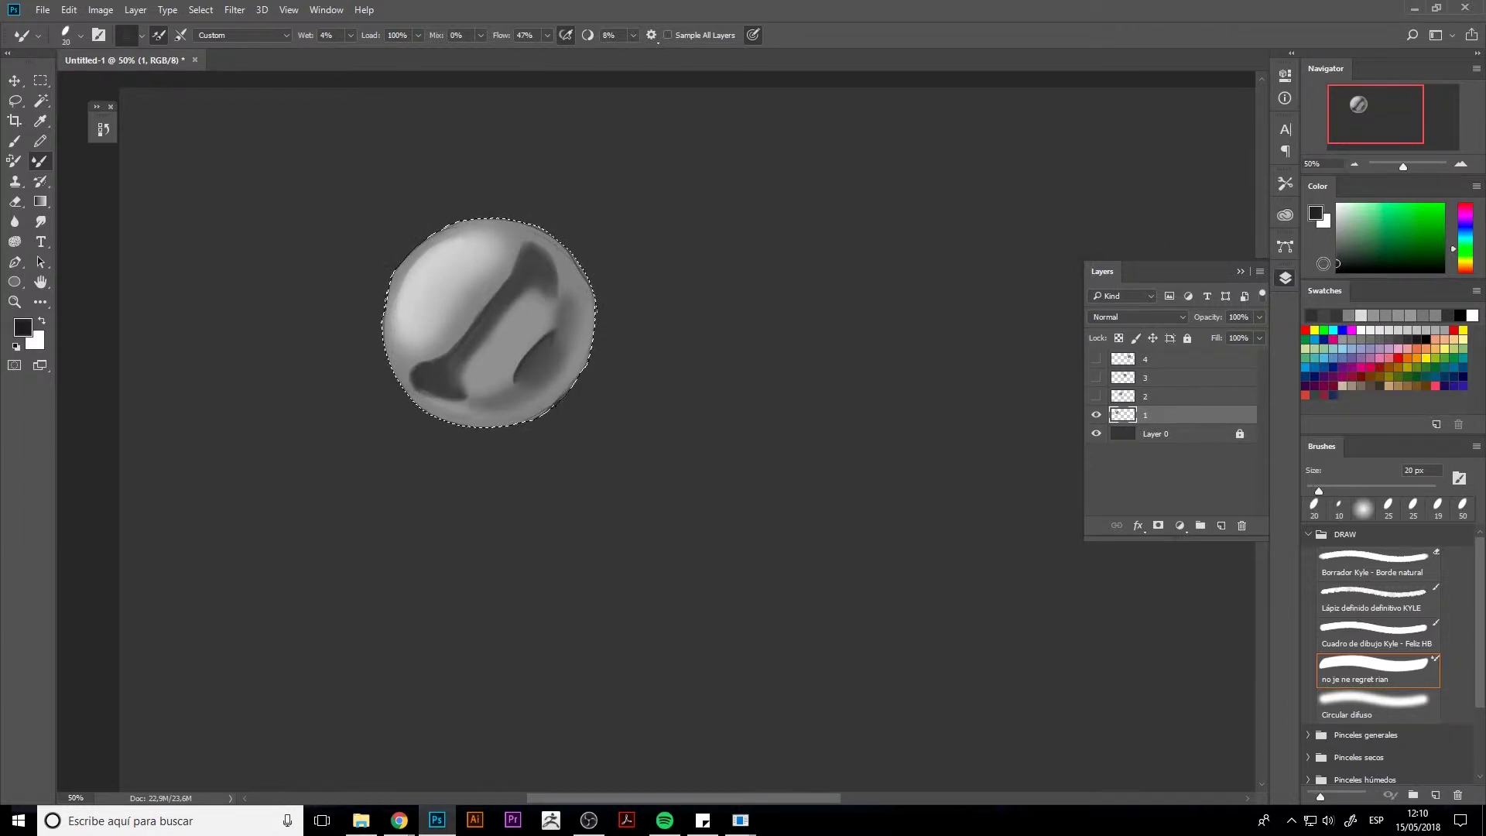
{"action": "left_click", "coordinate": [1351, 647]}
{"action": "left_click_drag", "start_coordinate": [421, 385], "coordinate": [415, 378]}
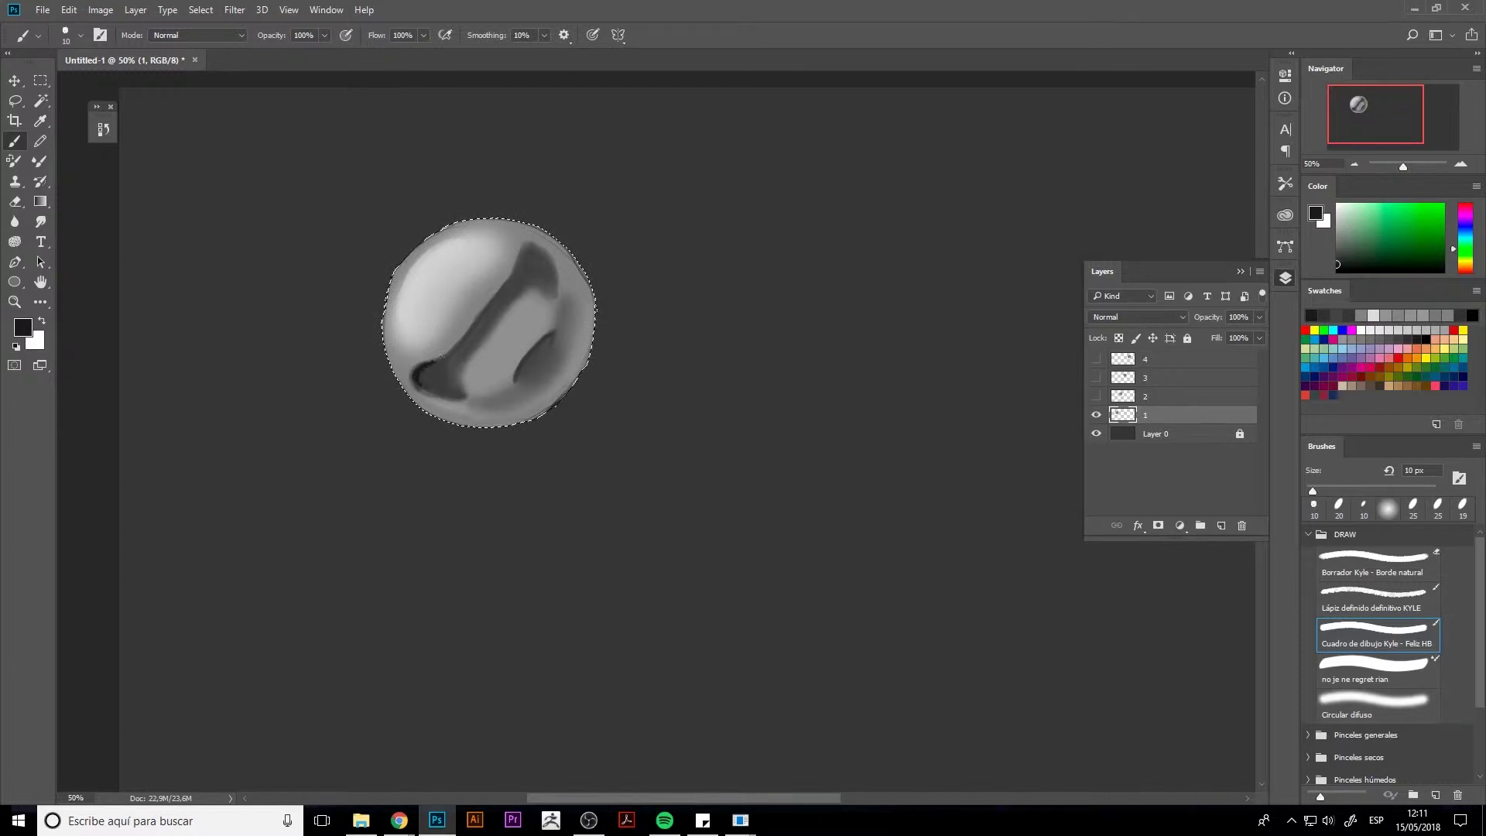
Step: Blend the near-black accents into the dark band with the "no je ne regret rian" mixer brush at 30 to 40 px, sampling nearby greys
{"action": "left_click", "coordinate": [1382, 667]}
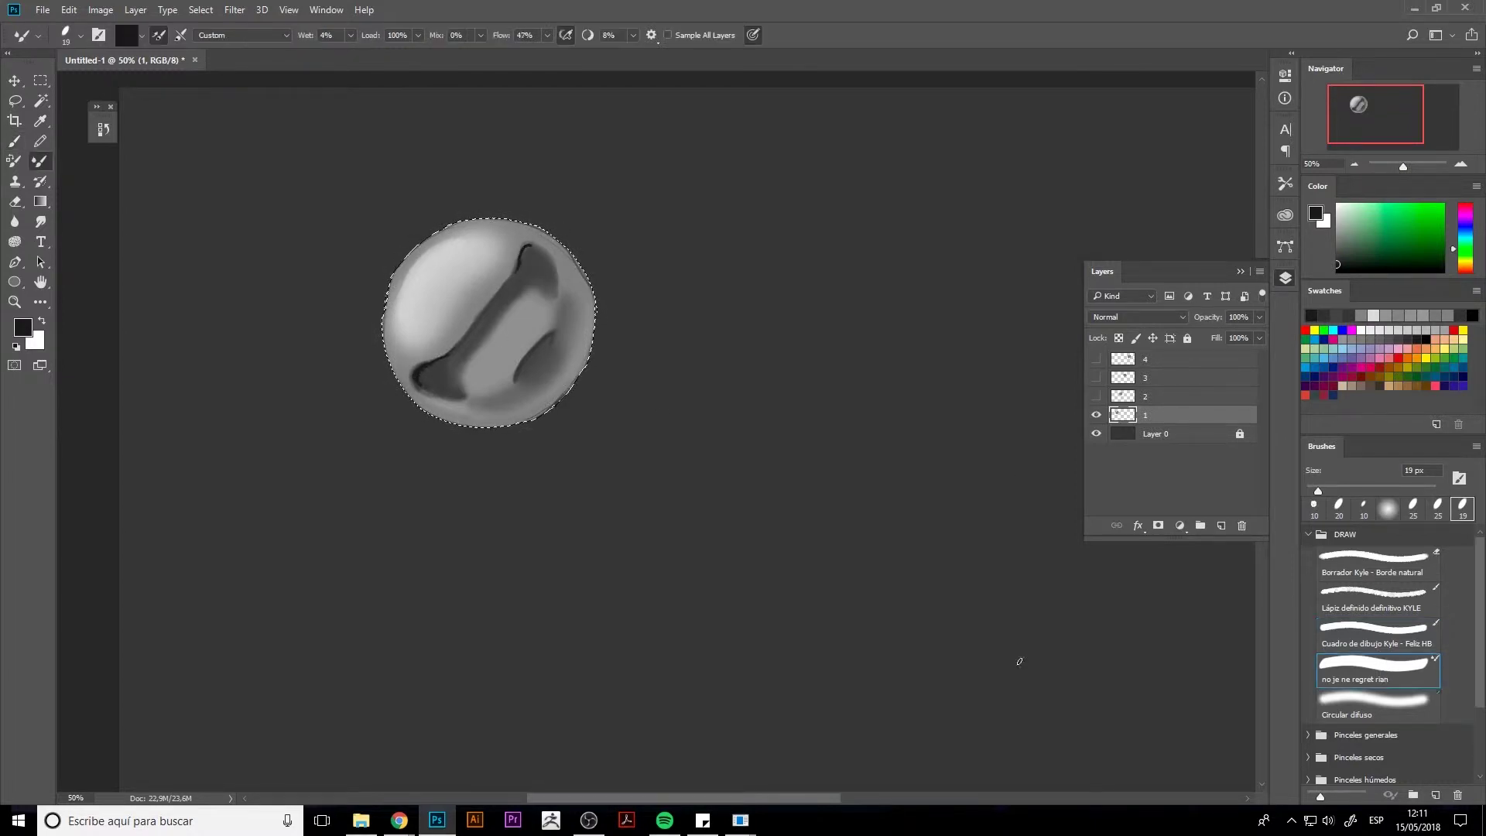
{"action": "left_click_drag", "start_coordinate": [428, 387], "coordinate": [432, 383]}
{"action": "left_click", "coordinate": [435, 384], "text": "alt"}
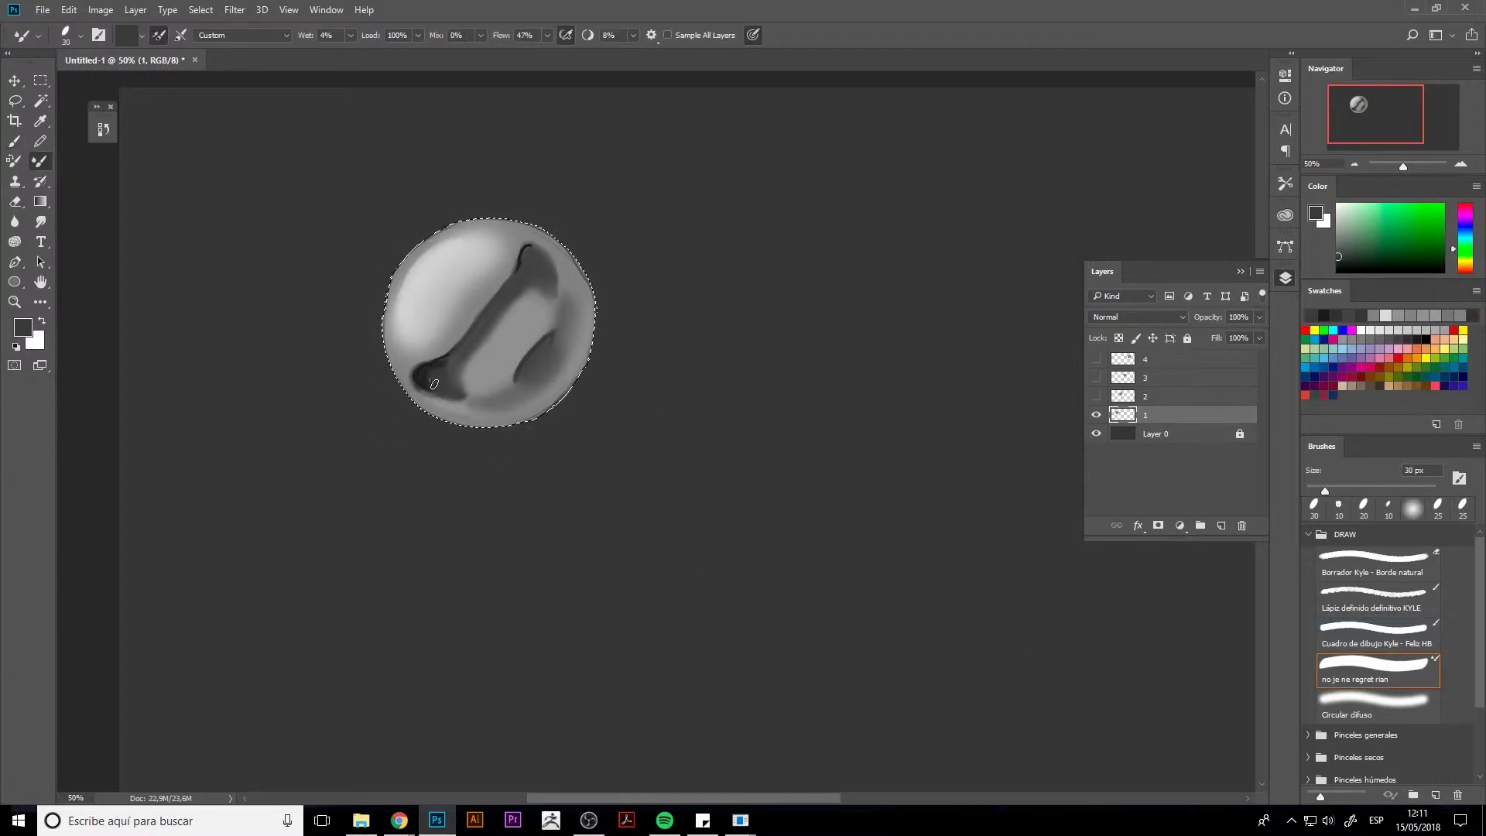
{"action": "left_click", "coordinate": [432, 375], "text": "alt"}
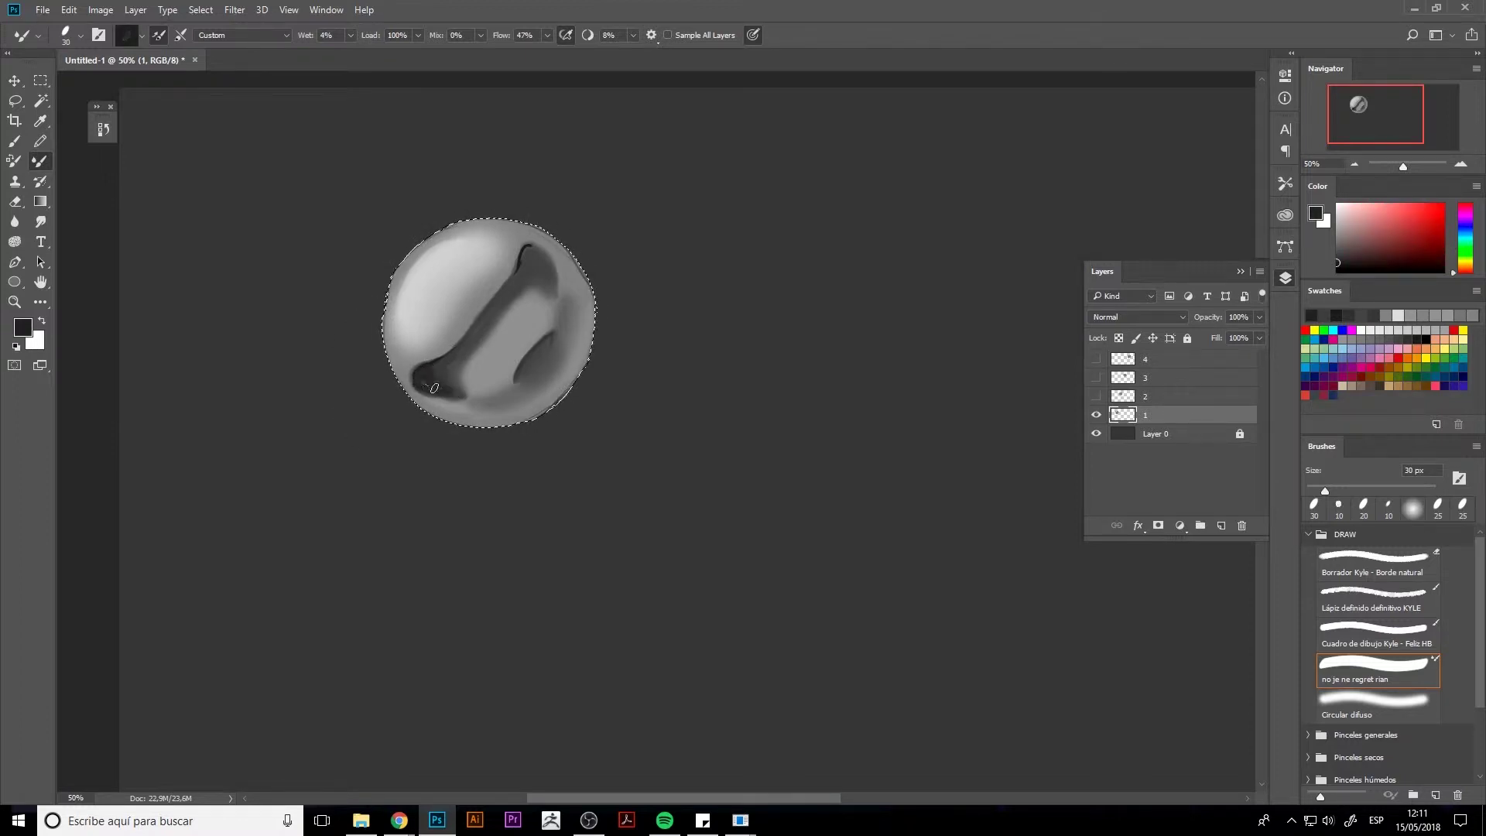
{"action": "left_click", "coordinate": [464, 370], "text": "alt"}
{"action": "key", "text": "]"}
{"action": "left_click_drag", "start_coordinate": [451, 372], "coordinate": [462, 384]}
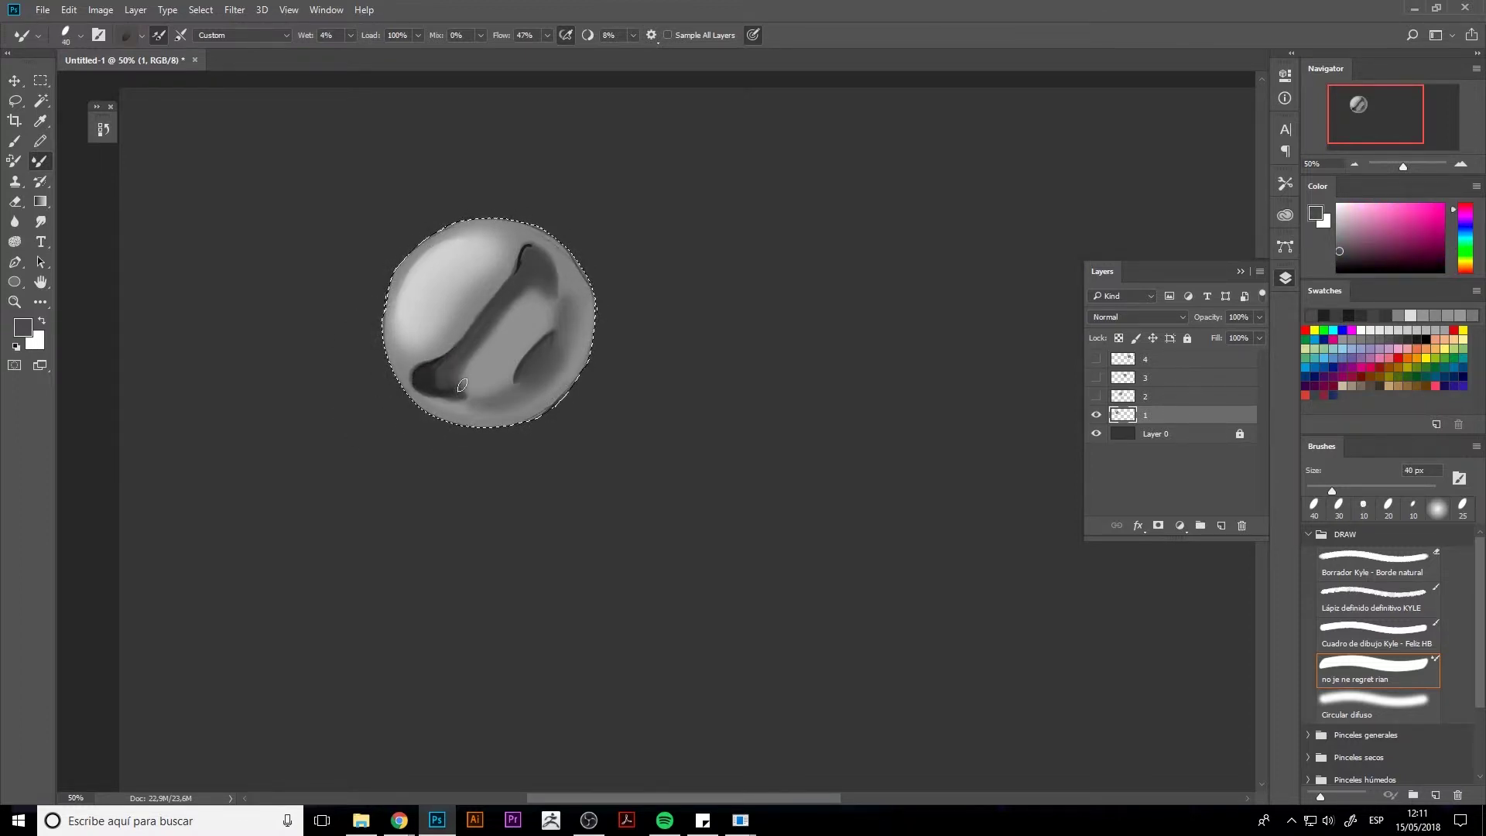
{"action": "left_click", "coordinate": [528, 268], "text": "alt"}
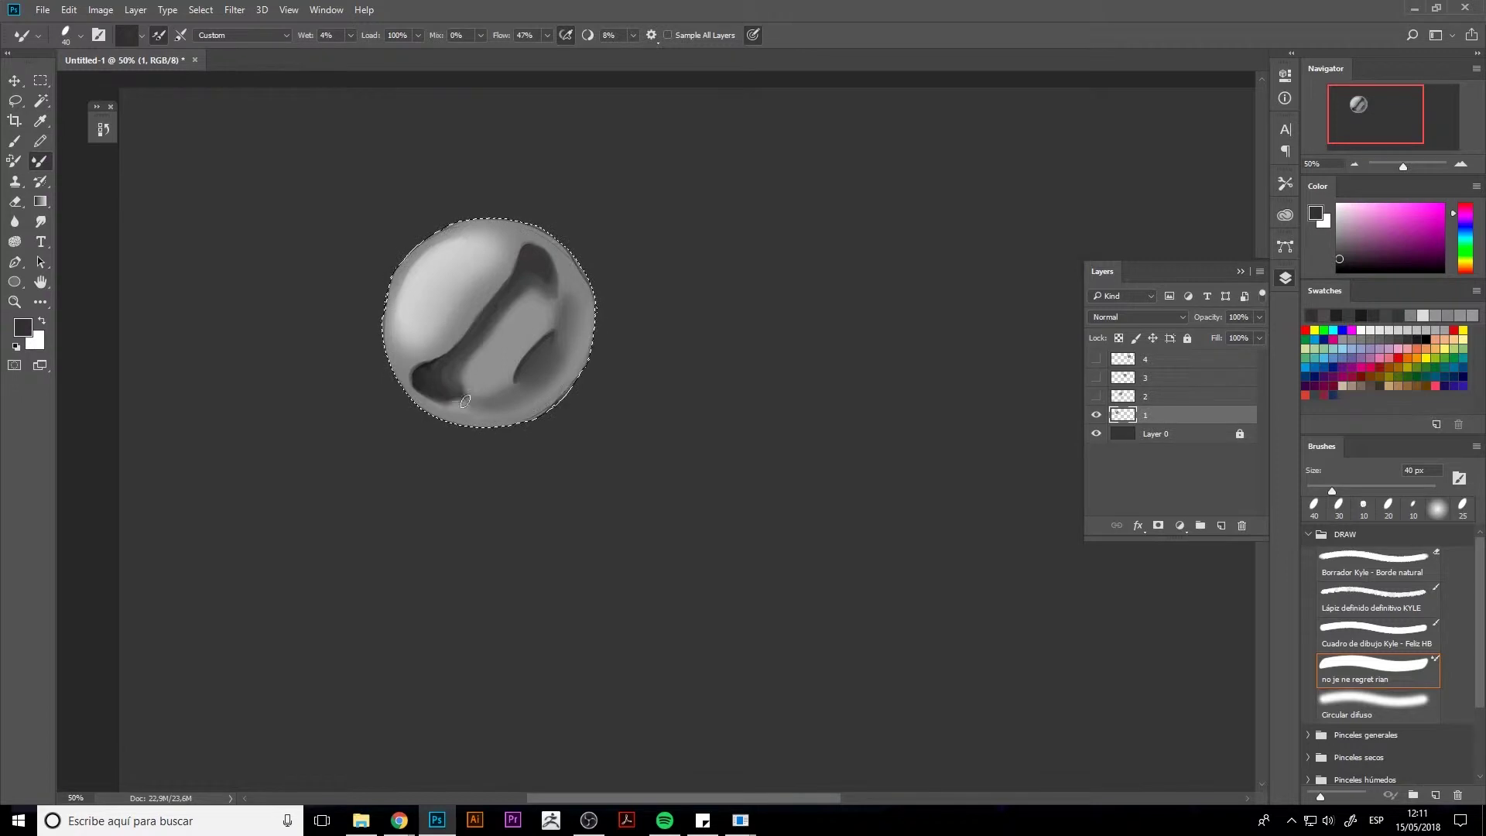
Step: Paint a white specular highlight on the circle's upper left with the Cuadro de dibujo Kyle - Feliz HB brush at 25 px, refining it at 10 px
{"action": "left_click", "coordinate": [477, 293], "text": "alt"}
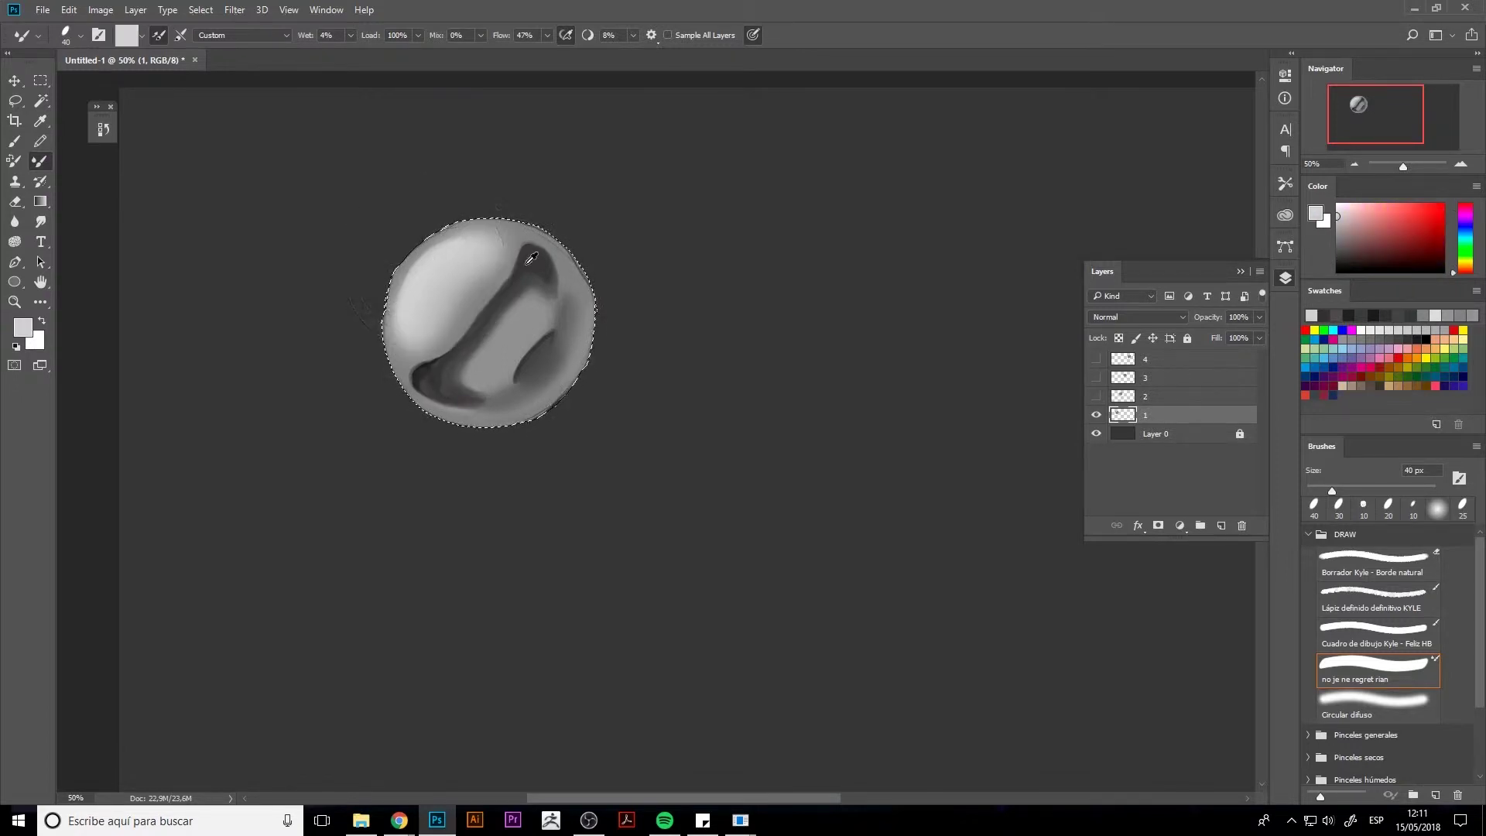
{"action": "left_click", "coordinate": [1338, 204]}
{"action": "left_click", "coordinate": [1357, 634]}
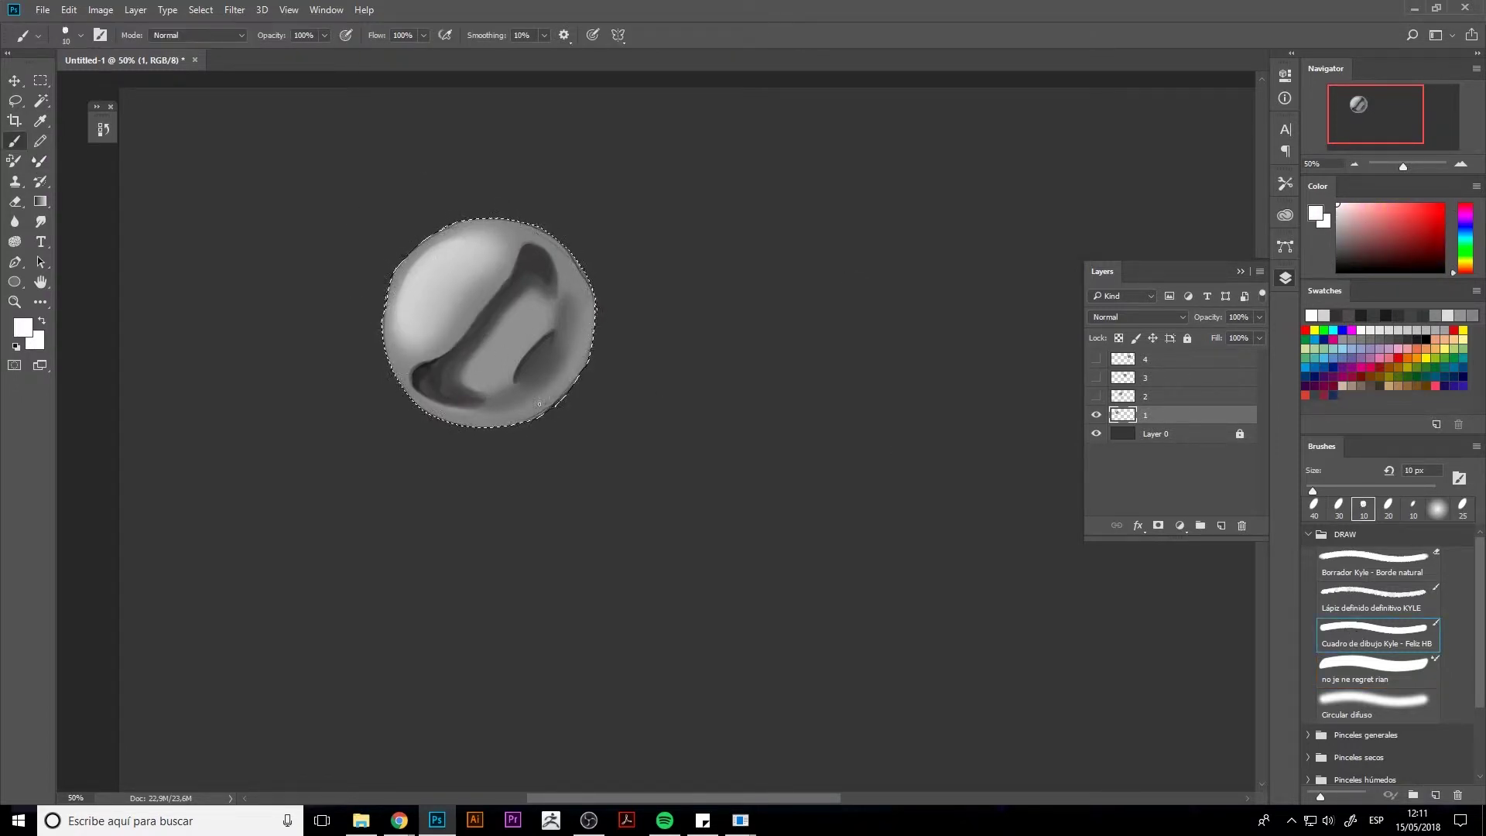
{"action": "key", "text": "bracketright"}
{"action": "key", "text": "bracketright"}
{"action": "left_click_drag", "start_coordinate": [419, 281], "coordinate": [413, 286]}
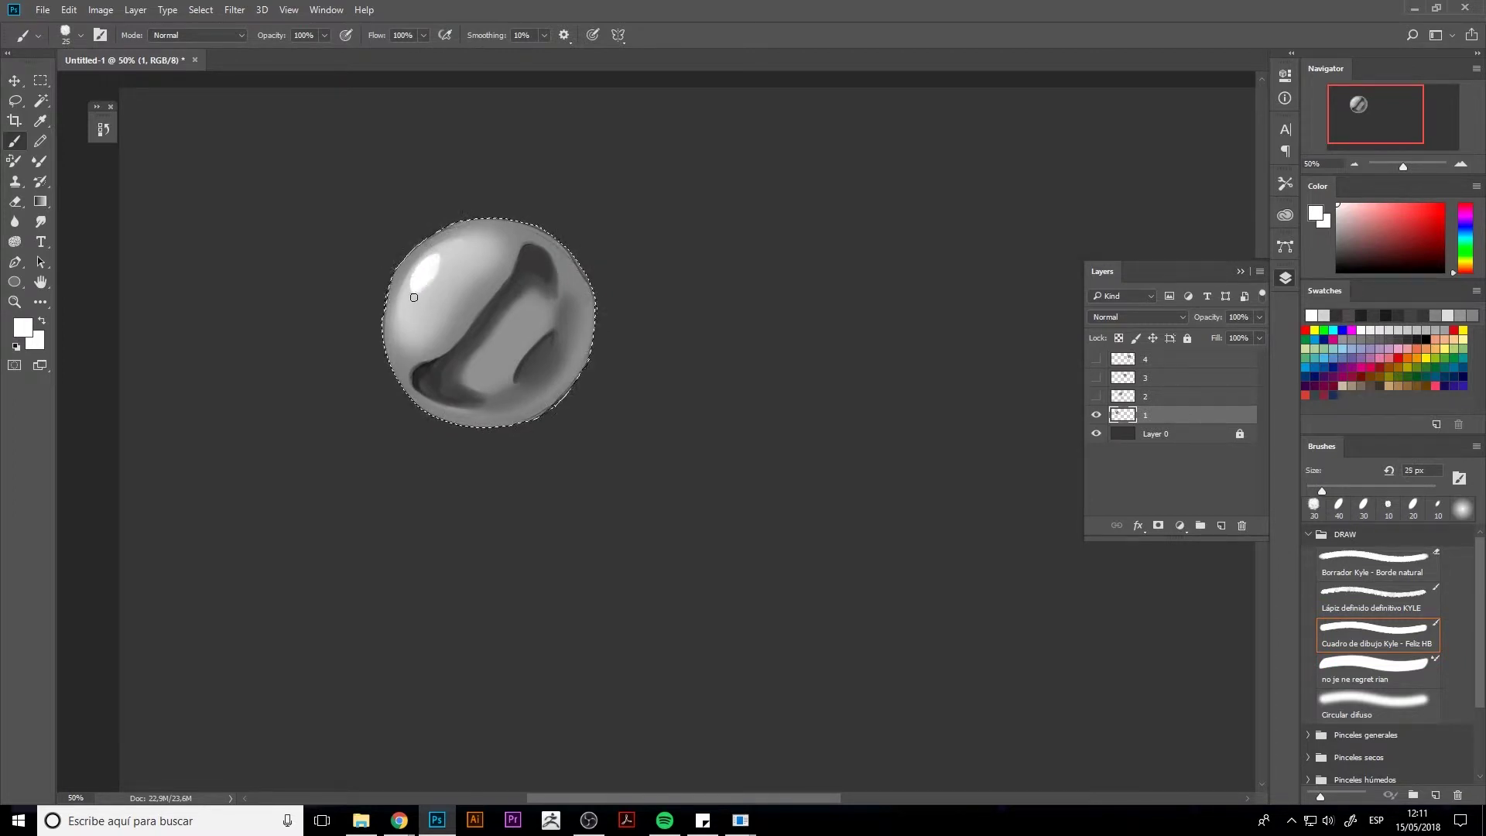
{"action": "left_click_drag", "start_coordinate": [408, 298], "coordinate": [410, 277]}
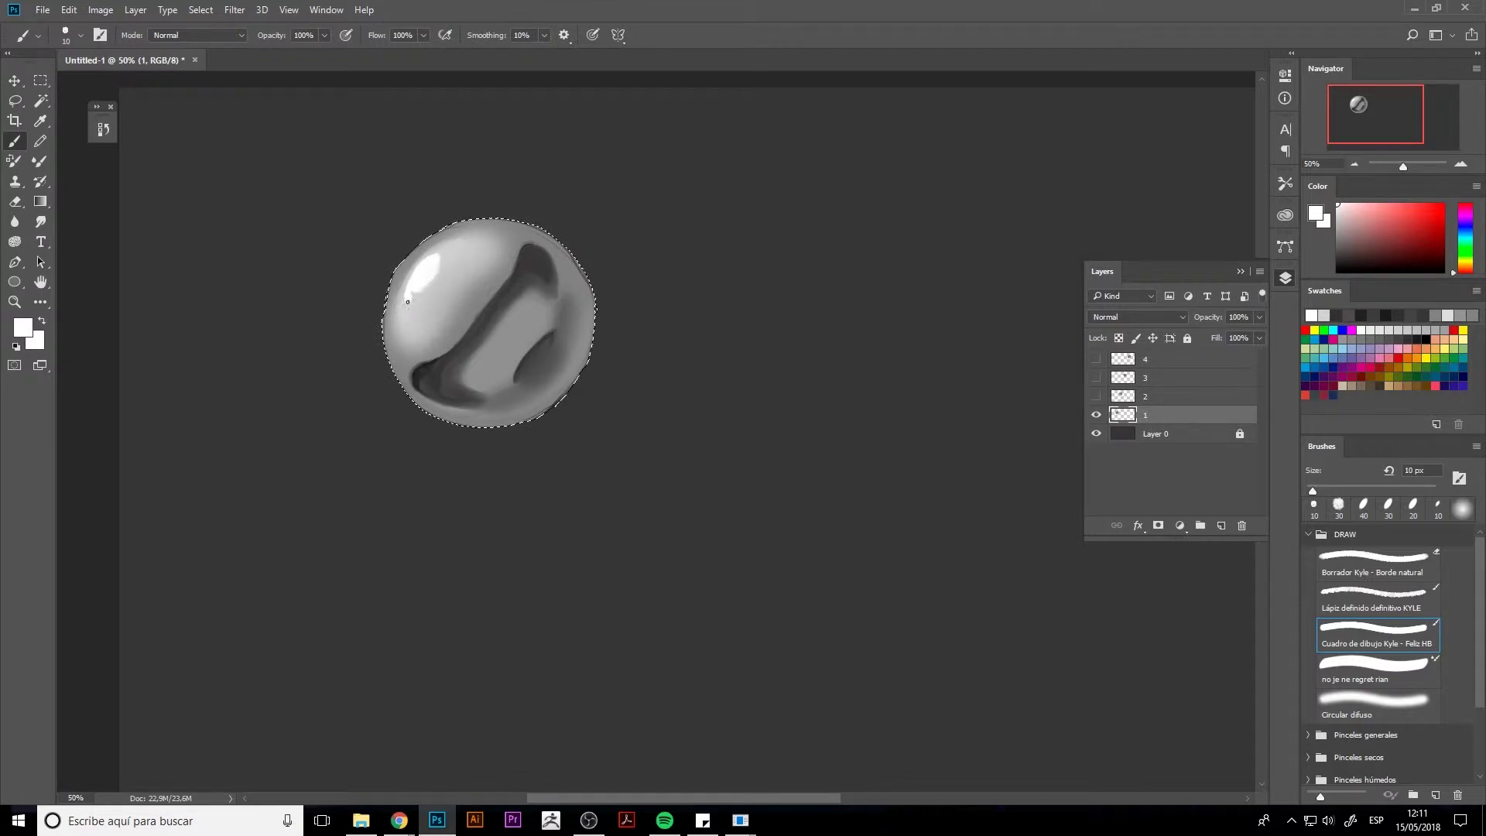
Step: Paint a thin white rim highlight along the sphere's lower-right edge at 10 px and blend it with the "no je ne regret rian" brush at 19 px
{"action": "key", "text": "bracketright"}
{"action": "key", "text": "bracketright"}
{"action": "key", "text": "bracketright"}
{"action": "left_click", "coordinate": [542, 395]}
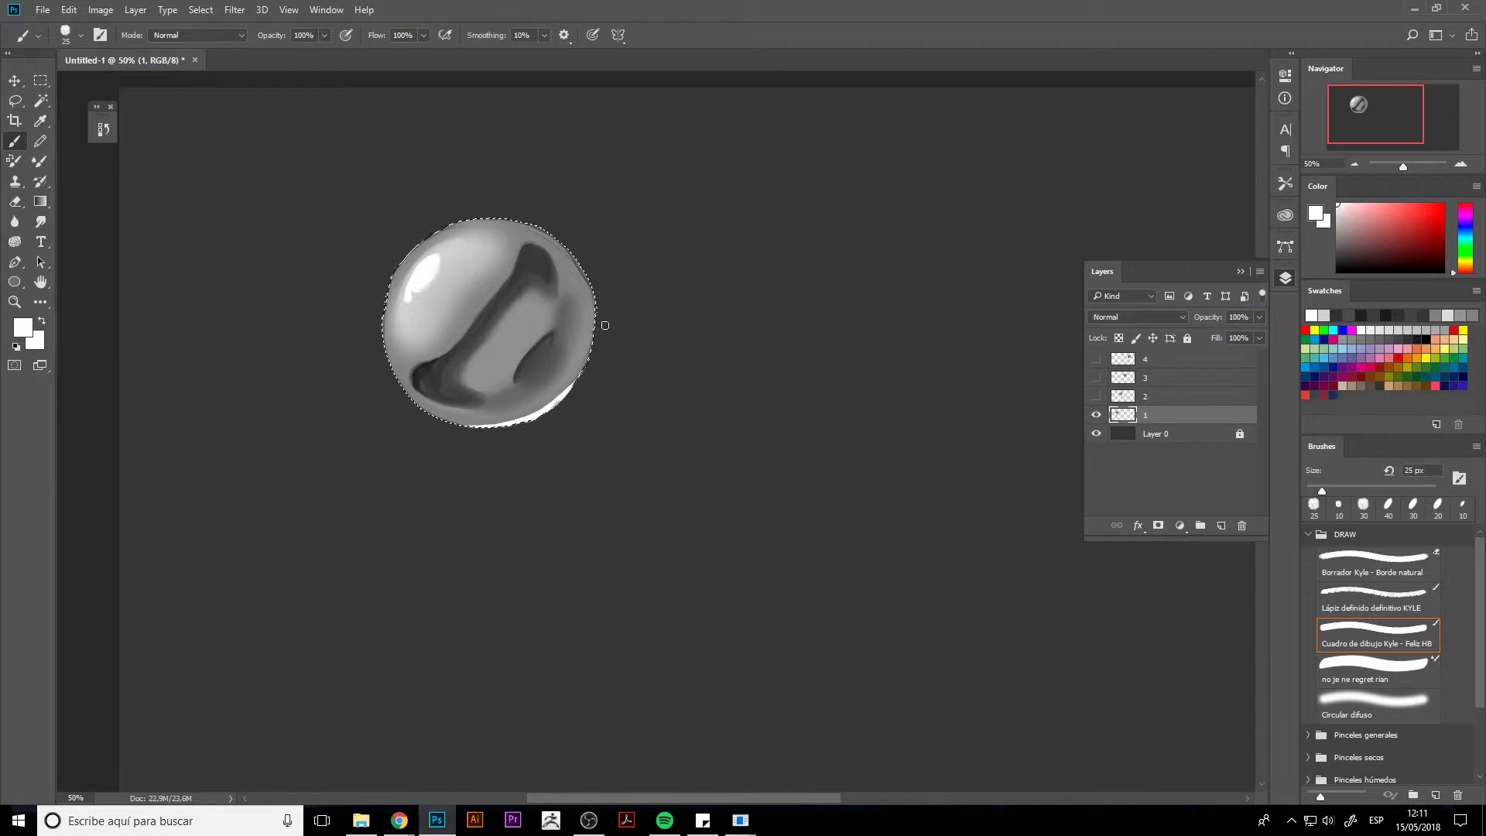
{"action": "left_click_drag", "start_coordinate": [503, 422], "coordinate": [535, 407]}
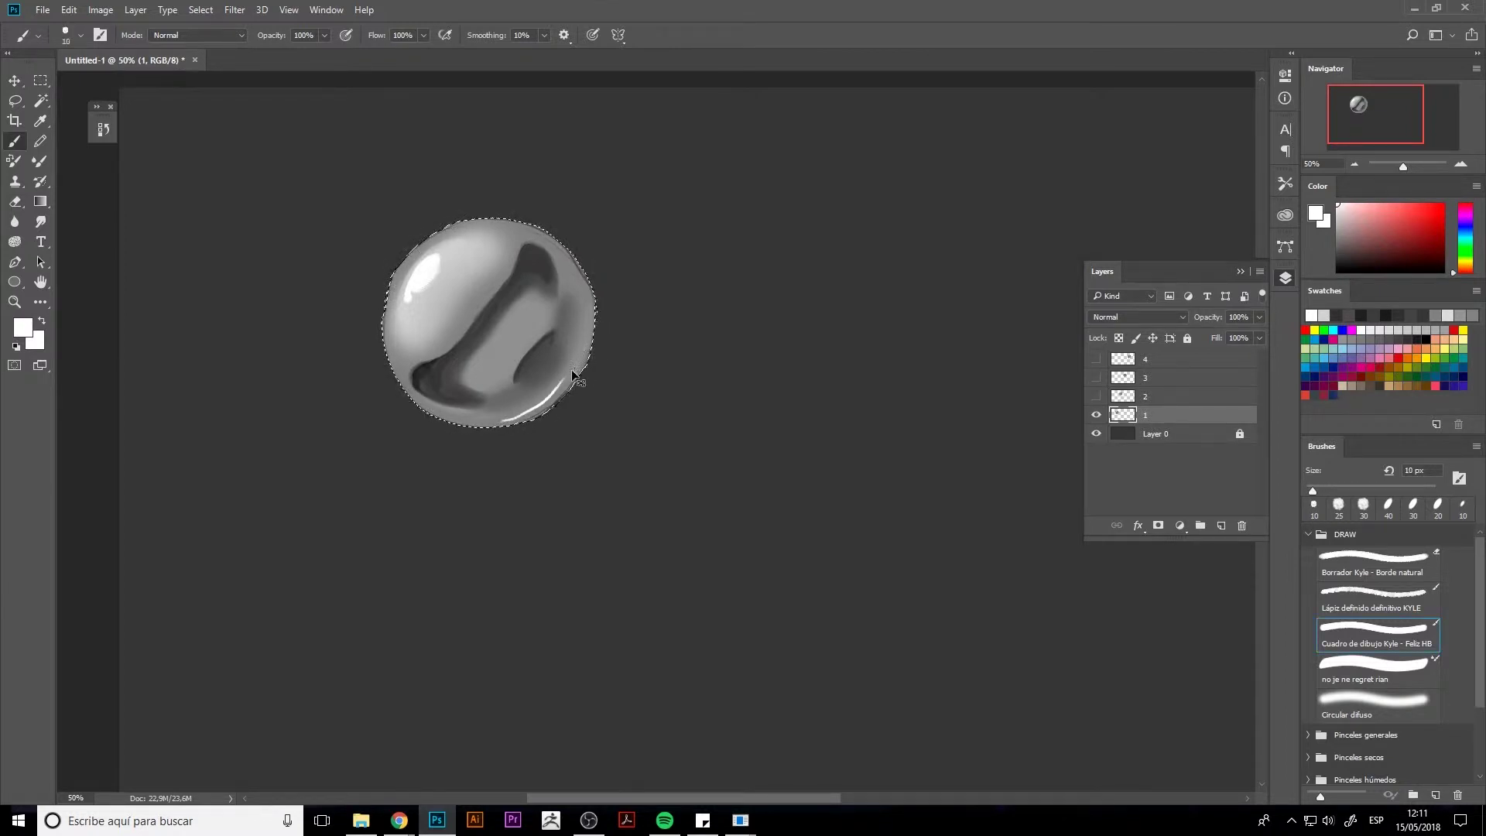
{"action": "left_click", "coordinate": [1362, 674]}
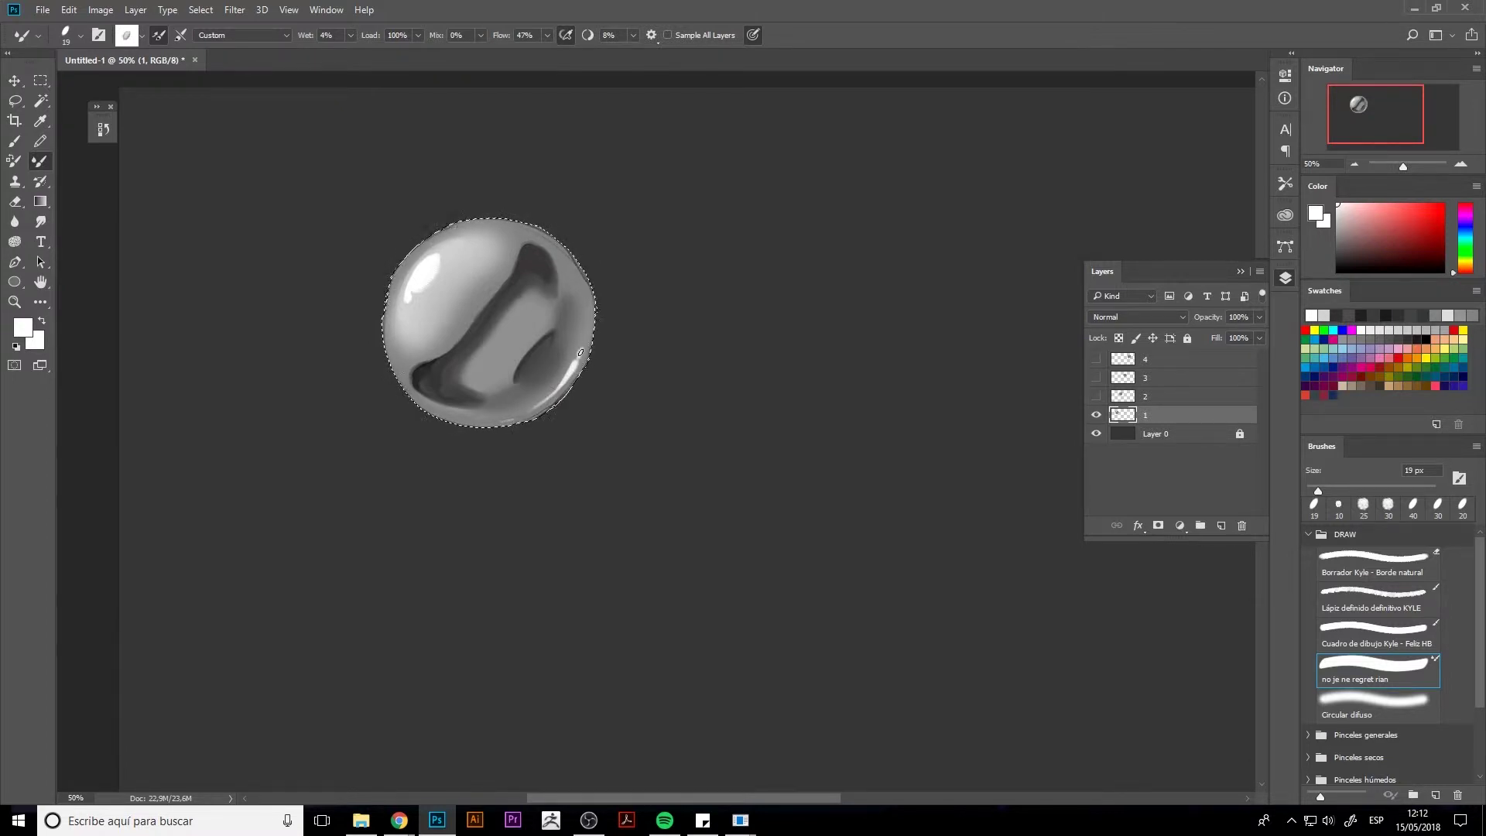
Step: Add soft white glows around the upper-left highlight and along the lower rim with the Circular difuso mixer brush at 175 px, and clear the selection
{"action": "key", "text": "period"}
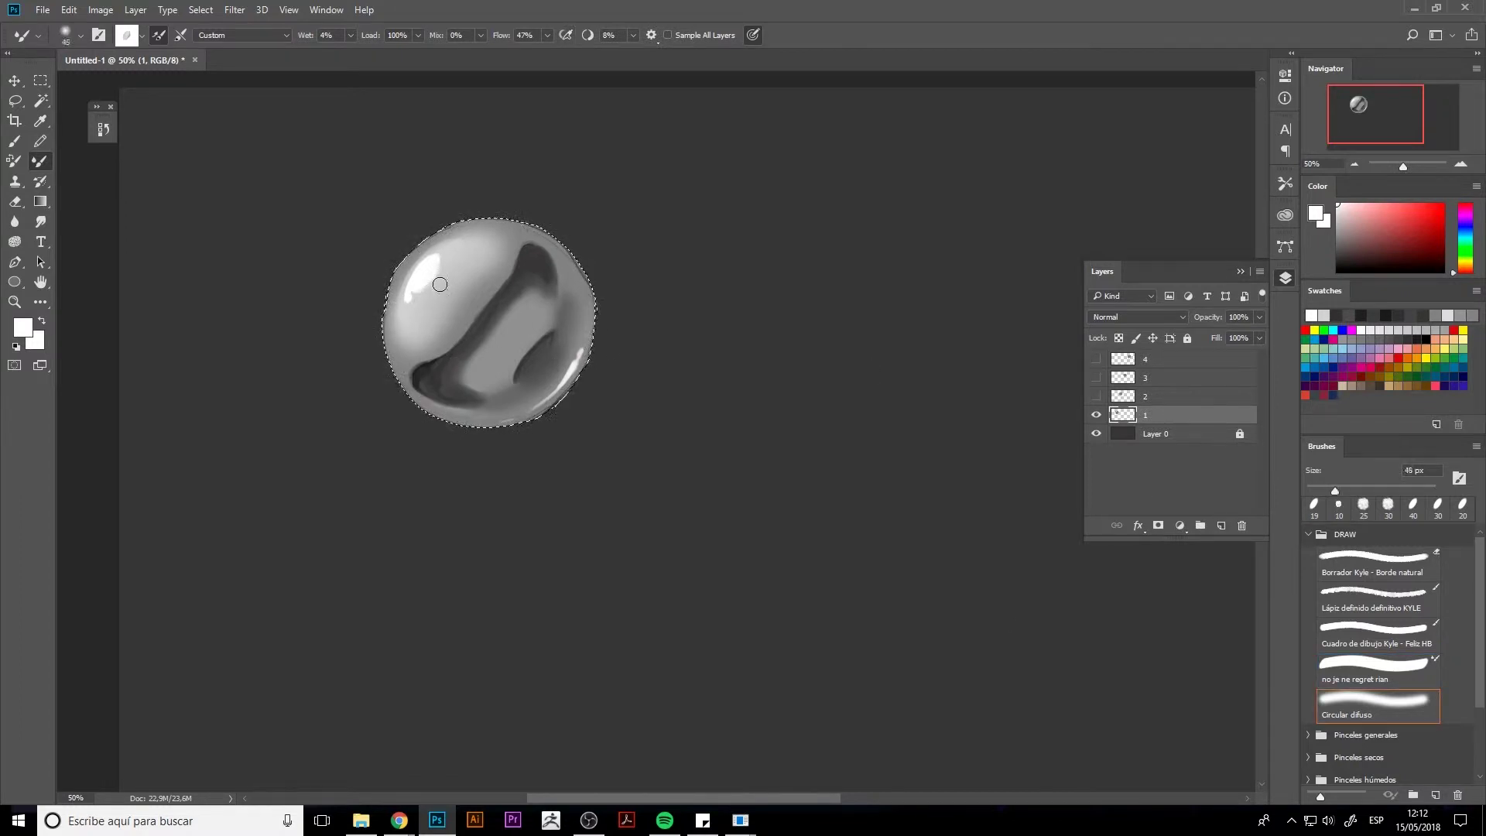
{"action": "key", "text": "bracketright"}
{"action": "key", "text": "bracketright"}
{"action": "key", "text": "bracketright"}
{"action": "key", "text": "bracketright"}
{"action": "key", "text": "bracketright"}
{"action": "key", "text": "bracketright"}
{"action": "key", "text": "bracketright"}
{"action": "key", "text": "bracketright"}
{"action": "key", "text": "bracketright"}
{"action": "left_click_drag", "start_coordinate": [444, 274], "coordinate": [421, 321]}
{"action": "left_click", "coordinate": [529, 395]}
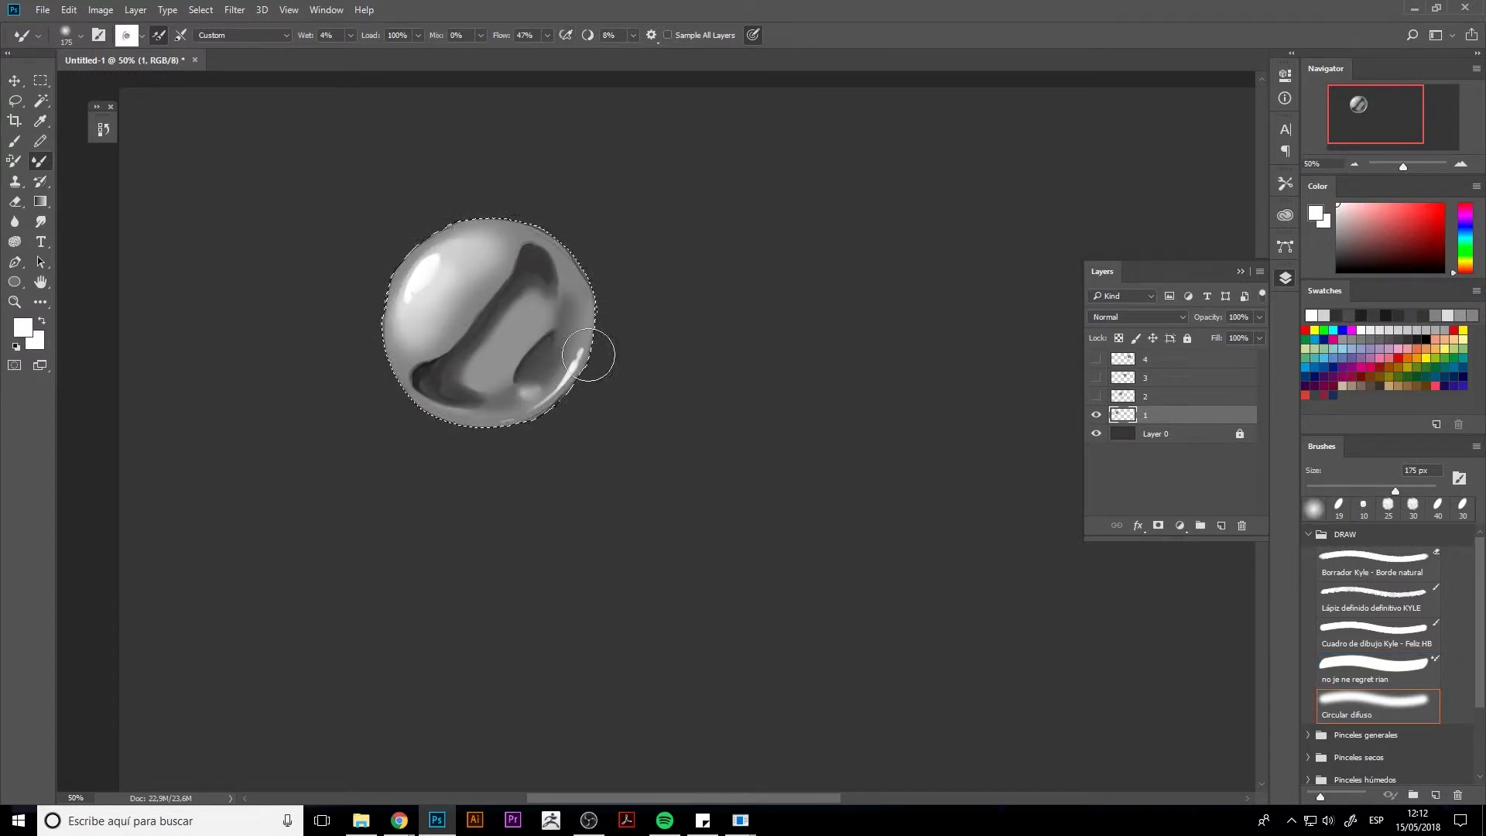
{"action": "mouse_move", "coordinate": [588, 355]}
{"action": "left_mouse_down"}
{"action": "mouse_move", "coordinate": [520, 438]}
{"action": "mouse_move", "coordinate": [442, 461]}
{"action": "mouse_move", "coordinate": [627, 326]}
{"action": "mouse_move", "coordinate": [399, 438]}
{"action": "mouse_move", "coordinate": [644, 301]}
{"action": "mouse_move", "coordinate": [410, 453]}
{"action": "left_mouse_up"}
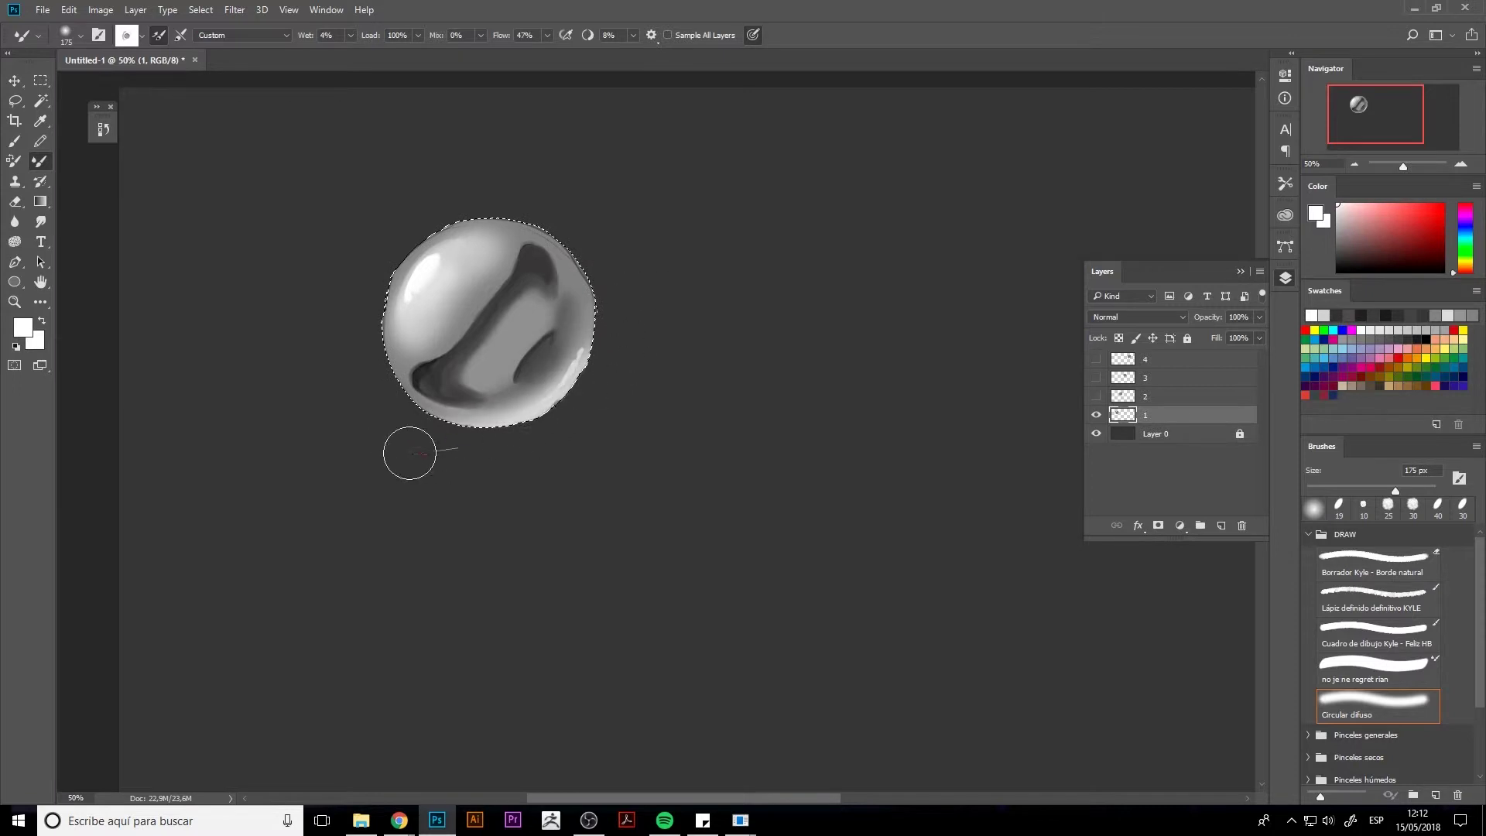
{"action": "key", "text": "ctrl+d"}
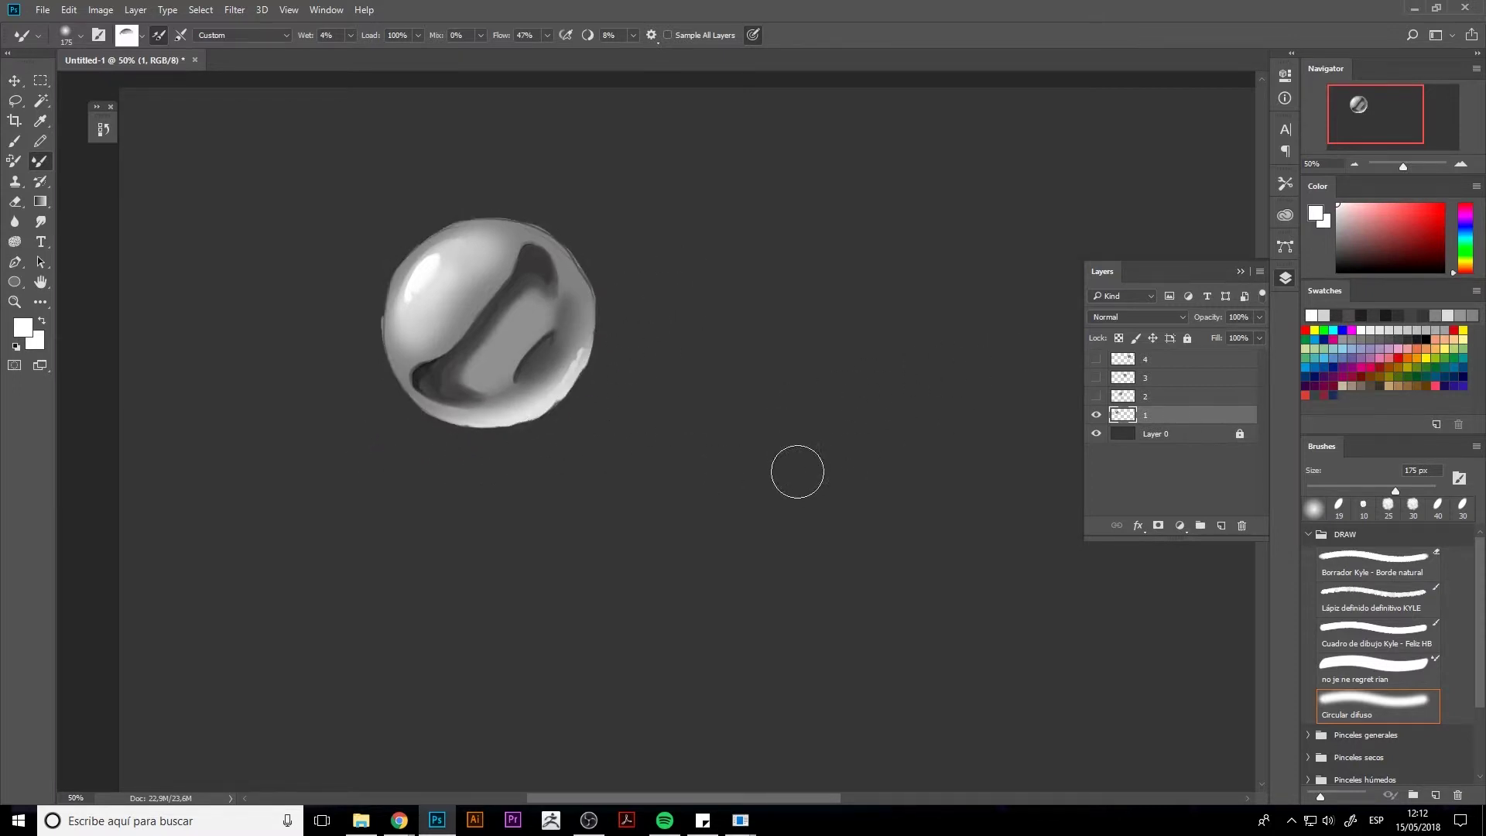
{"action": "key", "text": "m"}
{"action": "key", "text": "shift+m"}
{"action": "left_click_drag", "start_coordinate": [414, 268], "coordinate": [682, 478]}
{"action": "key", "text": "ctrl+d"}
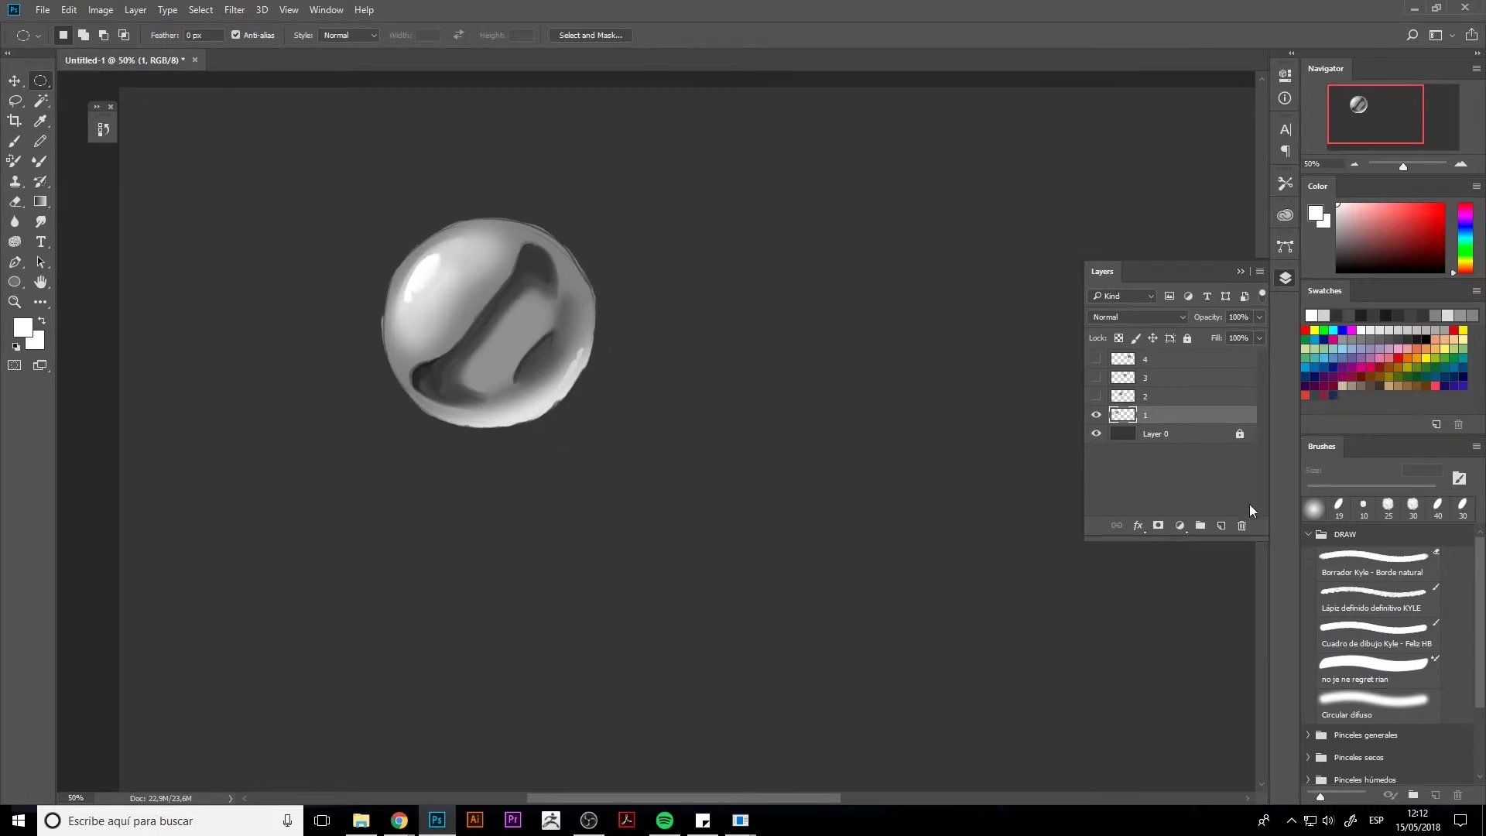
{"action": "left_click", "coordinate": [1221, 525]}
{"action": "left_click_drag", "start_coordinate": [381, 232], "coordinate": [602, 420]}
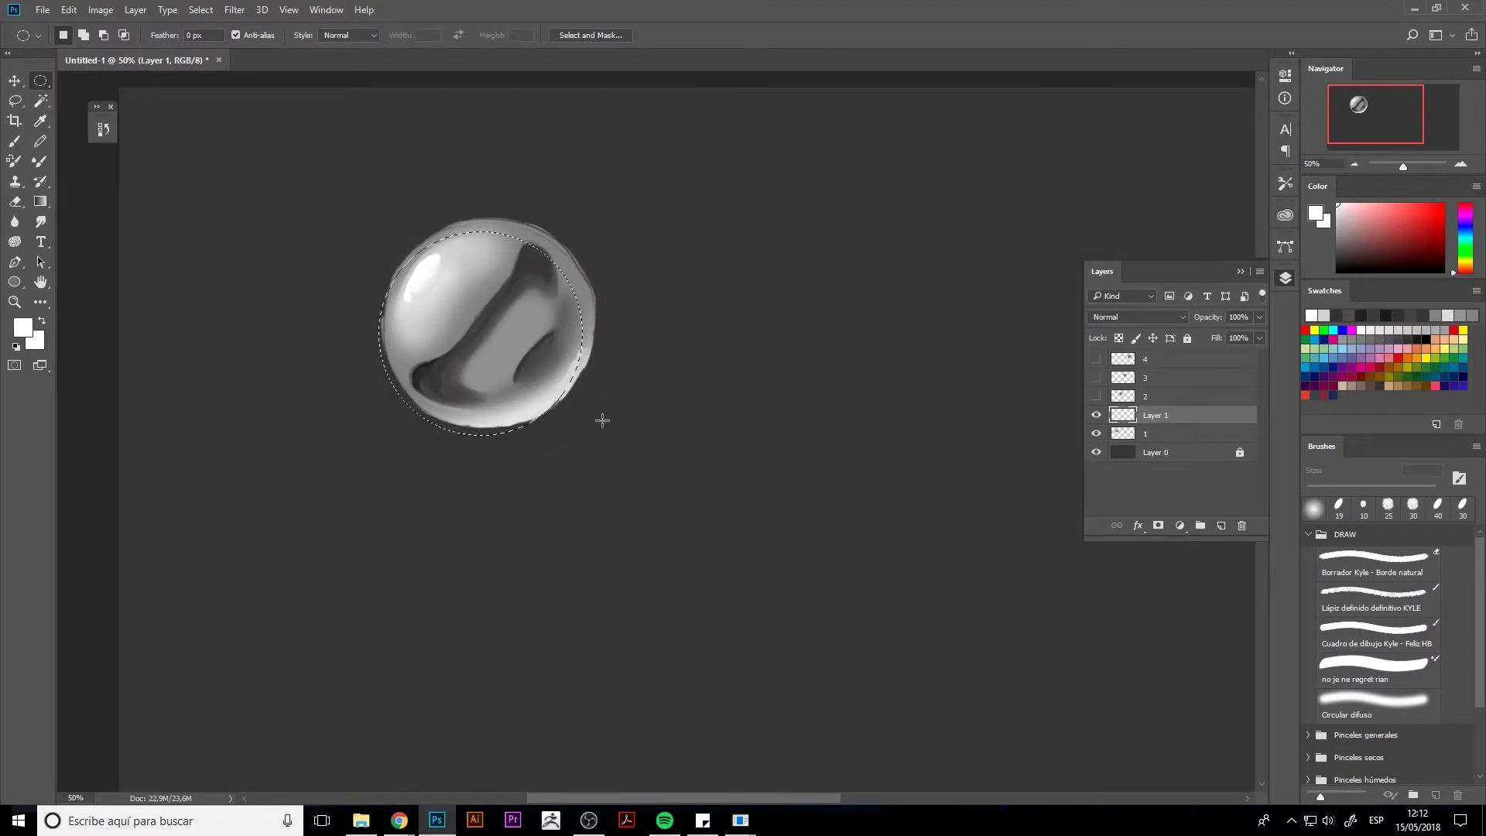
{"action": "key", "text": "ctrl+t"}
{"action": "key", "text": "Return"}
{"action": "key", "text": "ctrl+t"}
{"action": "key", "text": "Return"}
{"action": "key", "text": "v"}
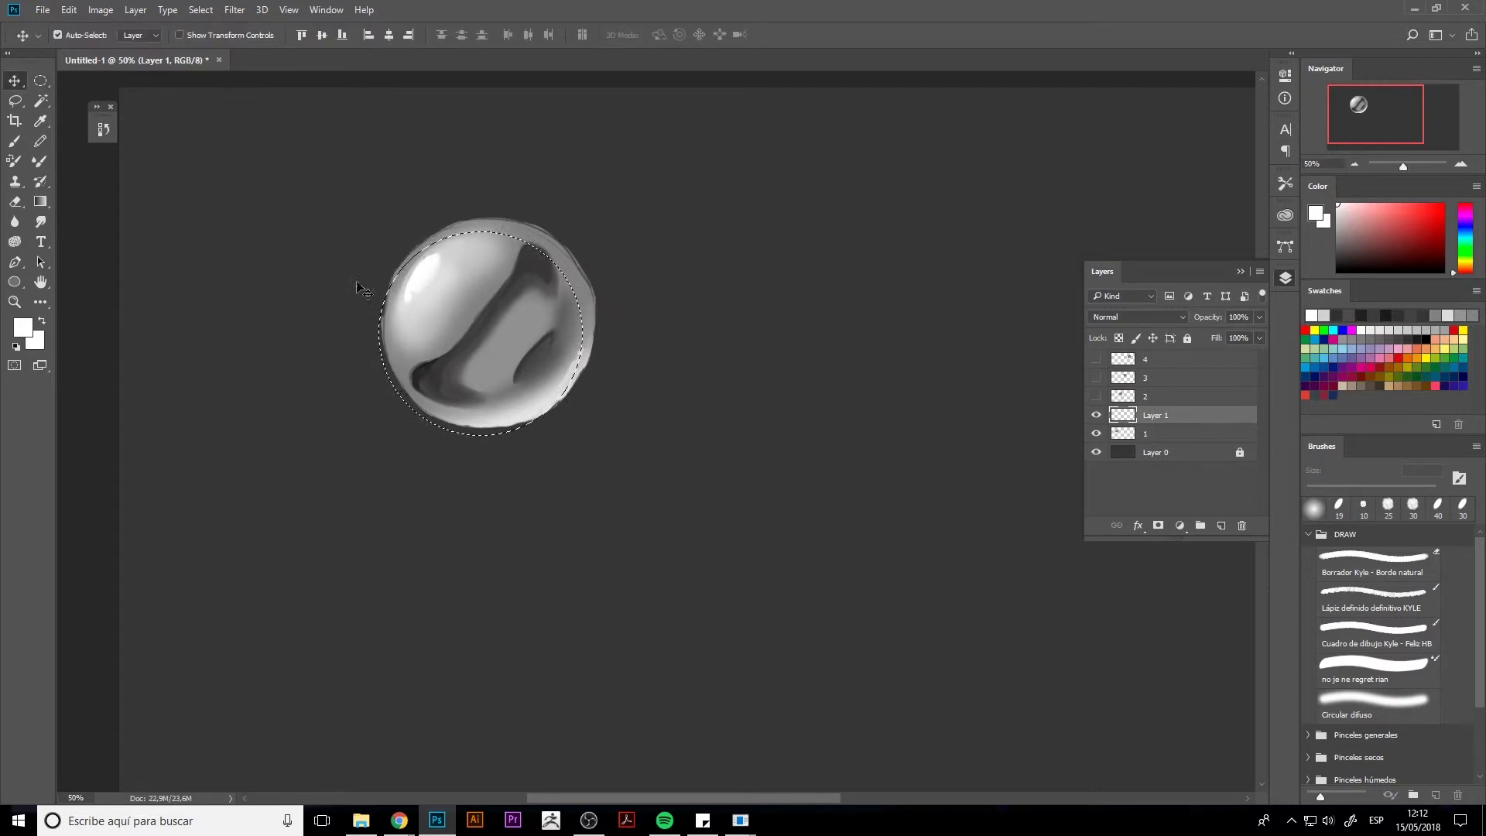
{"action": "left_click", "coordinate": [457, 431]}
{"action": "left_click", "coordinate": [732, 308]}
{"action": "left_click", "coordinate": [547, 412]}
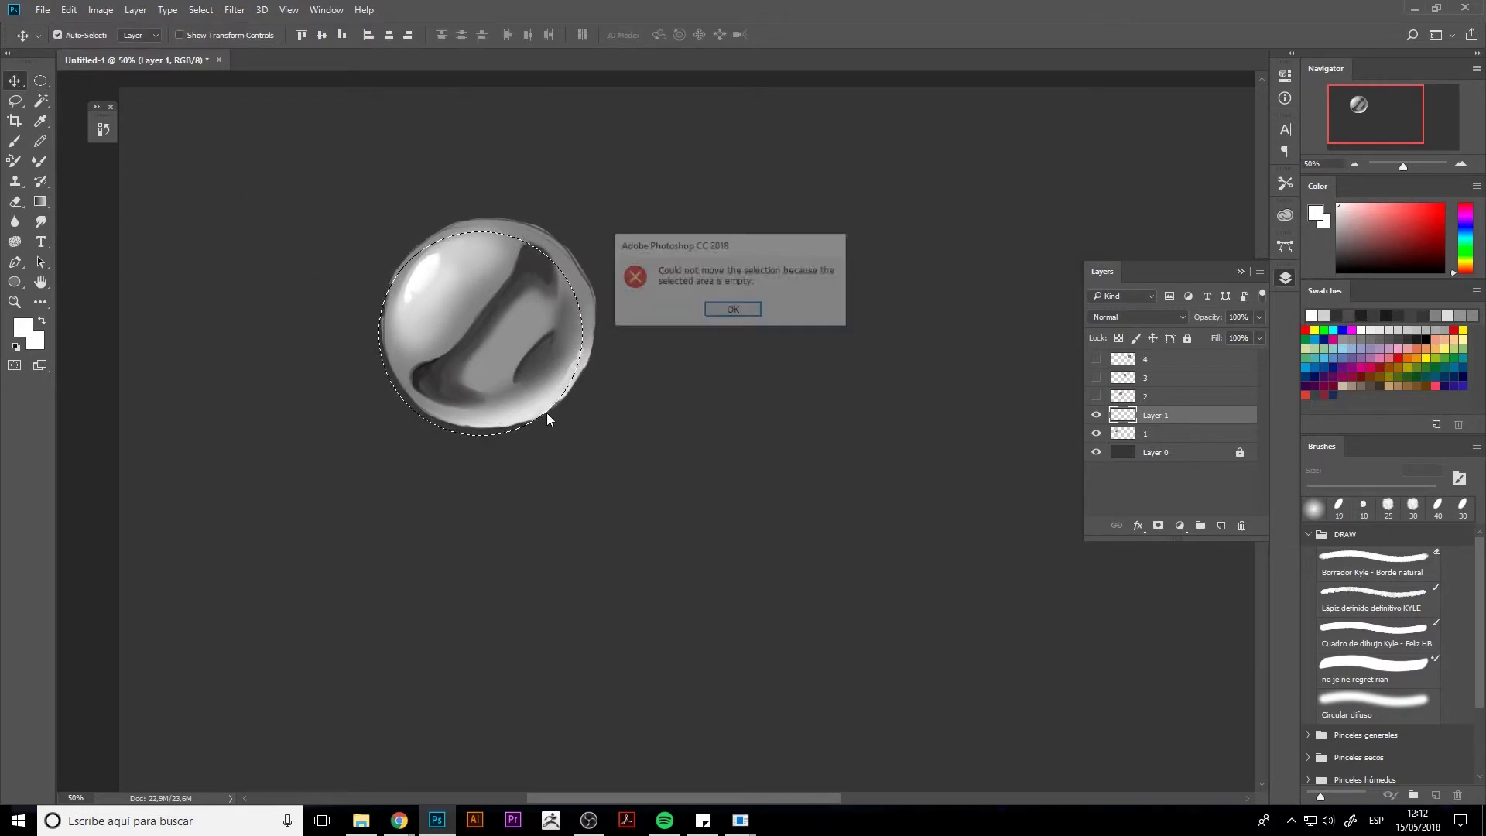
{"action": "left_click", "coordinate": [733, 309]}
{"action": "left_click", "coordinate": [1158, 433]}
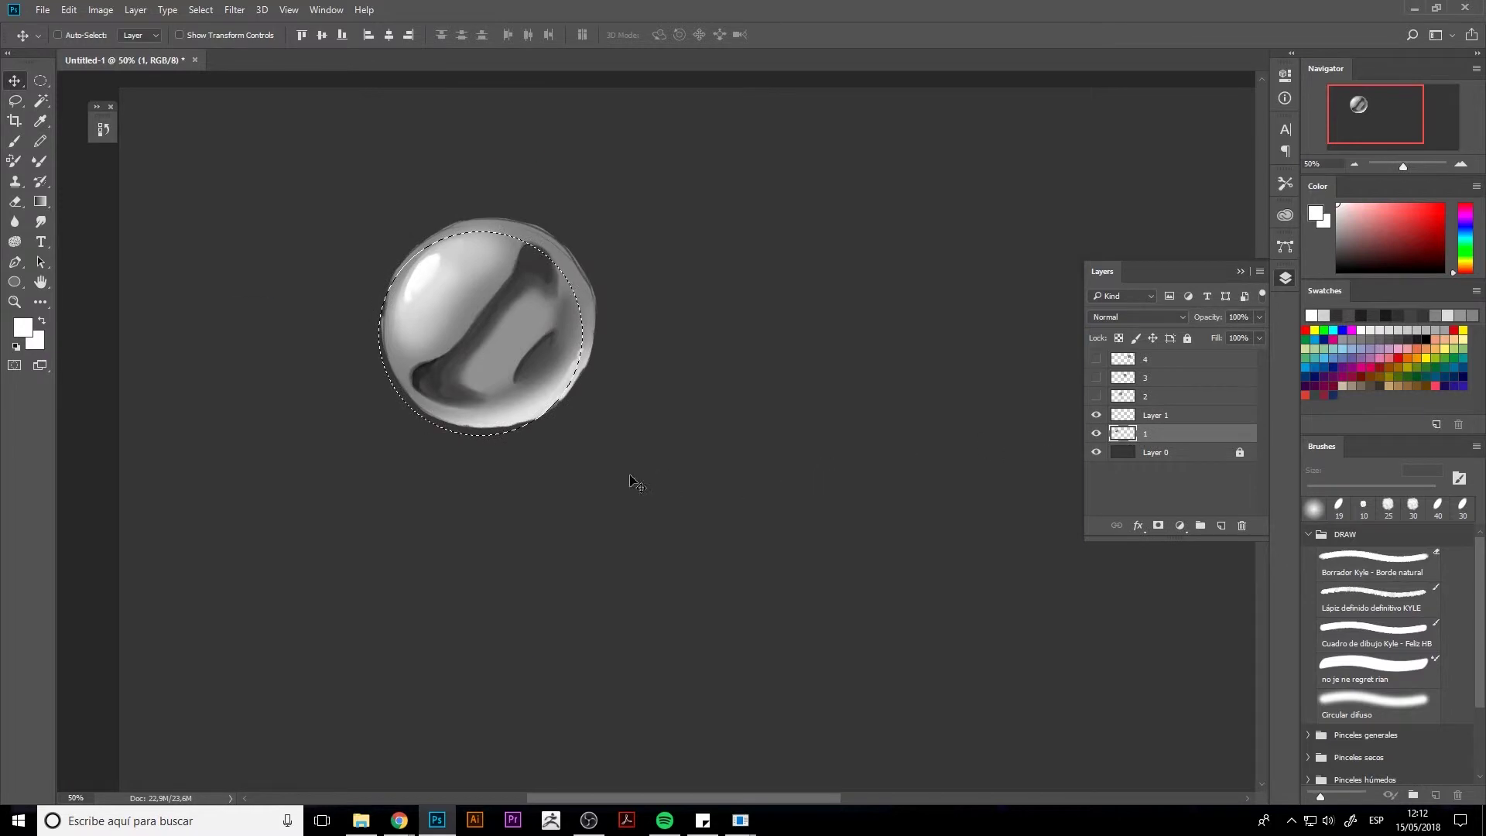
{"action": "key", "text": "ctrl+t"}
{"action": "left_click_drag", "start_coordinate": [525, 375], "coordinate": [527, 374]}
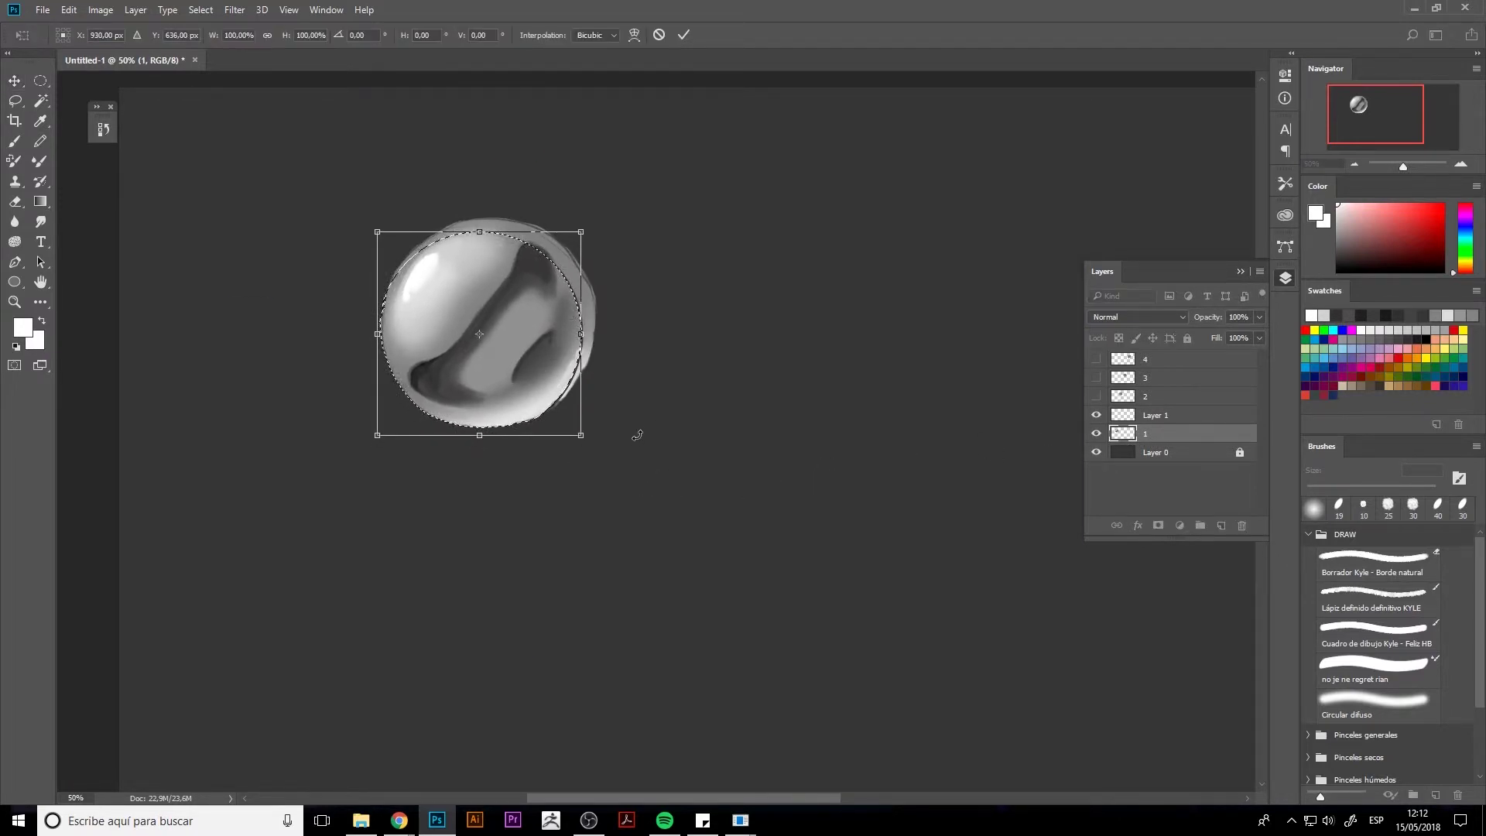
{"action": "key", "text": "Return"}
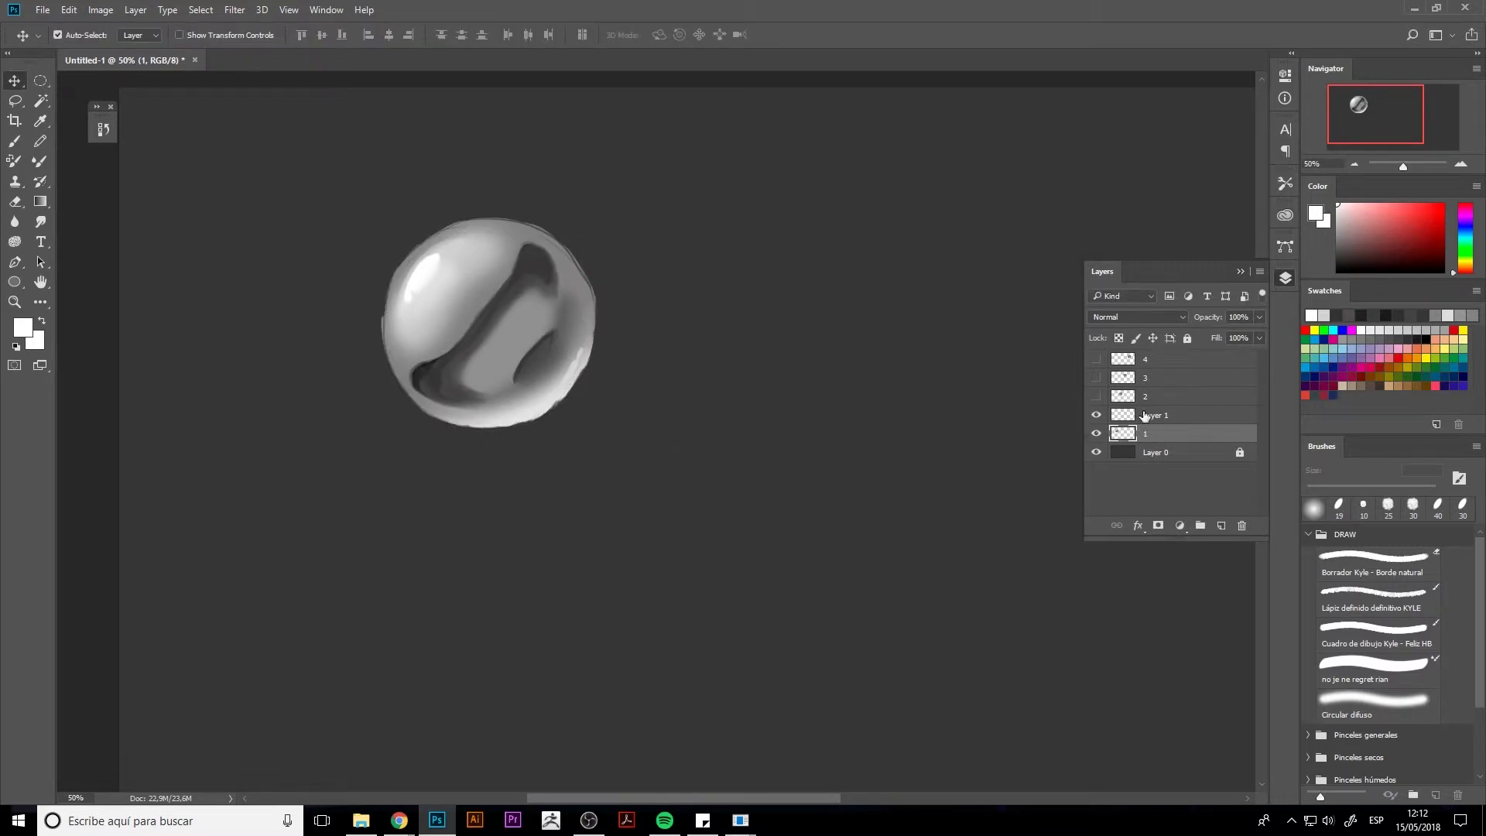
{"action": "left_click_drag", "start_coordinate": [1153, 422], "coordinate": [1242, 525]}
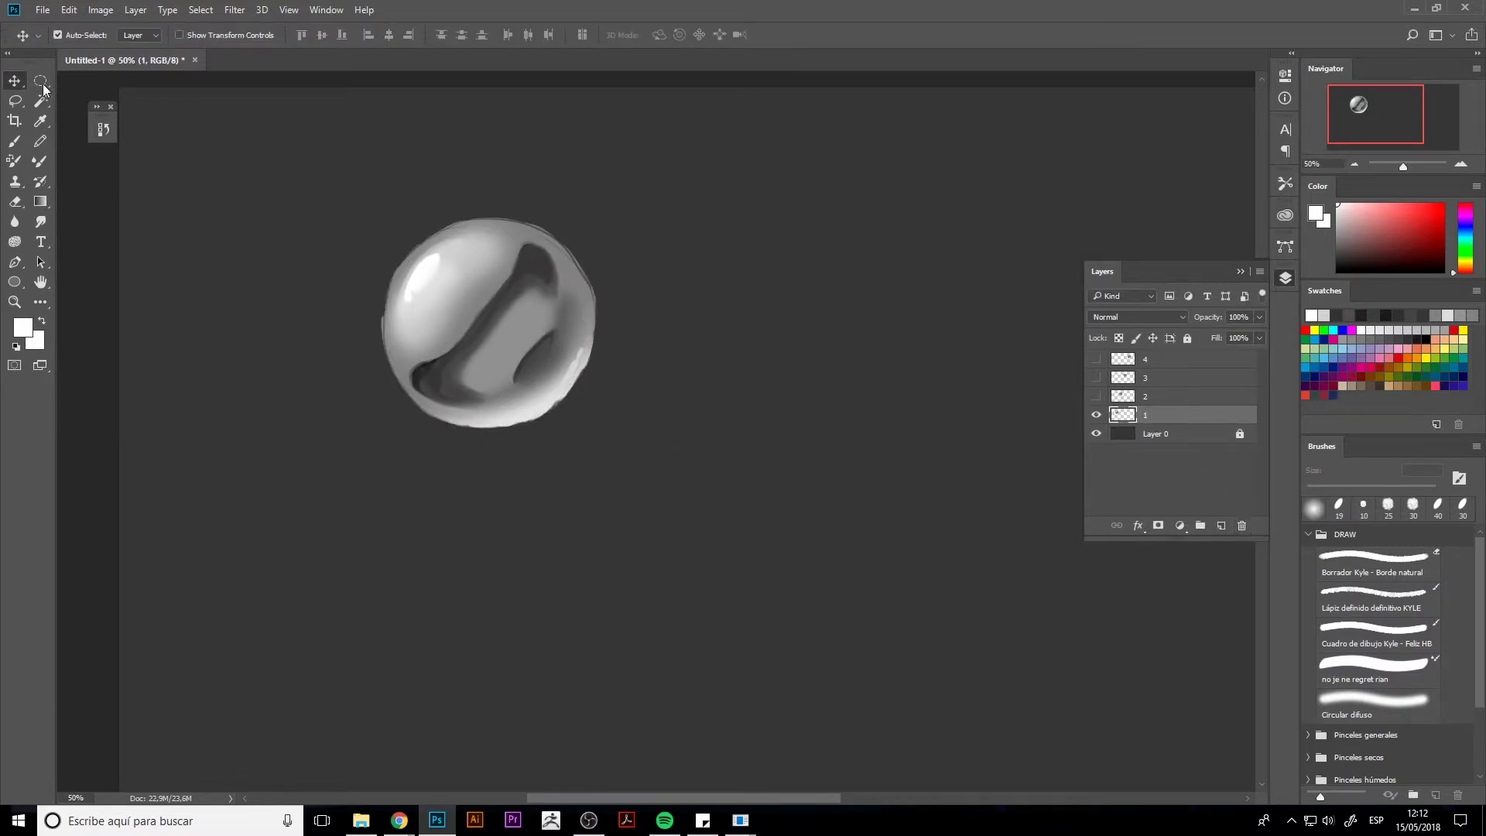
Step: Cut the sphere out with a circular selection just inside its rough outline and delete the old layer 1
{"action": "left_click", "coordinate": [41, 82]}
{"action": "left_click_drag", "start_coordinate": [410, 249], "coordinate": [555, 394]}
{"action": "left_click_drag", "start_coordinate": [381, 222], "coordinate": [588, 443]}
{"action": "key", "text": "Delete"}
{"action": "left_click", "coordinate": [1242, 526]}
Step: Place the trimmed sphere on a new layer and name that layer 1
{"action": "left_click", "coordinate": [1223, 527]}
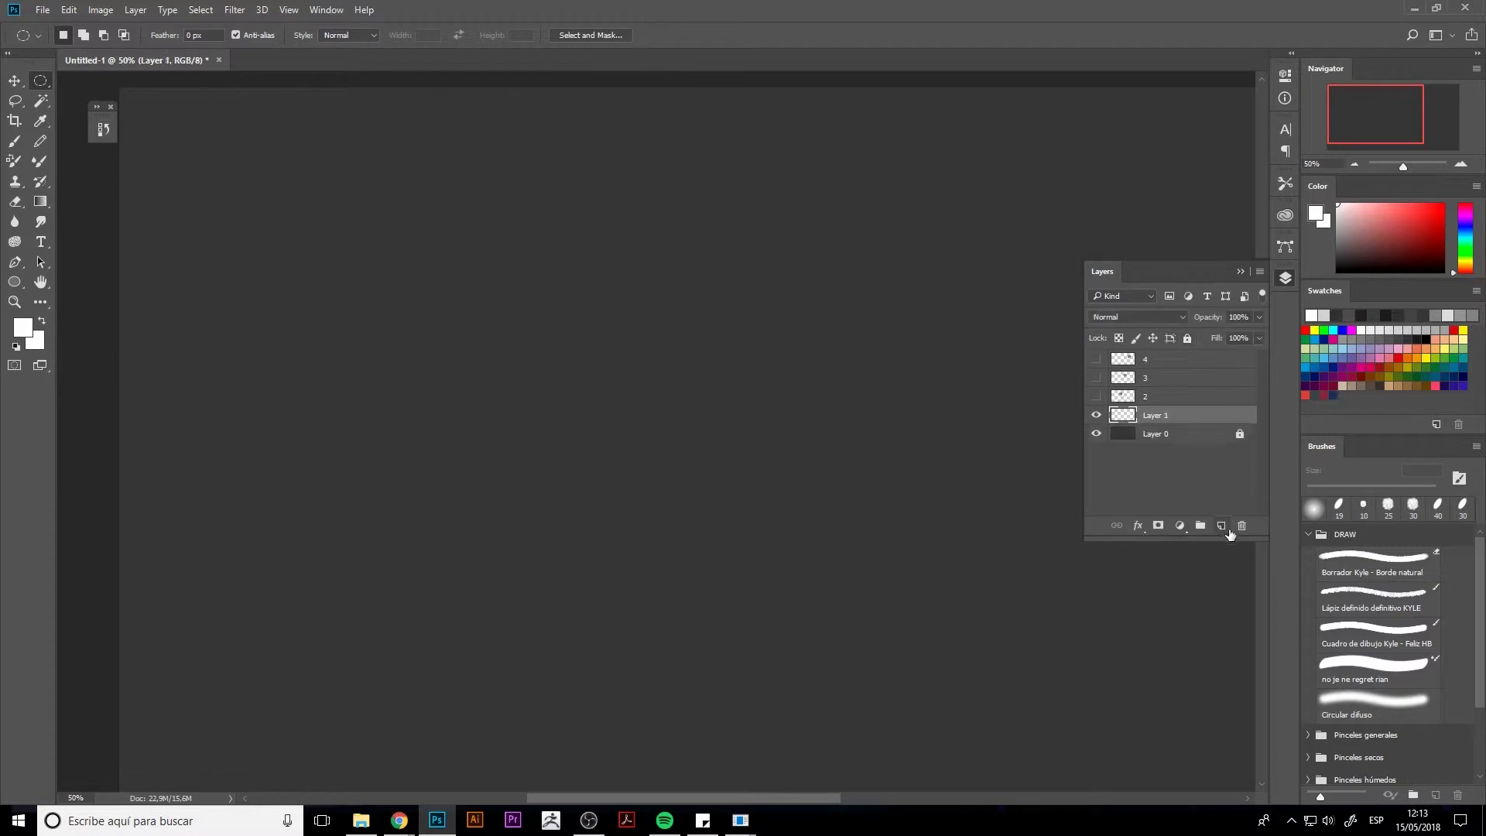
{"action": "double_click", "coordinate": [1159, 416]}
{"action": "type", "text": "1"}
{"action": "key", "text": "Return"}
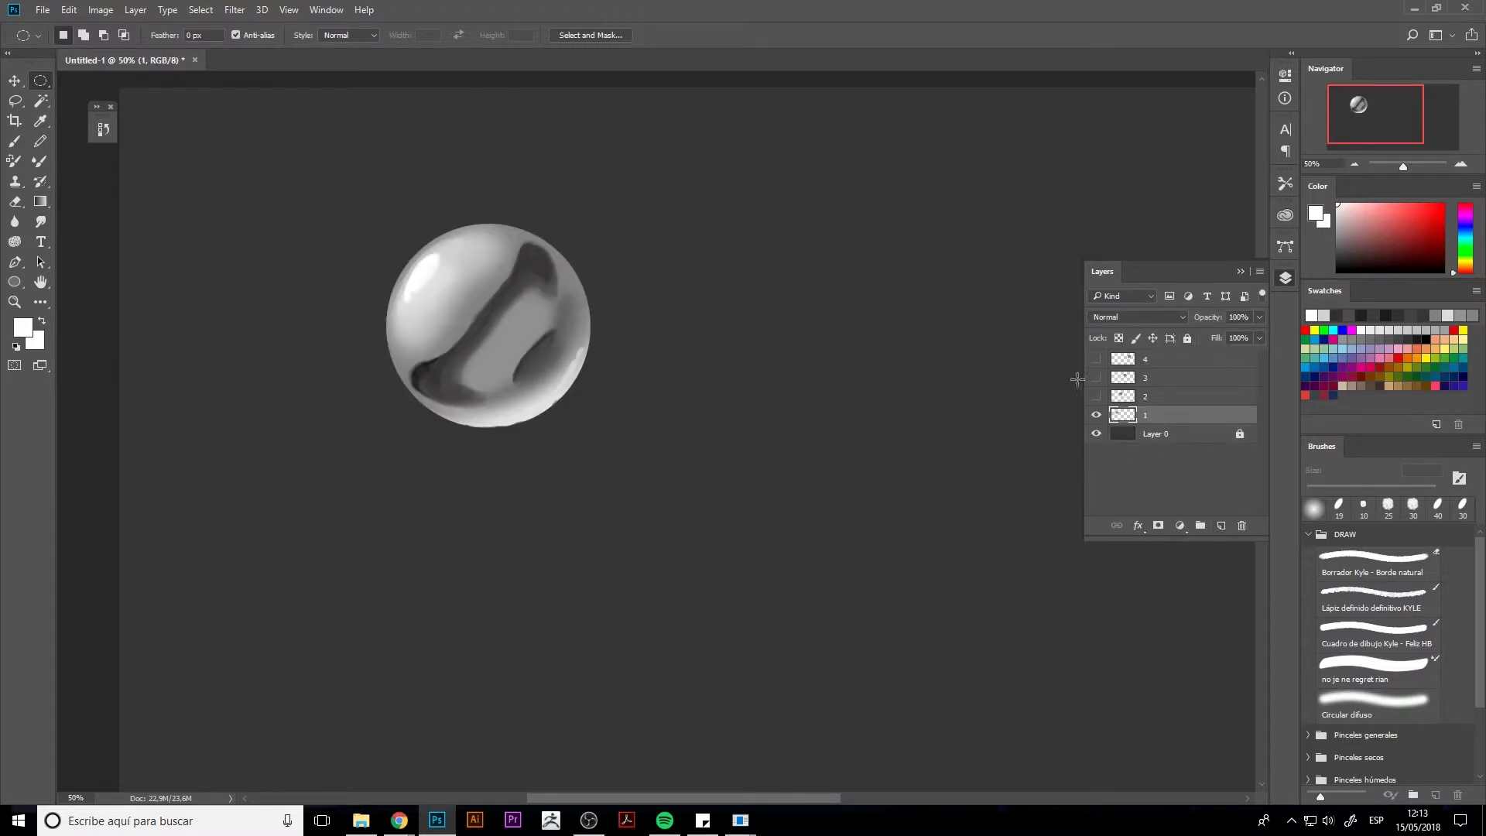
Step: Delete the hidden layers 2, 3 and 4
{"action": "left_click", "coordinate": [1172, 396]}
{"action": "left_click", "coordinate": [1173, 360], "text": "shift"}
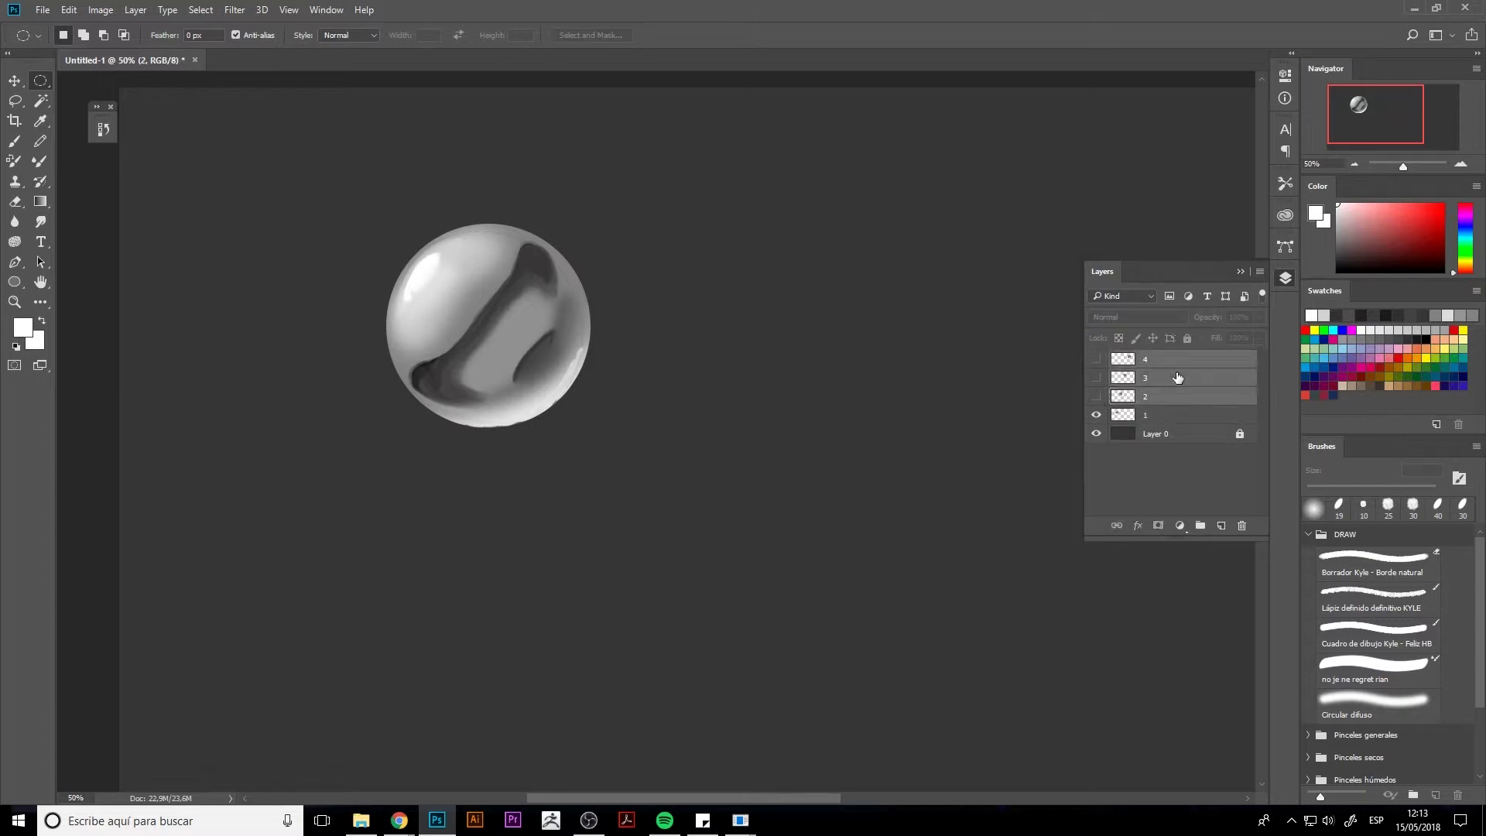
{"action": "key", "text": "Delete"}
{"action": "key", "text": "ctrl+minus"}
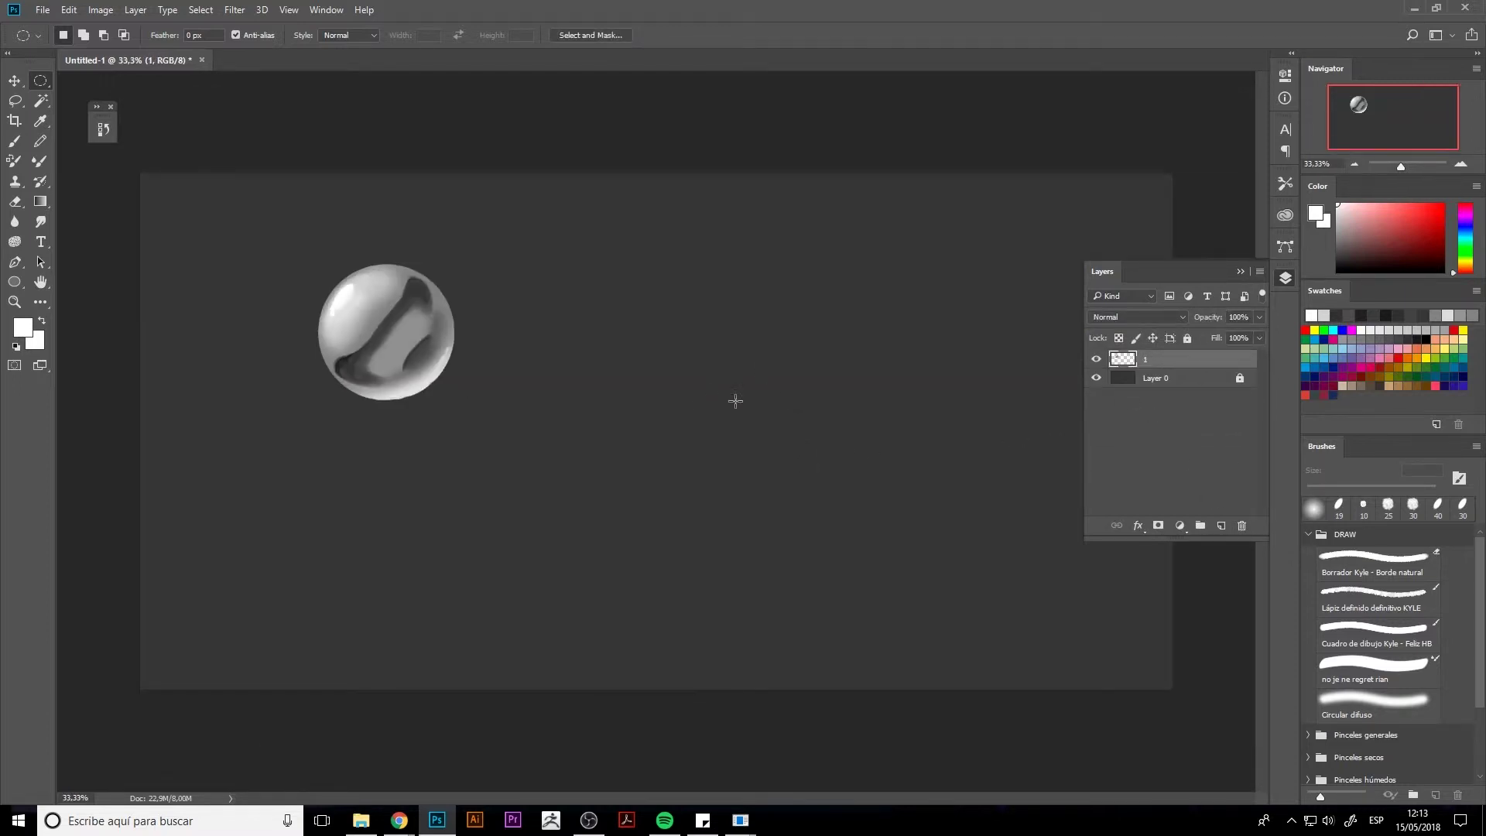
Step: Darken the light centre of the reflection with a sampled dark grey, using Circular difuso at 175 px inside the sphere's selection, and deselect
{"action": "left_click", "coordinate": [1342, 705]}
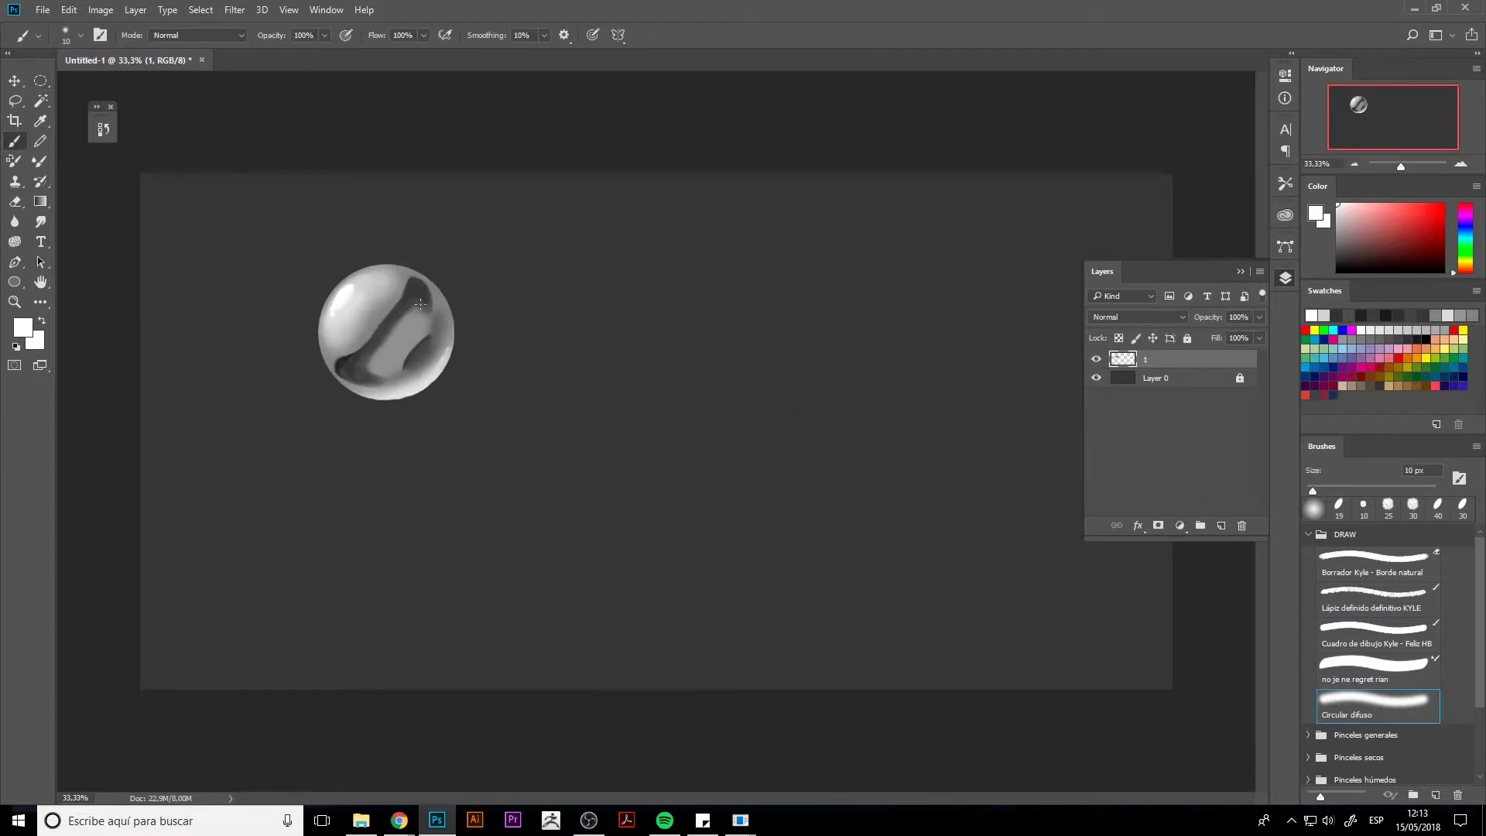
{"action": "left_click", "coordinate": [380, 359], "text": "alt"}
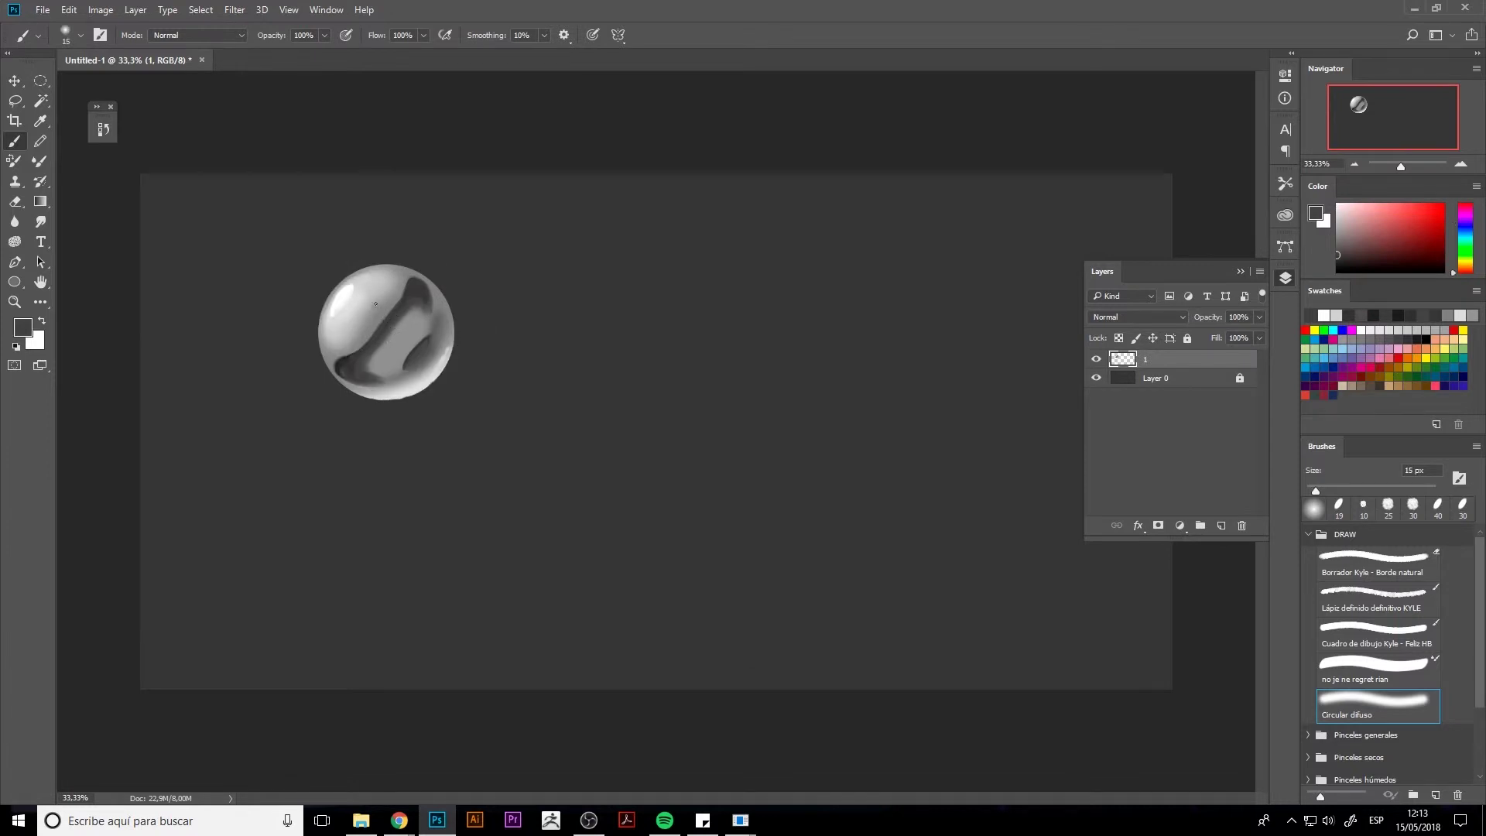
{"action": "key", "text": "bracketright"}
{"action": "key", "text": "bracketright"}
{"action": "key", "text": "bracketright"}
{"action": "key", "text": "bracketright"}
{"action": "key", "text": "bracketright"}
{"action": "key", "text": "bracketright"}
{"action": "key", "text": "bracketright"}
{"action": "key", "text": "bracketright"}
{"action": "key", "text": "bracketright"}
{"action": "key", "text": "bracketright"}
{"action": "left_click", "coordinate": [1108, 362], "text": "ctrl"}
{"action": "key", "text": "bracketleft"}
{"action": "key", "text": "bracketright"}
{"action": "key", "text": "bracketright"}
{"action": "key", "text": "bracketright"}
{"action": "left_click_drag", "start_coordinate": [415, 311], "coordinate": [392, 360]}
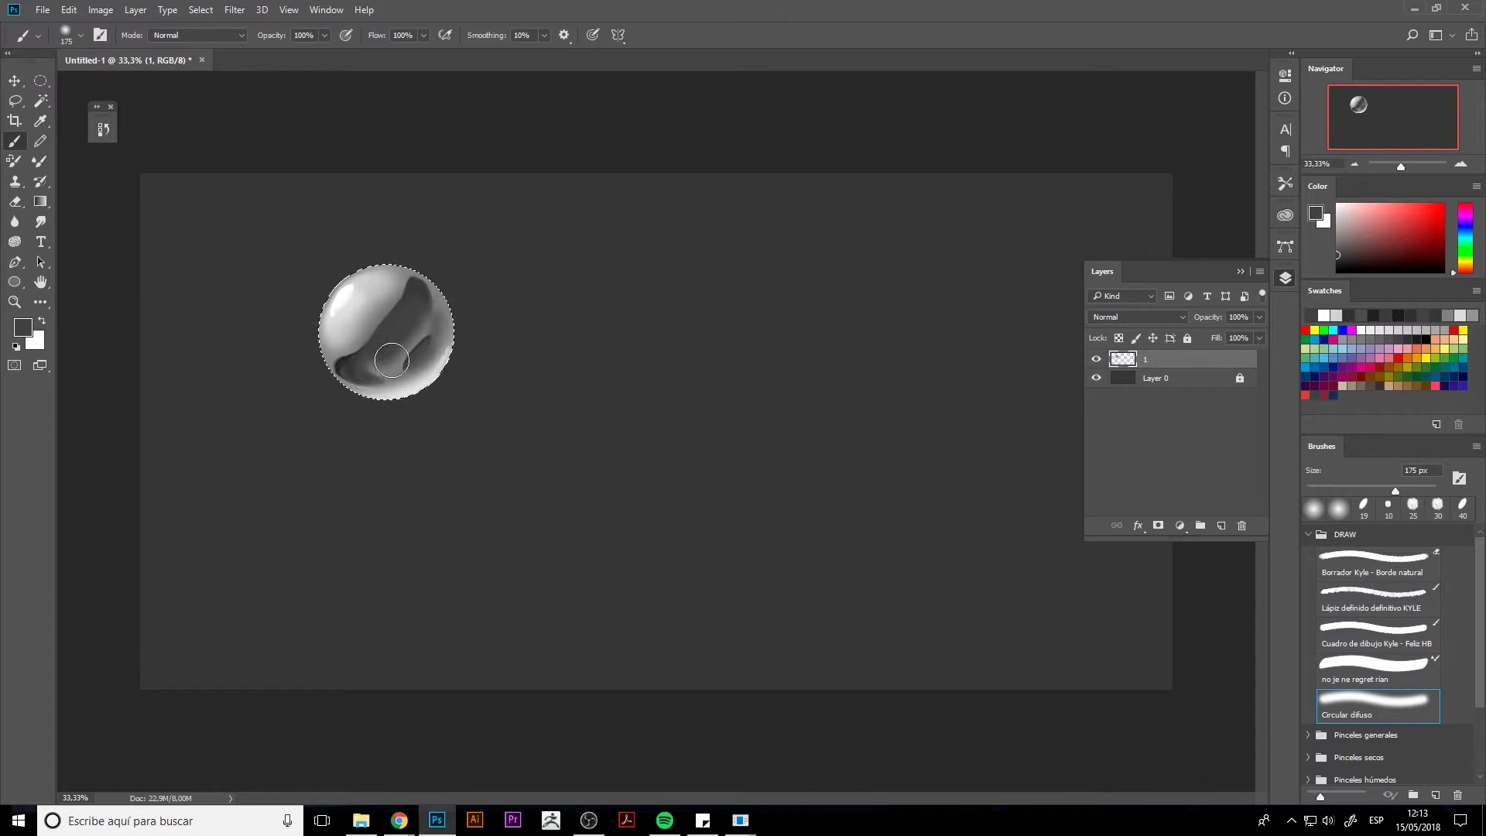
{"action": "key", "text": "ctrl+d"}
Step: Cut the sphere out with a slightly tighter circular selection, delete its old layer and paste it onto a new layer
{"action": "key", "text": "l"}
{"action": "key", "text": "ctrl+plus"}
{"action": "left_click_drag", "start_coordinate": [436, 357], "coordinate": [658, 500]}
{"action": "key", "text": "m"}
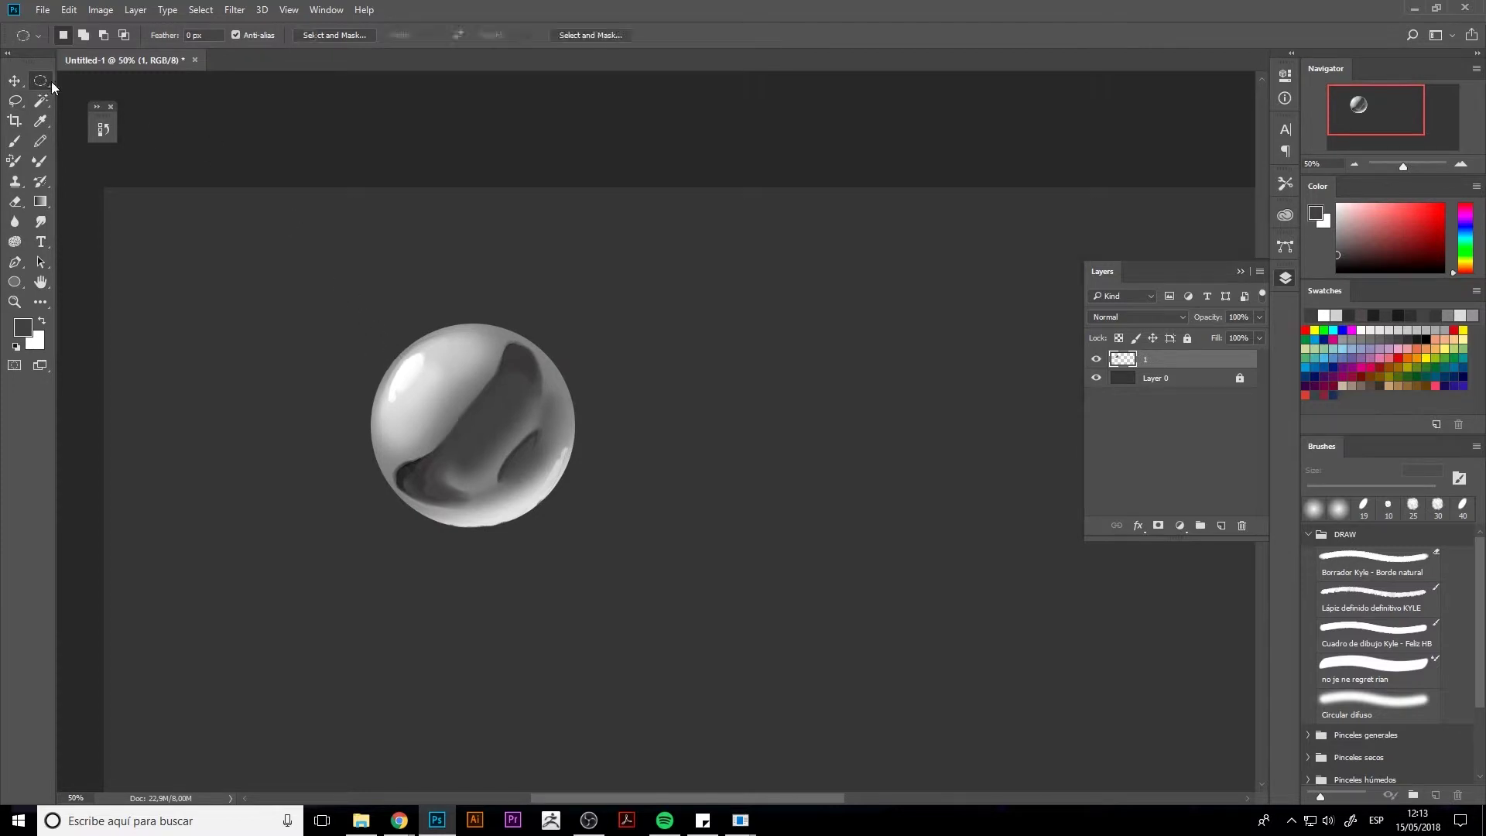
{"action": "left_click_drag", "start_coordinate": [373, 323], "coordinate": [578, 541]}
{"action": "key", "text": "Delete"}
{"action": "left_click", "coordinate": [1244, 528]}
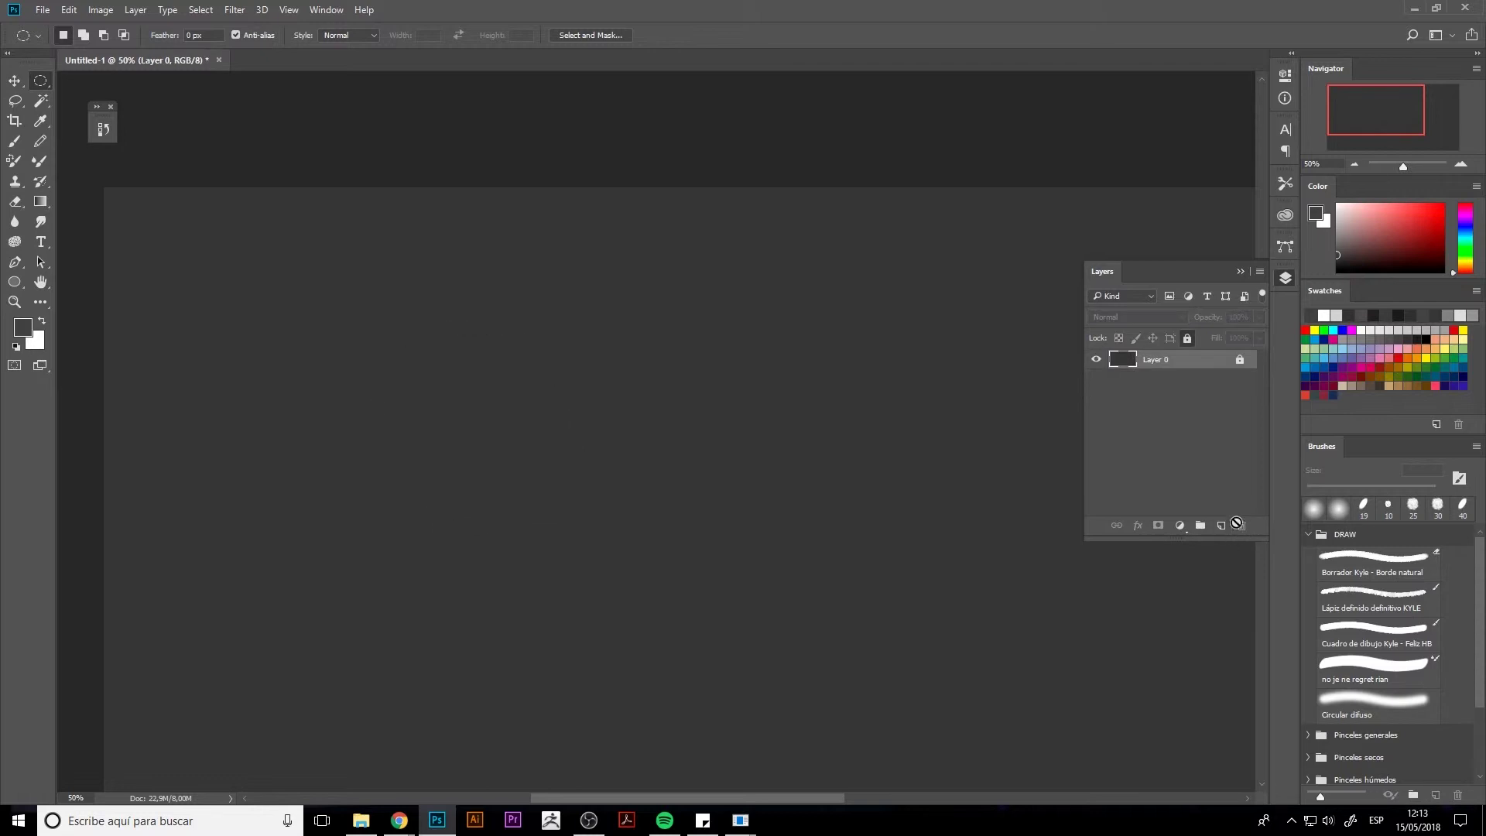
{"action": "left_click", "coordinate": [1222, 528]}
{"action": "key", "text": "ctrl+shift+v"}
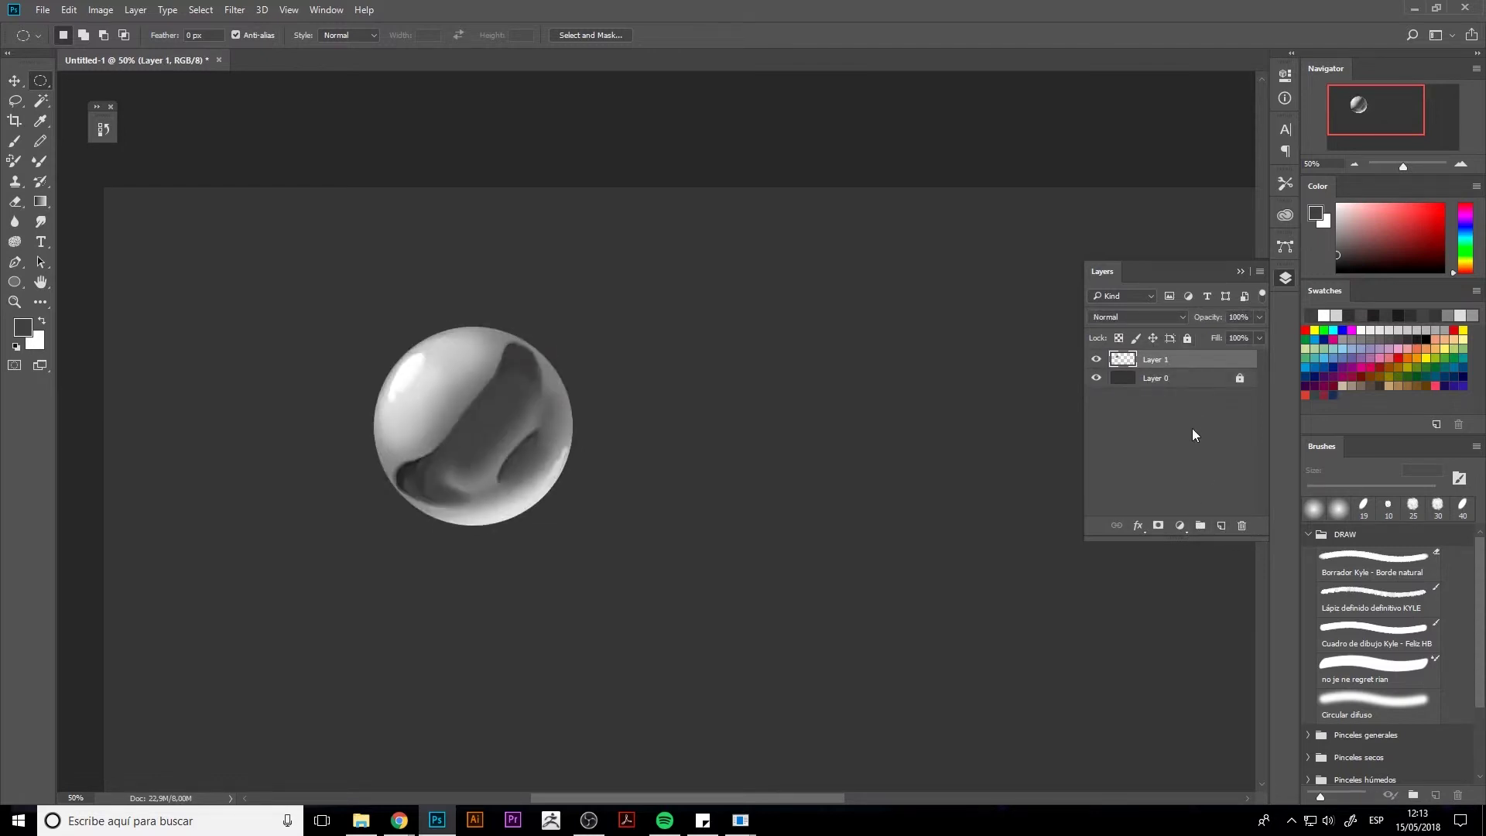
Step: Fit the whole canvas in view and add a new layer named MULTIPLY above the sphere's layer
{"action": "left_click", "coordinate": [41, 282]}
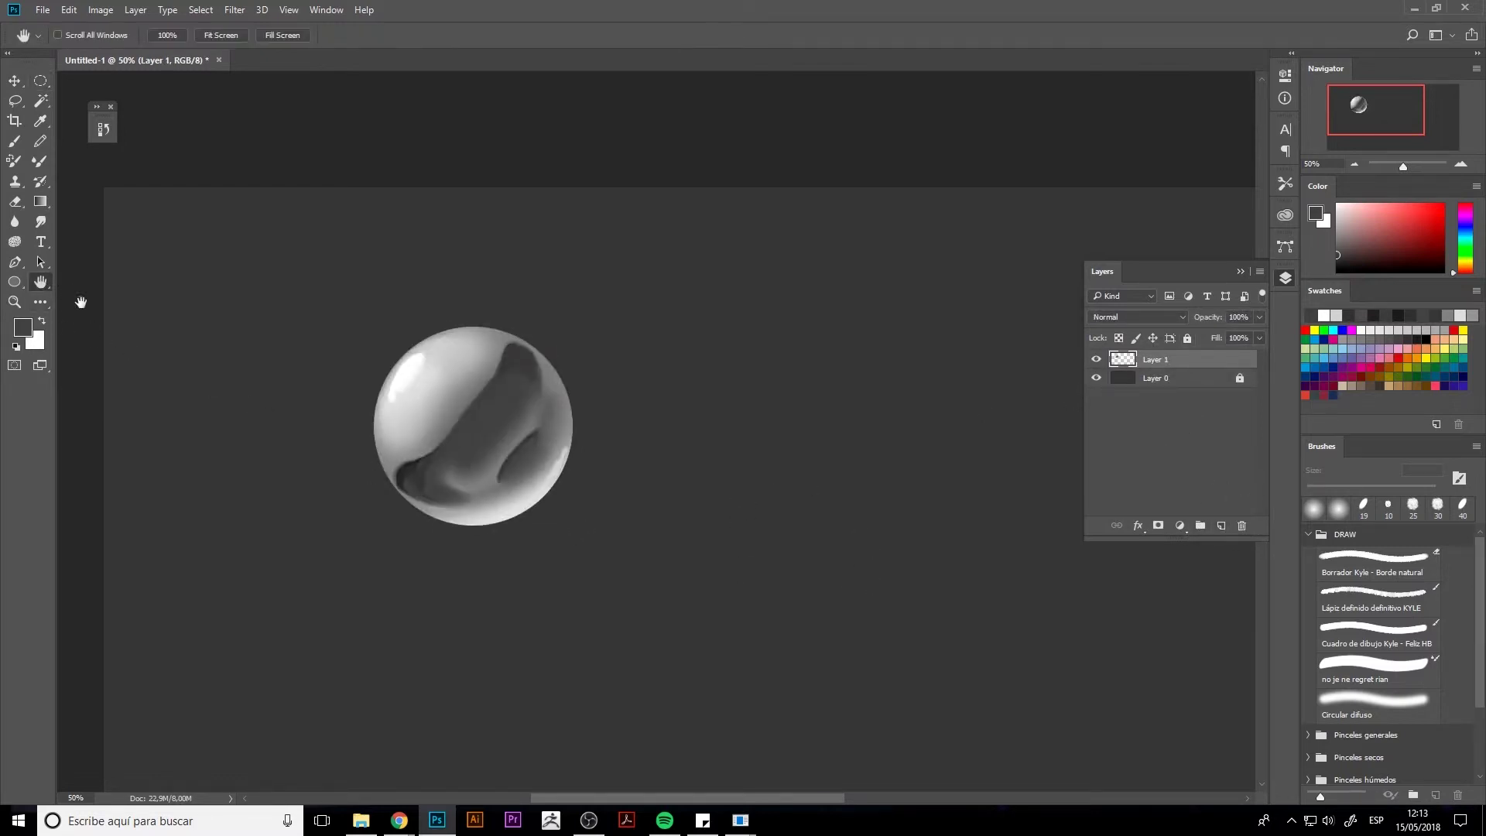
{"action": "double_click", "coordinate": [42, 283]}
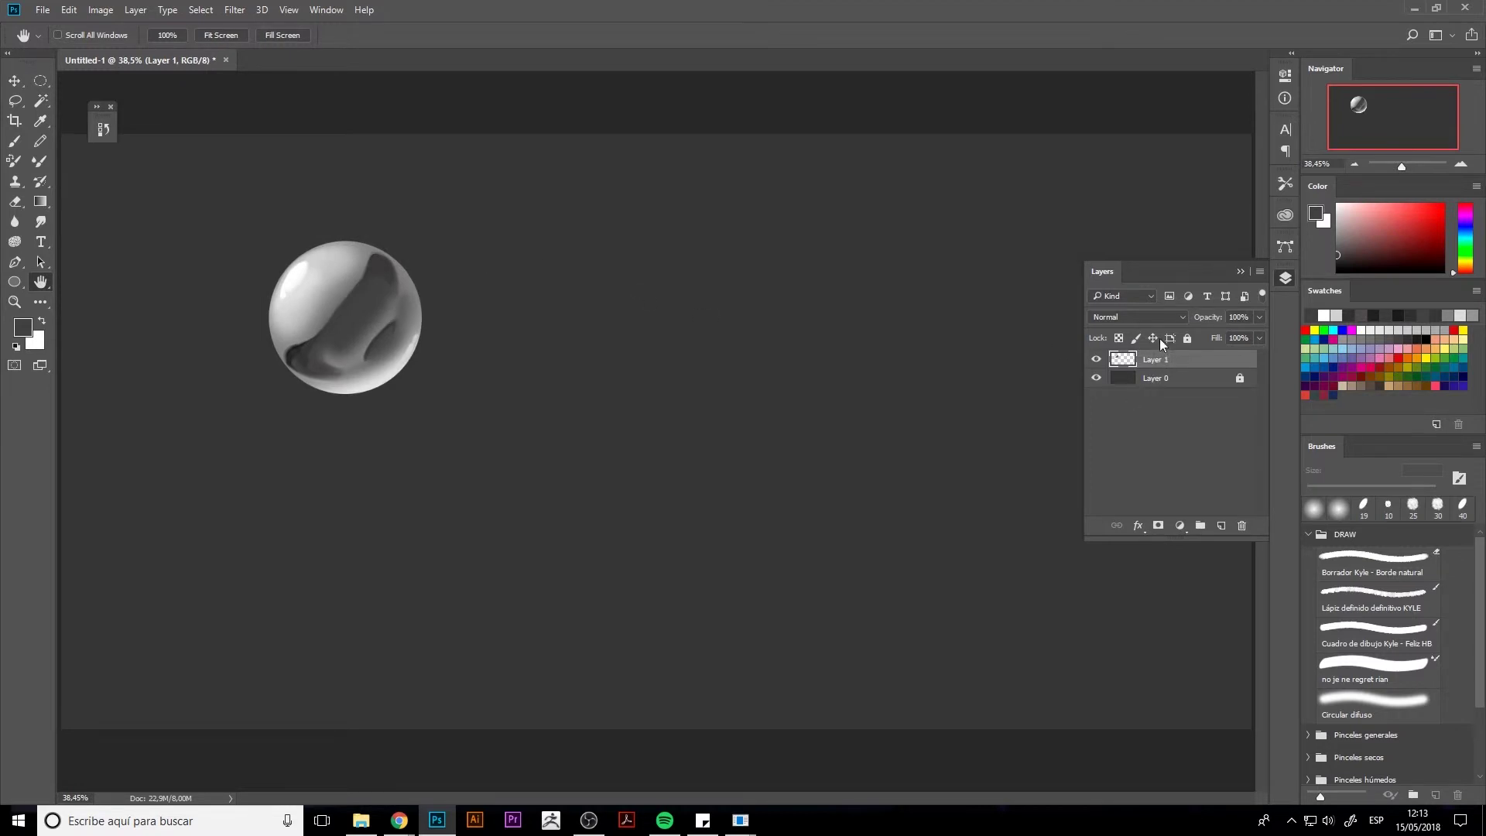
{"action": "left_click", "coordinate": [1147, 317]}
{"action": "left_click", "coordinate": [1132, 331]}
{"action": "left_click", "coordinate": [1222, 526]}
{"action": "double_click", "coordinate": [1155, 360]}
{"action": "type", "text": "MULTIPLY"}
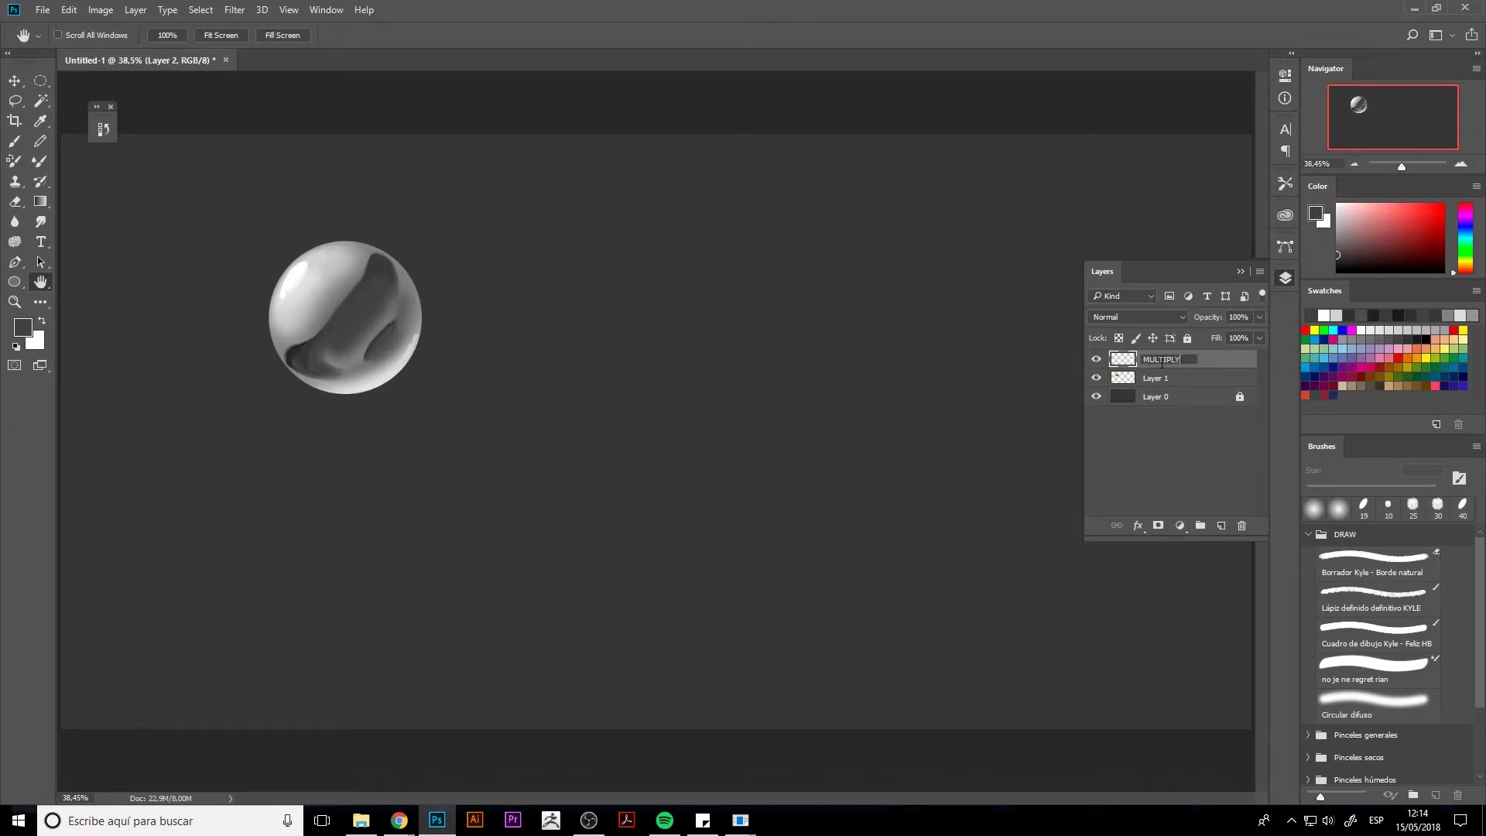
{"action": "key", "text": "Return"}
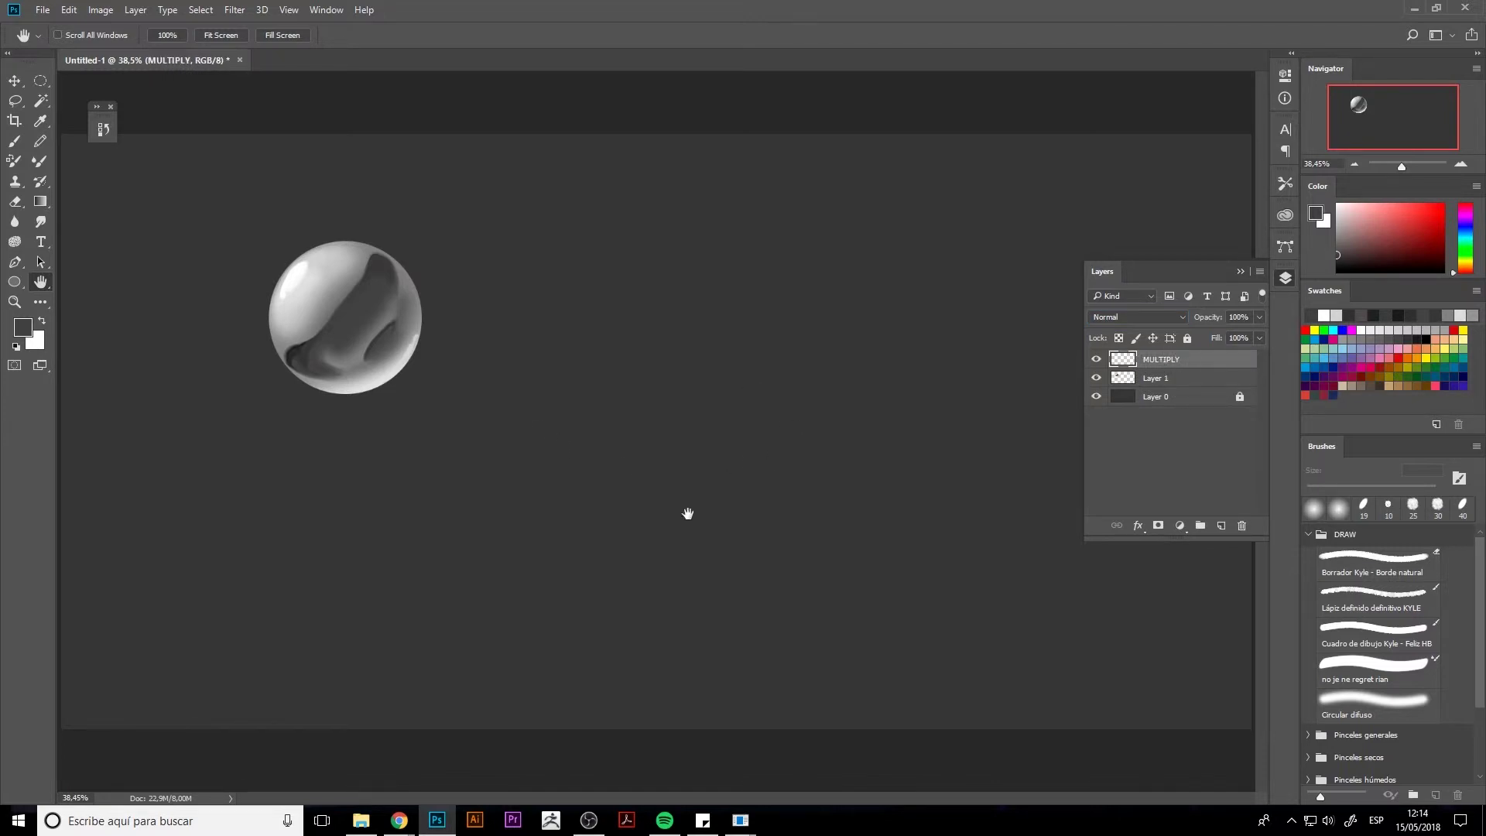
Step: Load the sphere's outline as a selection and paint dark grey shading over its lower part on the MULTIPLY layer with Circular difuso at 200 px
{"action": "left_click", "coordinate": [1154, 378]}
{"action": "left_click", "coordinate": [1128, 379], "text": "ctrl"}
{"action": "left_click", "coordinate": [1155, 361]}
{"action": "key", "text": "b"}
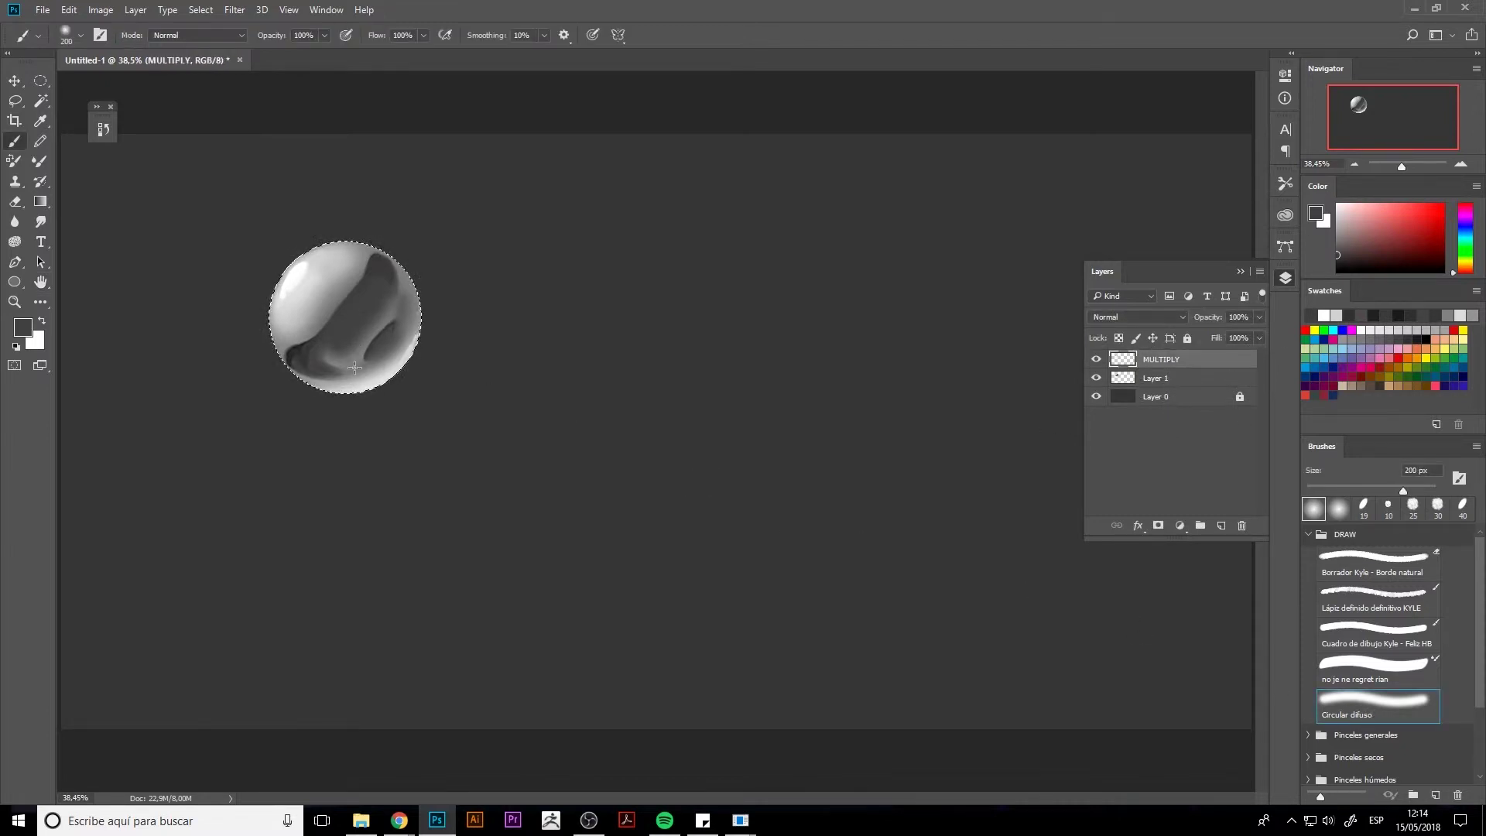
{"action": "key", "text": "bracketleft"}
{"action": "key", "text": "bracketleft"}
{"action": "key", "text": "bracketleft"}
{"action": "key", "text": "bracketleft"}
{"action": "key", "text": "bracketleft"}
{"action": "key", "text": "bracketleft"}
{"action": "key", "text": "bracketleft"}
{"action": "key", "text": "bracketleft"}
{"action": "key", "text": "bracketleft"}
{"action": "key", "text": "bracketleft"}
{"action": "key", "text": "bracketleft"}
{"action": "key", "text": "bracketleft"}
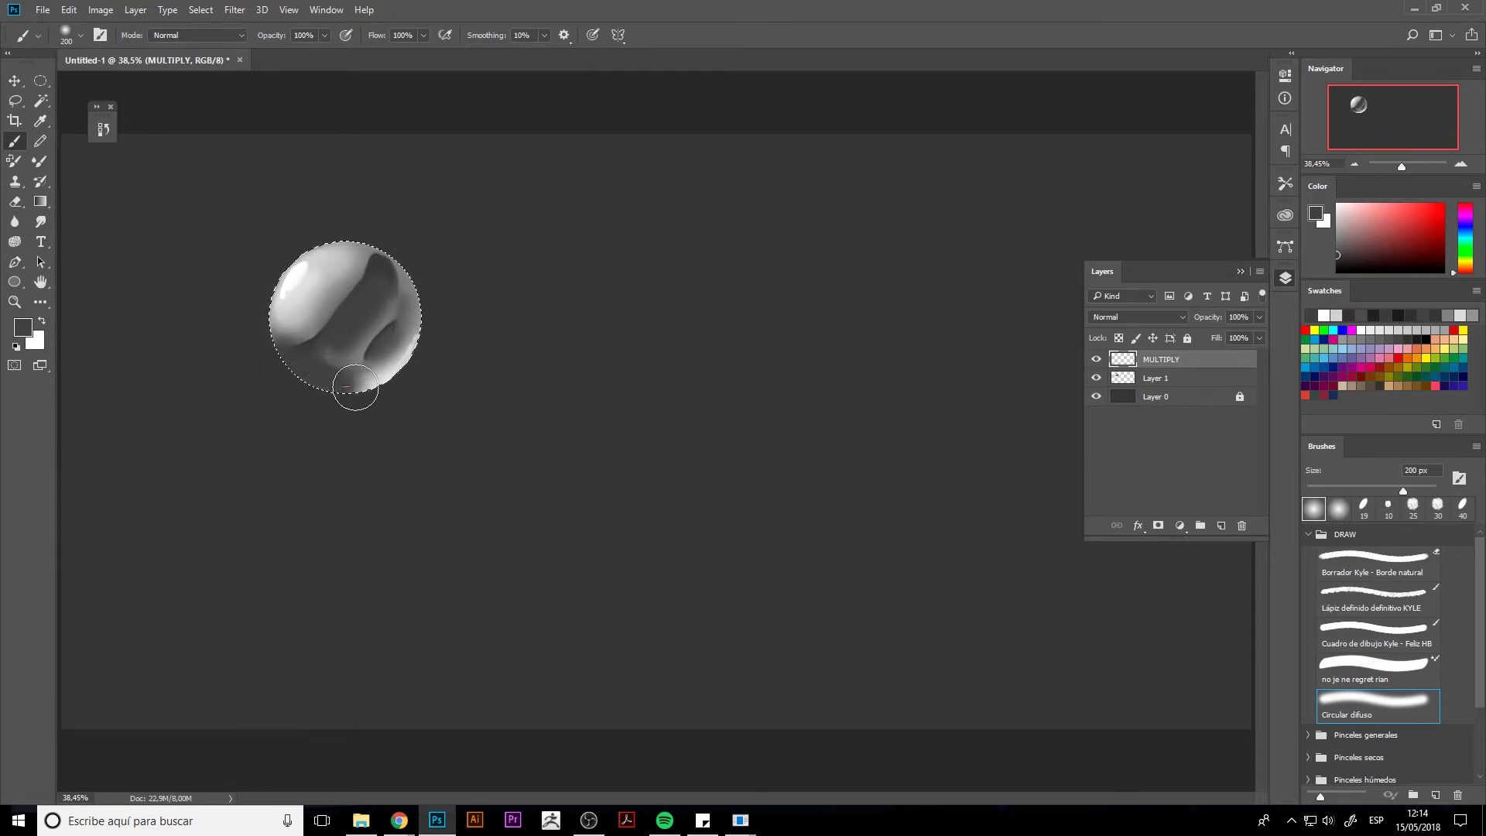
Step: Set the MULTIPLY layer's blend mode to Multiply and rework its shading, erasing at 400 px and repainting the sphere's lower right at 200 px
{"action": "left_click", "coordinate": [1137, 317]}
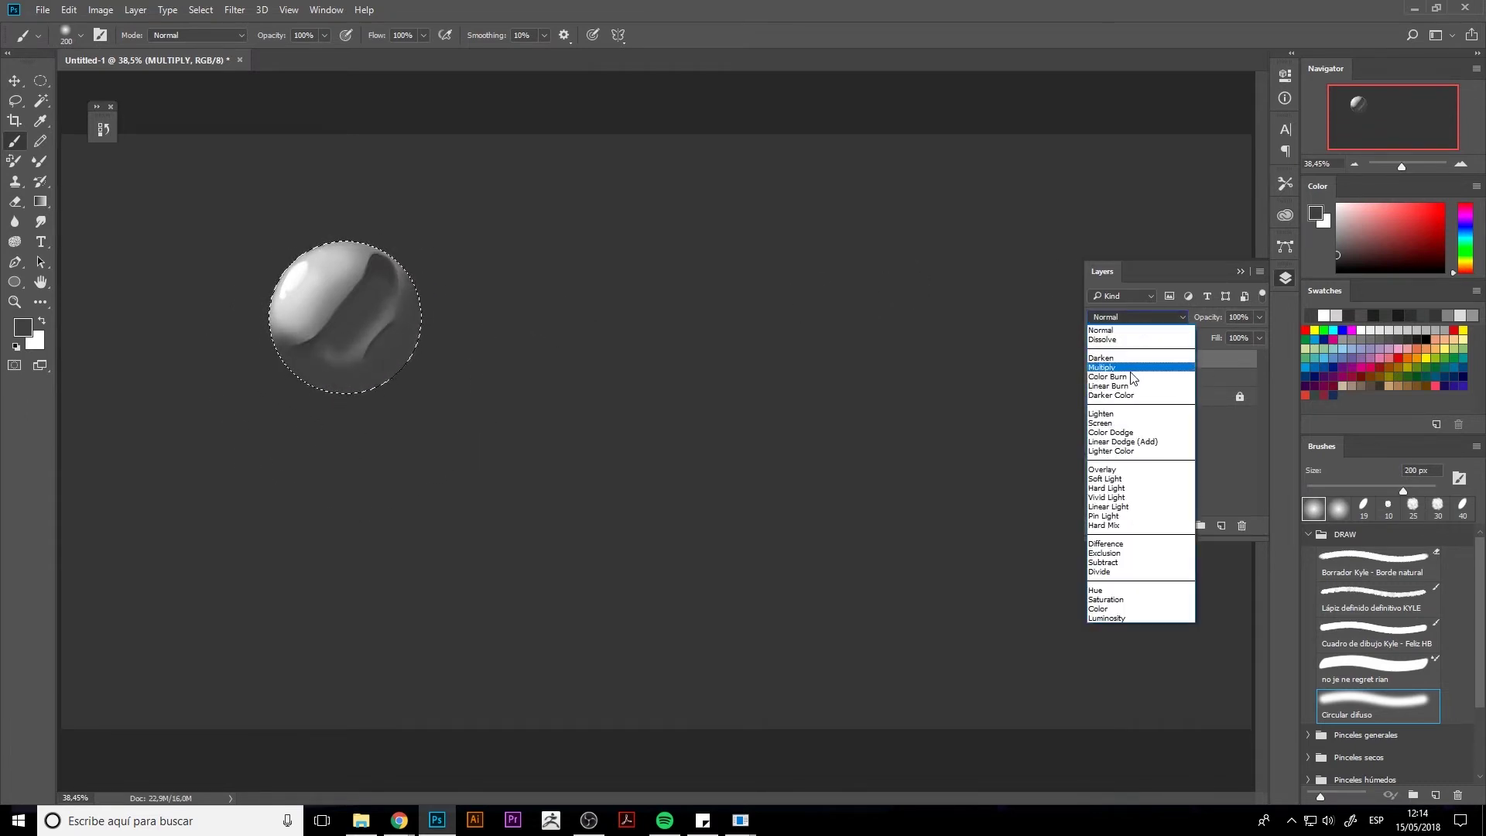
{"action": "left_click", "coordinate": [1130, 370]}
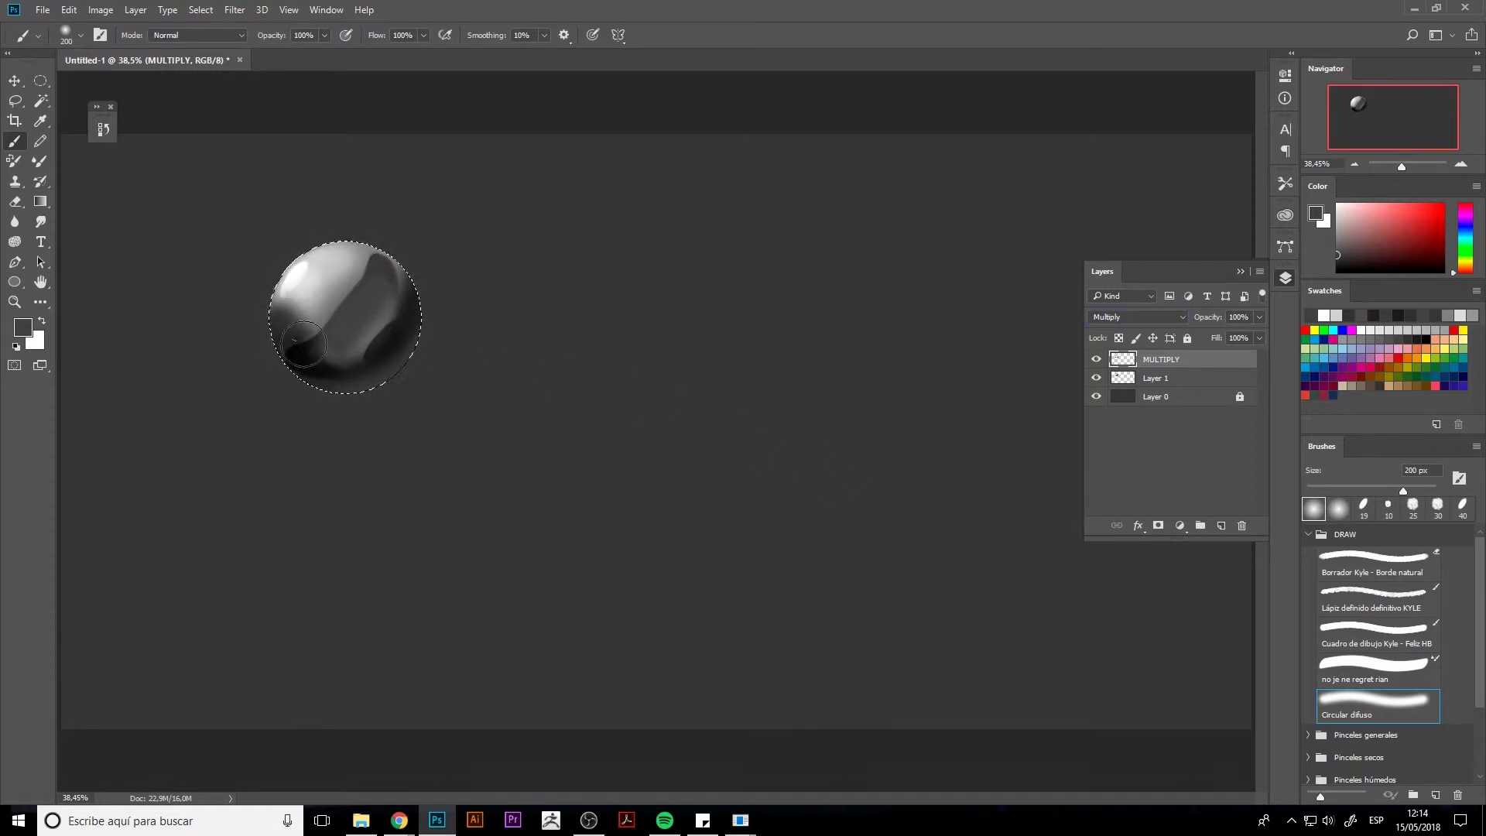
{"action": "key", "text": "e"}
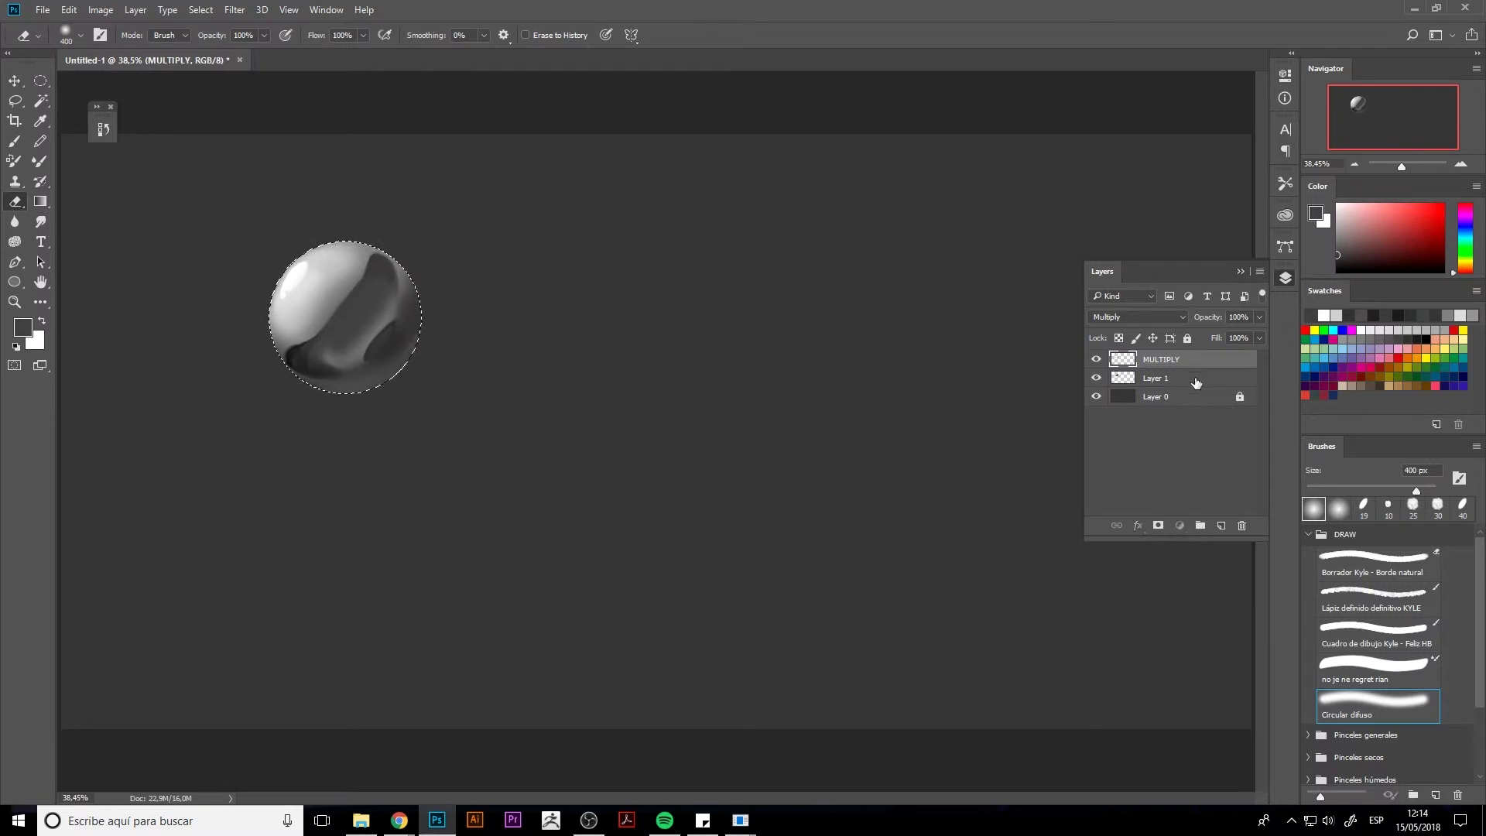
{"action": "key", "text": "b"}
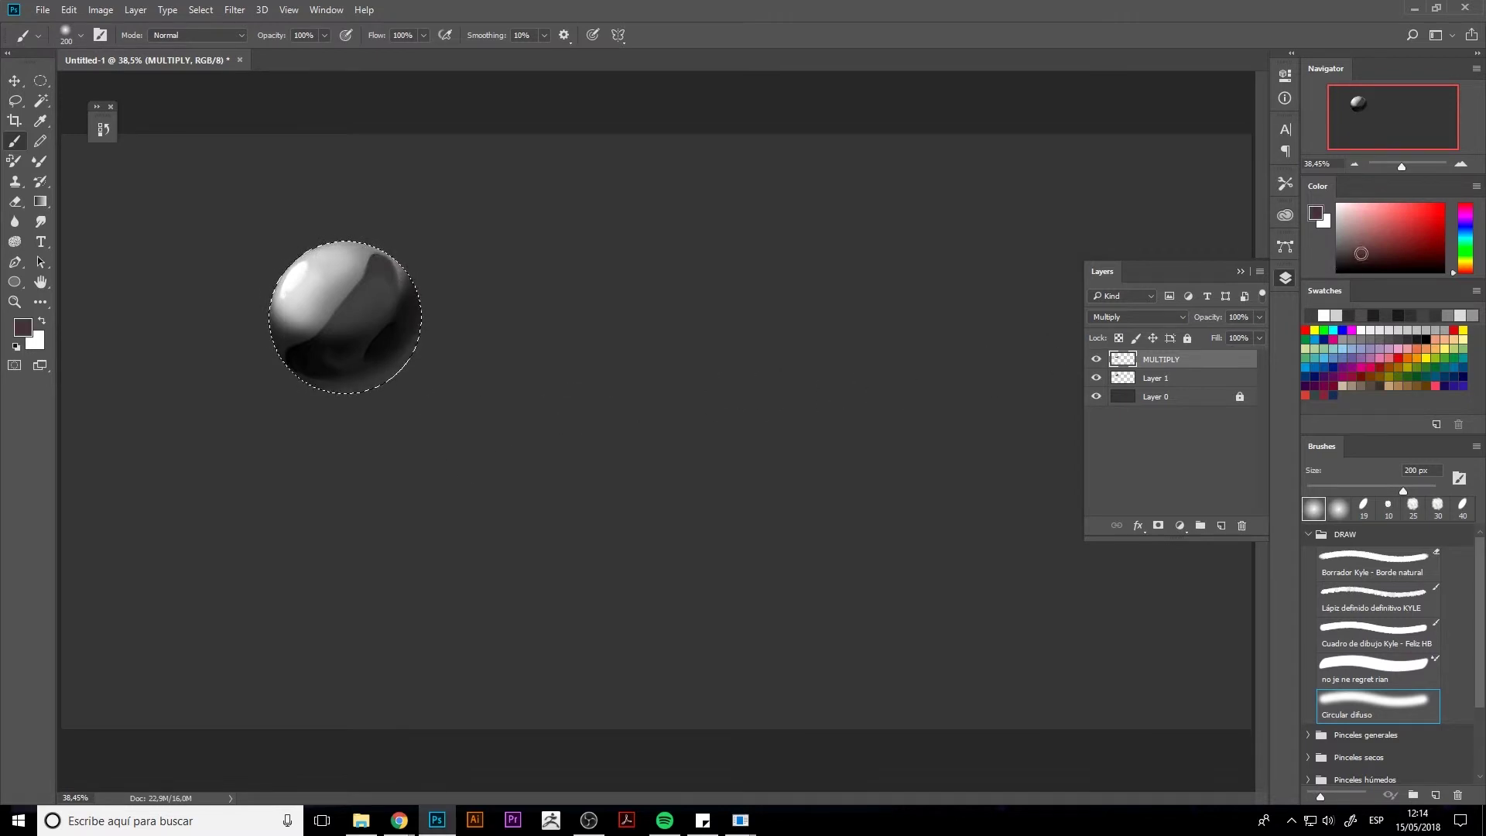
Step: Clear the selection, duplicate Layer 1 and place the copied sphere beside the original, level with it
{"action": "key", "text": "d"}
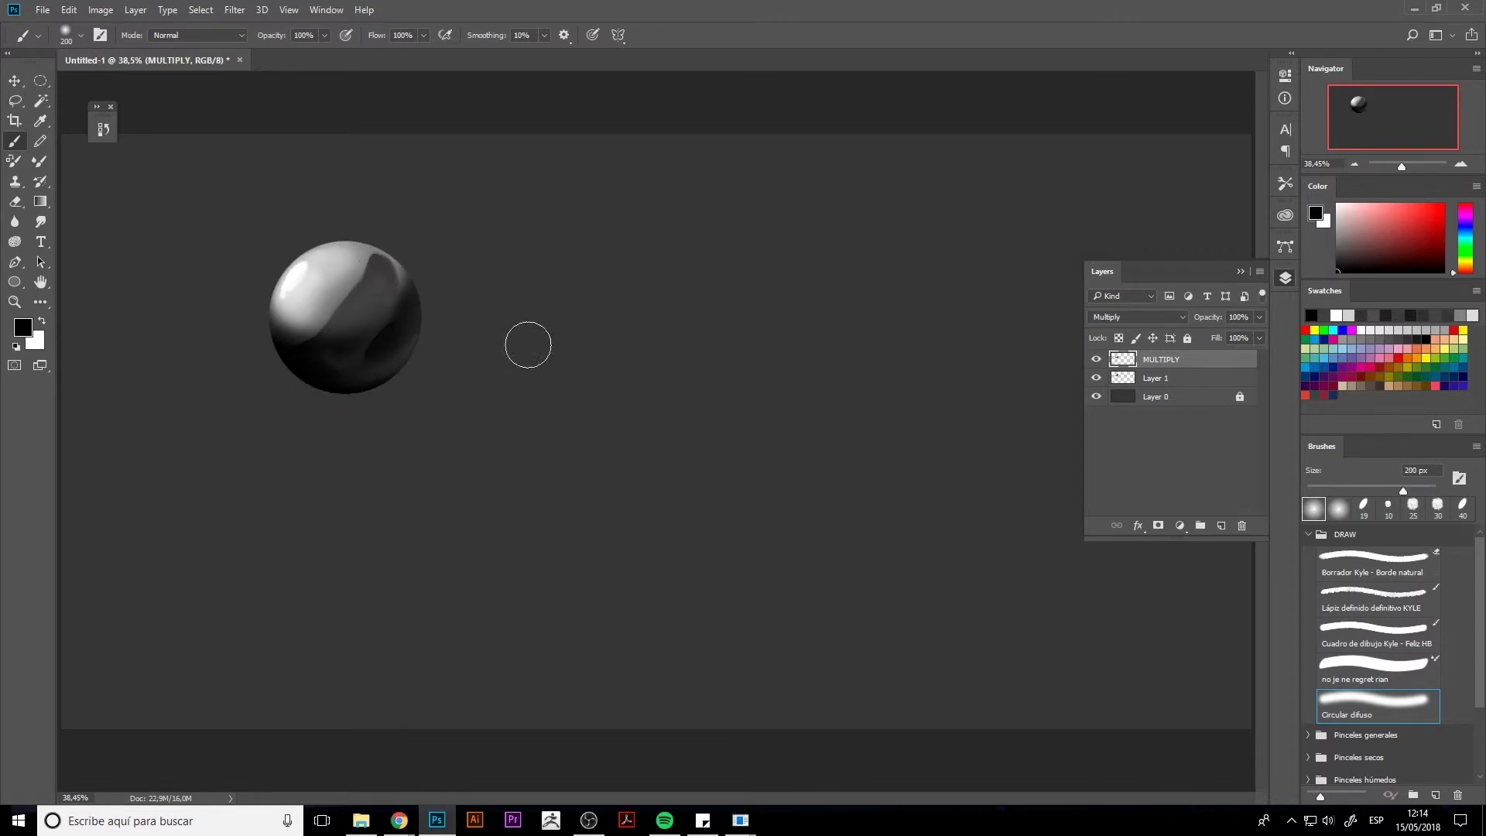
{"action": "left_click", "coordinate": [1151, 378]}
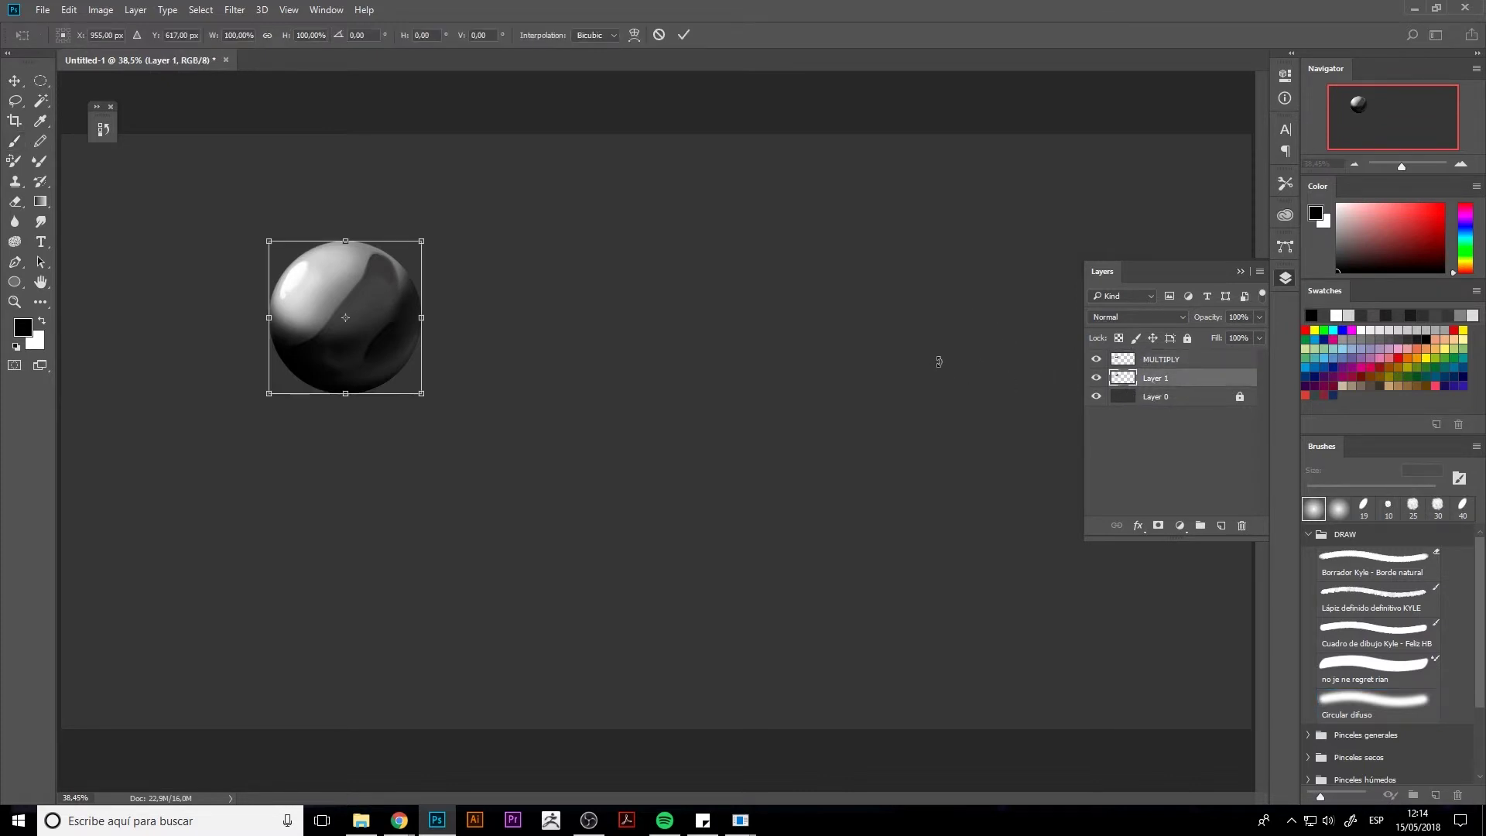
{"action": "key", "text": "ctrl+j"}
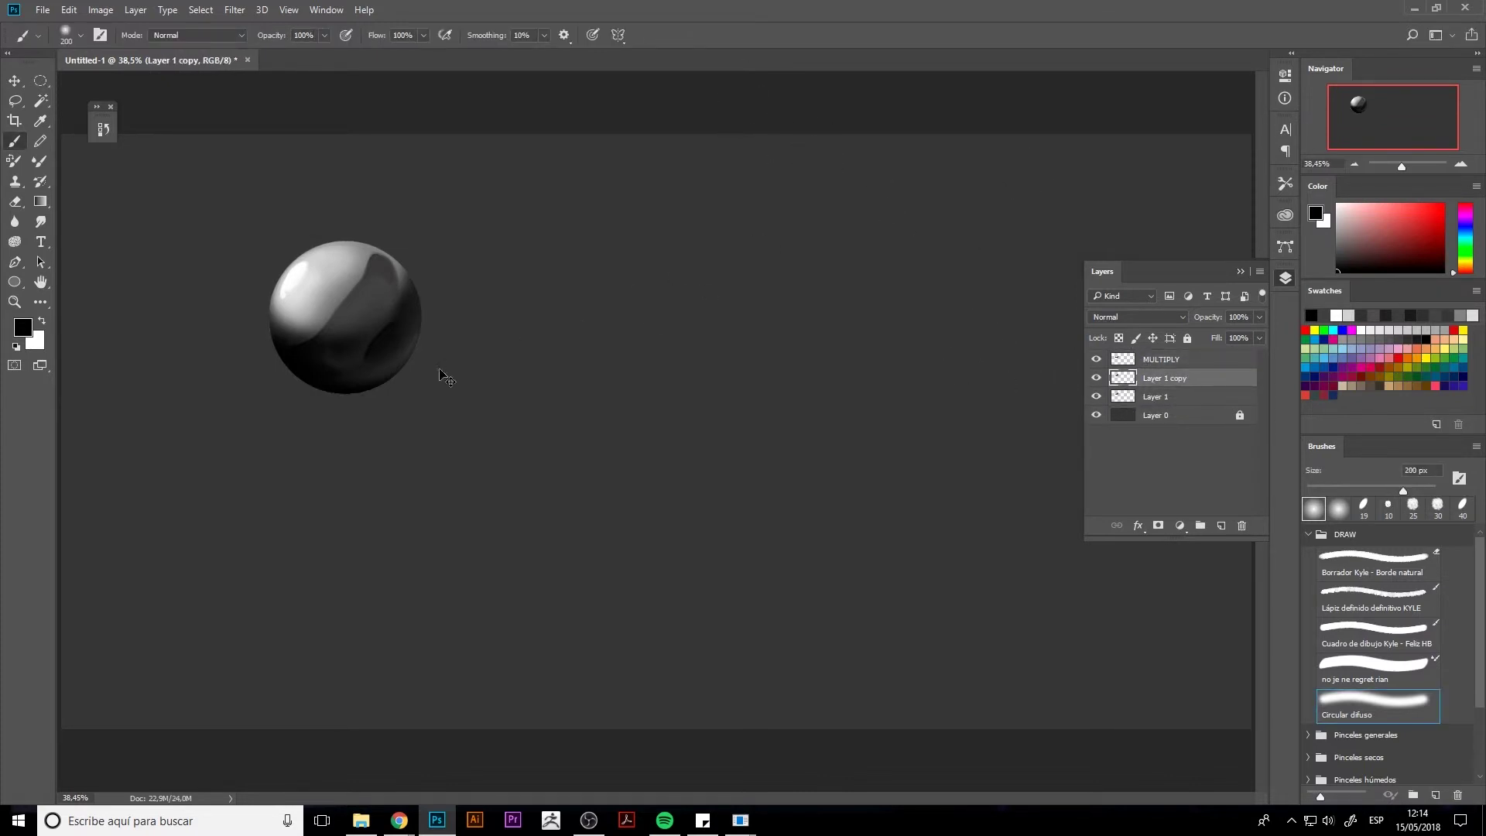
{"action": "key", "text": "ctrl+t"}
{"action": "left_click_drag", "start_coordinate": [364, 284], "coordinate": [557, 285]}
{"action": "key", "text": "Return"}
{"action": "key", "text": "b"}
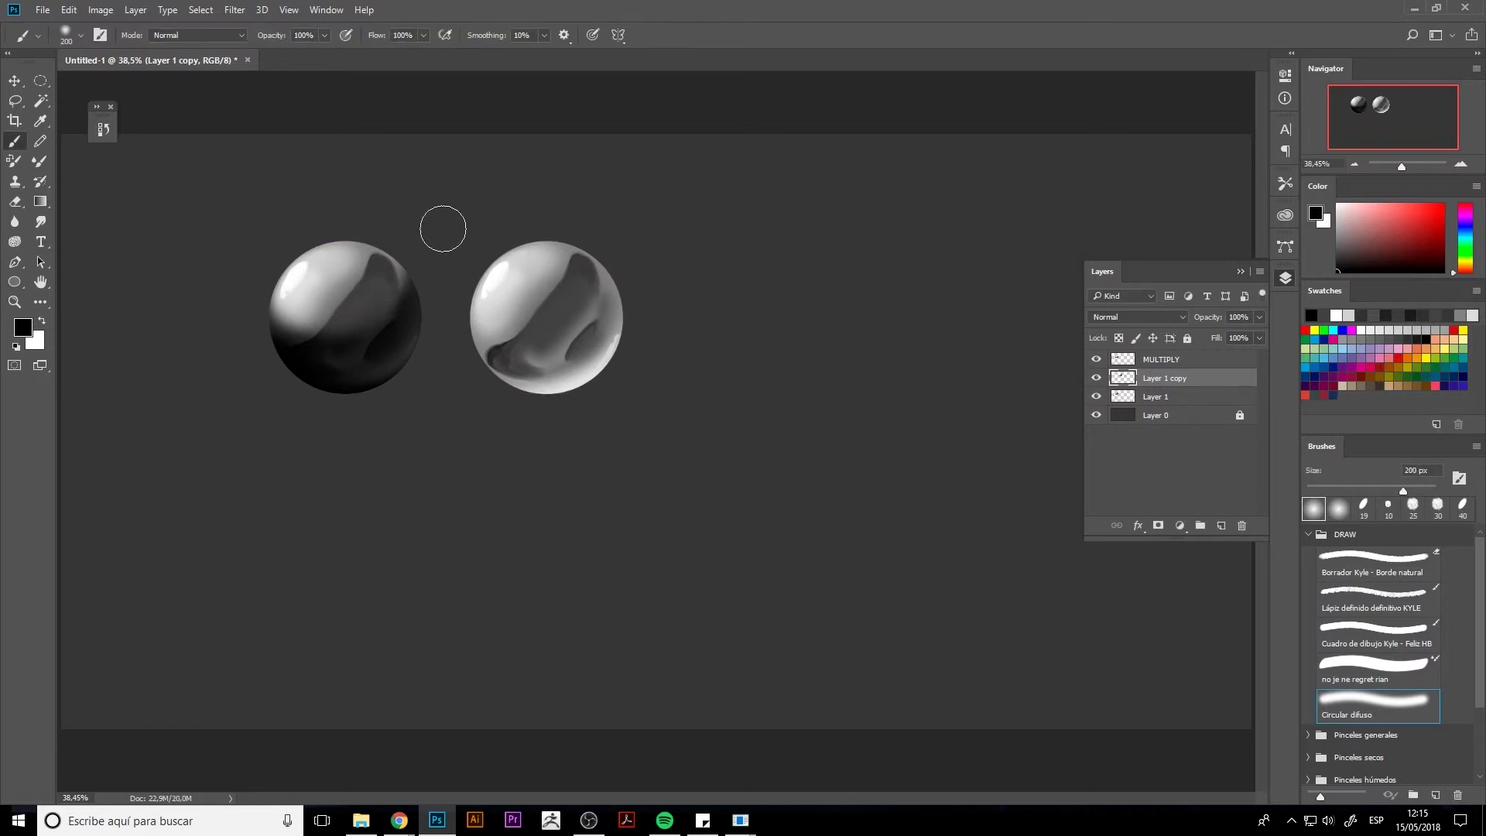
{"action": "left_click", "coordinate": [1136, 316]}
{"action": "left_click", "coordinate": [1118, 449]}
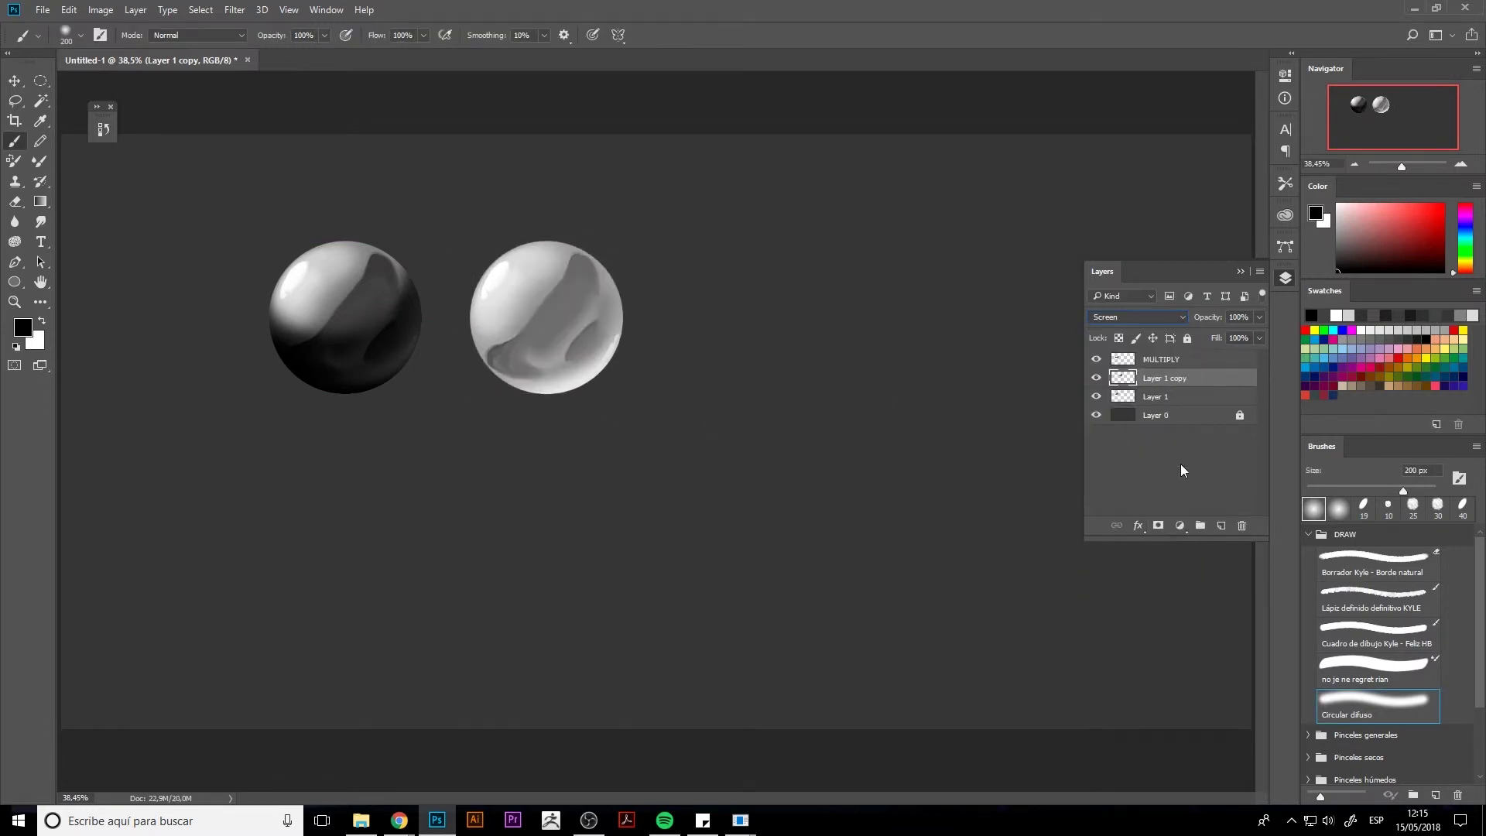
{"action": "key", "text": "ctrl+z"}
Step: Merge the copied sphere with the original sphere's layer and add a new layer named screen above it
{"action": "left_click", "coordinate": [1176, 397], "text": "shift"}
{"action": "key", "text": "ctrl+e"}
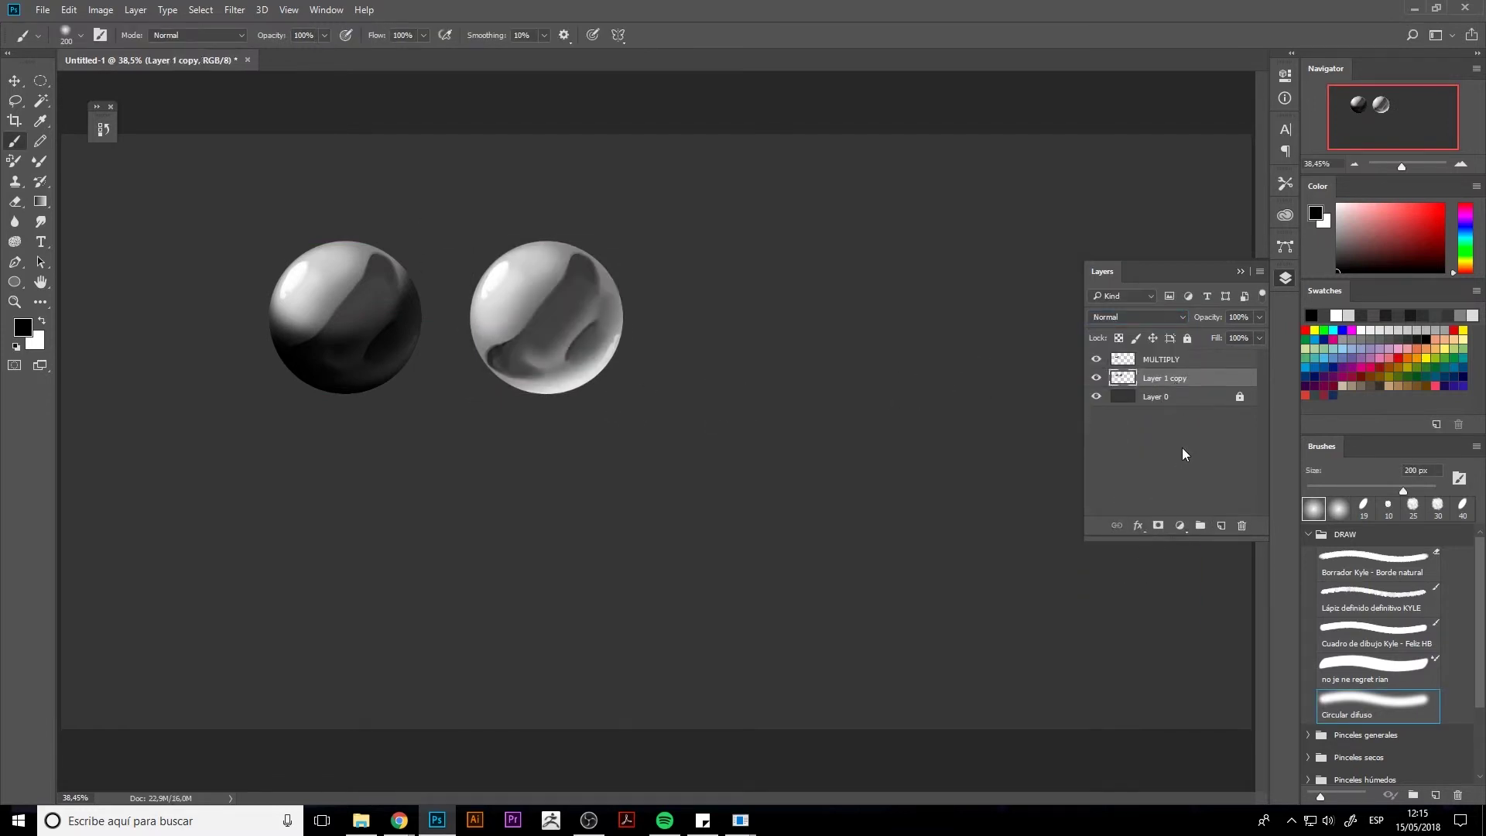
{"action": "left_click", "coordinate": [1222, 526]}
{"action": "type", "text": "screen"}
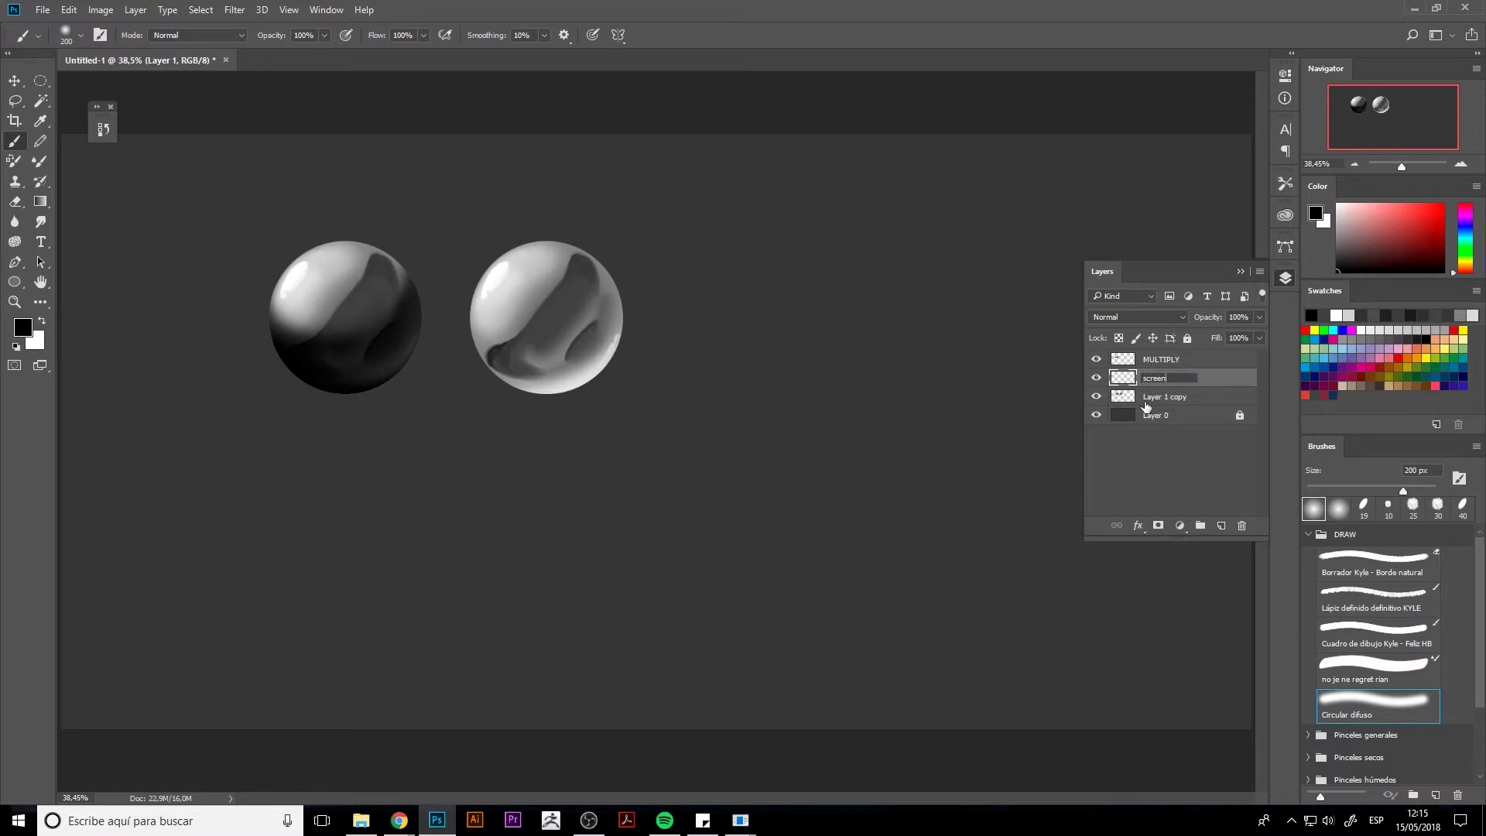
{"action": "key", "text": "Return"}
Step: Load the outlines of both spheres as a selection and set the screen layer's blend mode to Screen
{"action": "left_click", "coordinate": [1126, 397]}
{"action": "left_click", "coordinate": [1136, 401], "text": "ctrl"}
{"action": "left_click", "coordinate": [1157, 377]}
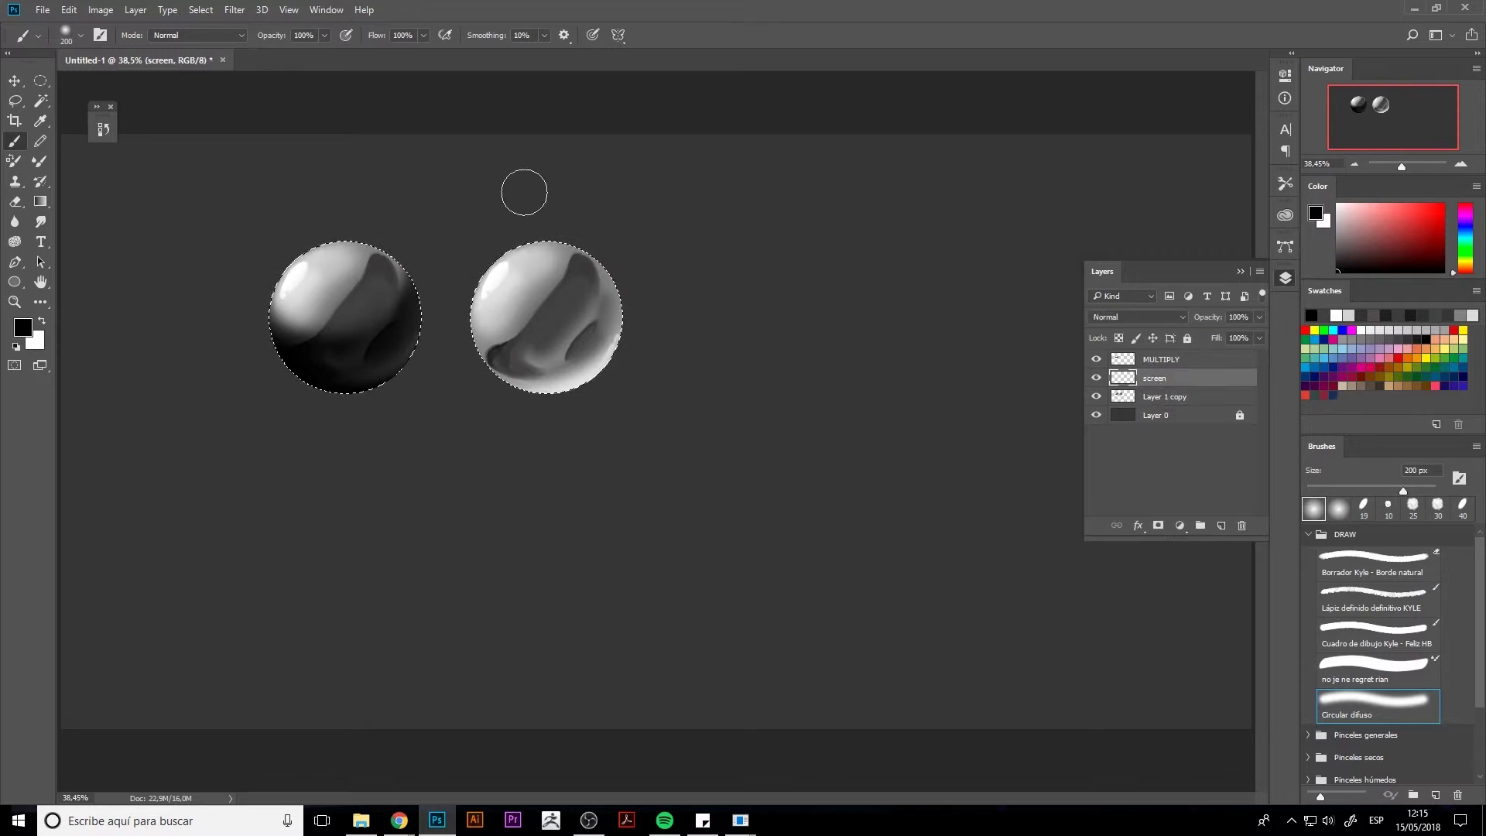
{"action": "left_click", "coordinate": [1136, 316]}
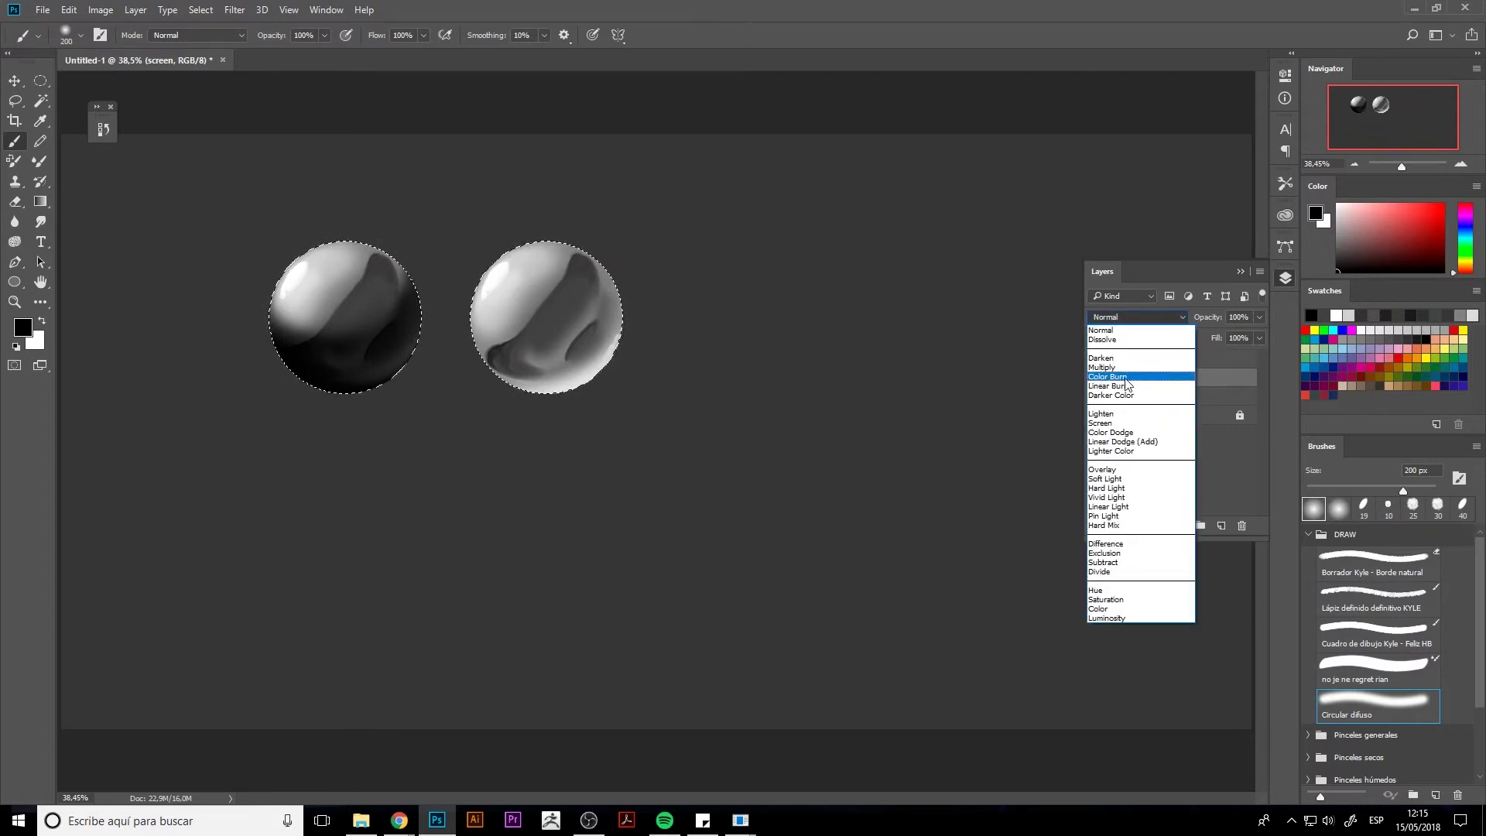
{"action": "left_click", "coordinate": [1114, 407]}
Step: Brush mid-grey over the second sphere on the screen layer with Circular difuso at 400 px
{"action": "left_click", "coordinate": [1338, 241]}
{"action": "mouse_move", "coordinate": [533, 263]}
{"action": "left_mouse_down"}
{"action": "mouse_move", "coordinate": [473, 309]}
{"action": "mouse_move", "coordinate": [518, 318]}
{"action": "mouse_move", "coordinate": [579, 275]}
{"action": "mouse_move", "coordinate": [581, 219]}
{"action": "left_mouse_up"}
{"action": "key", "text": "ctrl+z"}
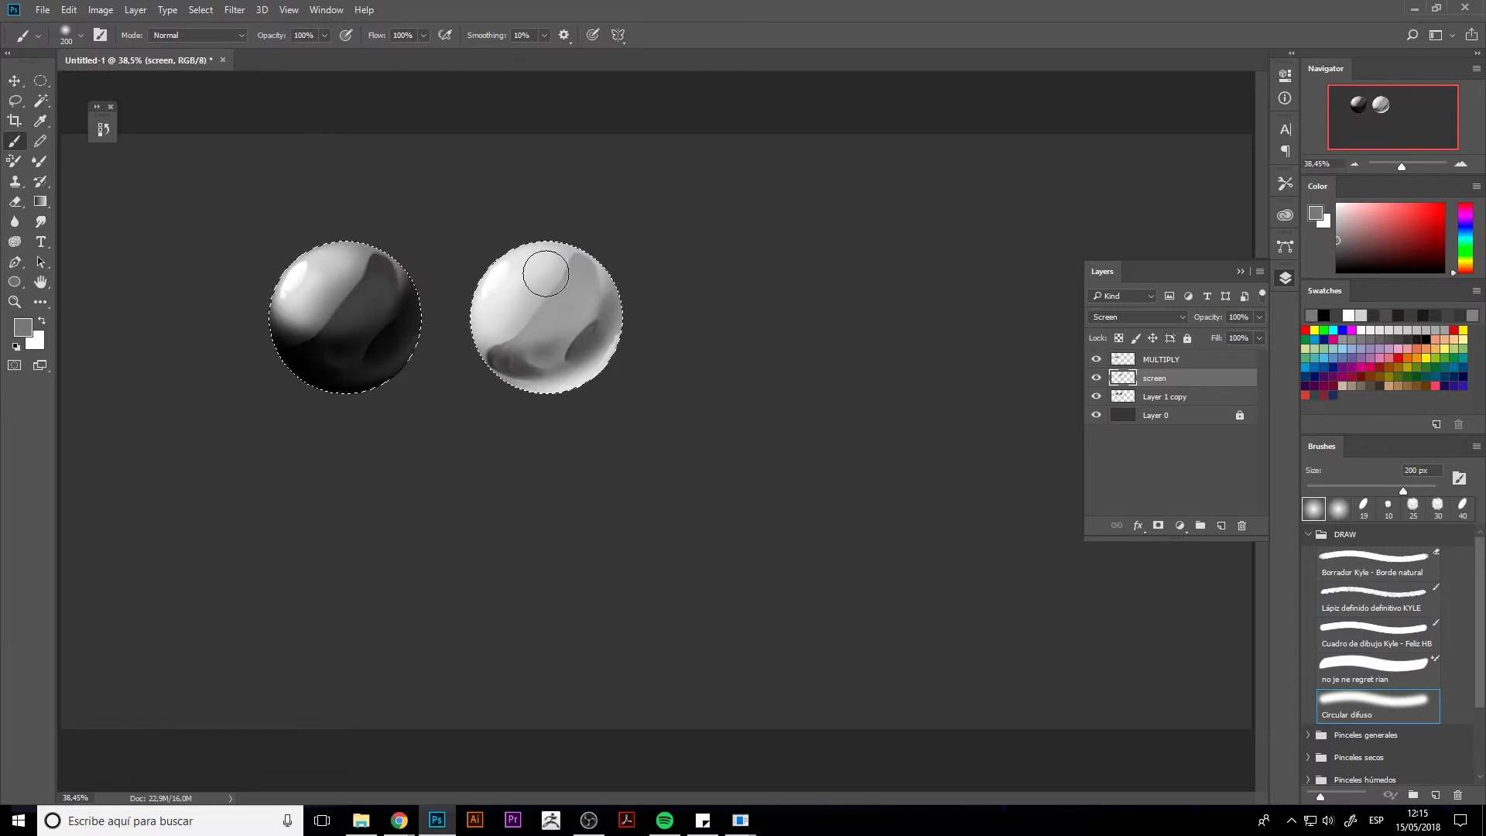
{"action": "key", "text": "bracketright"}
{"action": "key", "text": "bracketright"}
{"action": "key", "text": "bracketright"}
{"action": "left_click_drag", "start_coordinate": [504, 295], "coordinate": [577, 326]}
Step: Paint near-white over the second sphere's upper part and erase the excess from its lower right at 400 px, leaving nothing selected
{"action": "left_click", "coordinate": [1338, 207]}
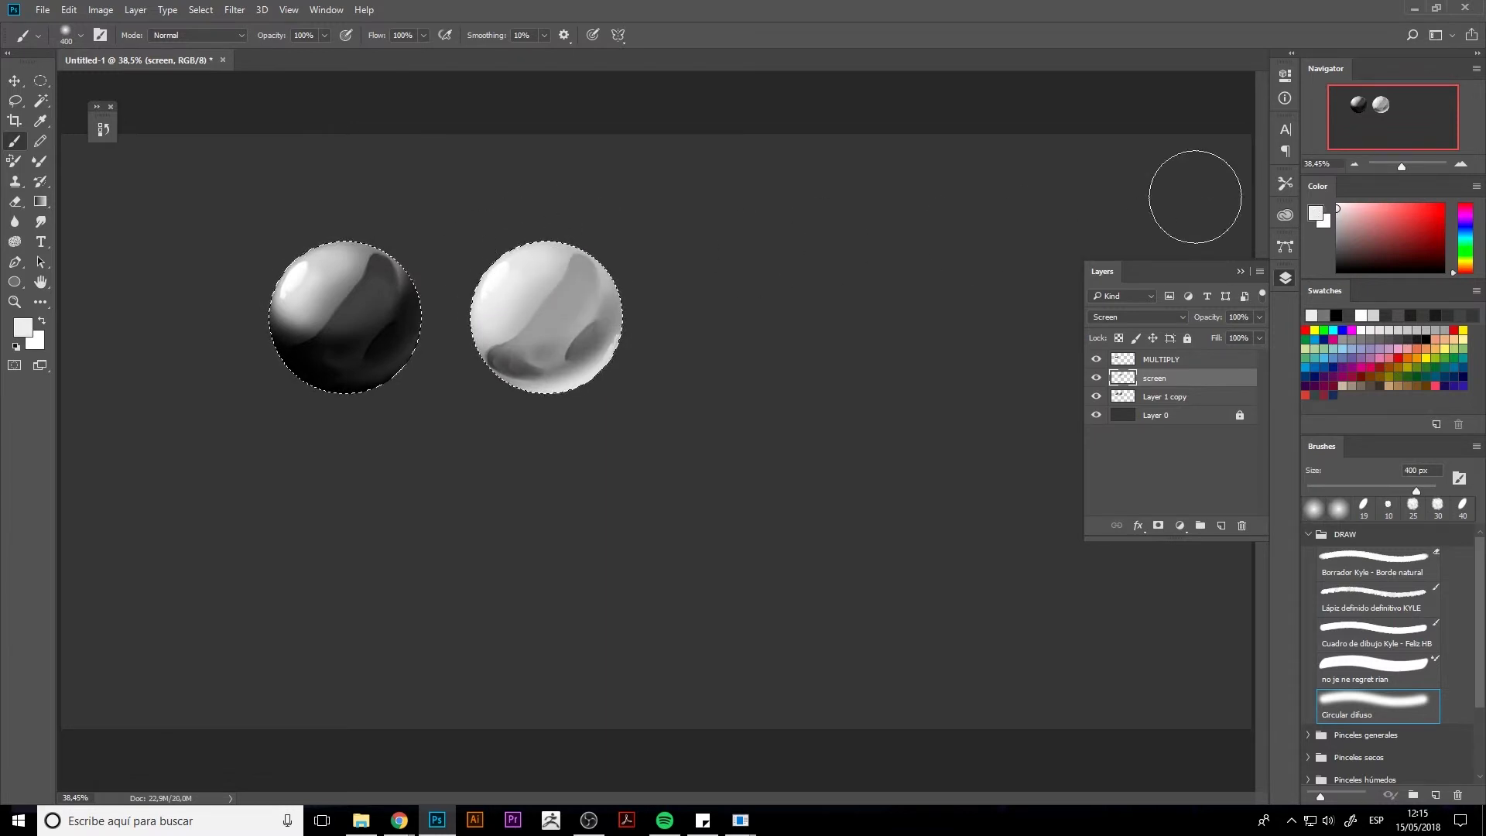
{"action": "mouse_move", "coordinate": [534, 240]}
{"action": "left_mouse_down"}
{"action": "mouse_move", "coordinate": [483, 262]}
{"action": "mouse_move", "coordinate": [506, 283]}
{"action": "mouse_move", "coordinate": [530, 215]}
{"action": "mouse_move", "coordinate": [505, 270]}
{"action": "mouse_move", "coordinate": [574, 256]}
{"action": "left_mouse_up"}
{"action": "key", "text": "e"}
{"action": "mouse_move", "coordinate": [666, 329]}
{"action": "left_mouse_down"}
{"action": "mouse_move", "coordinate": [533, 405]}
{"action": "mouse_move", "coordinate": [654, 274]}
{"action": "mouse_move", "coordinate": [504, 411]}
{"action": "mouse_move", "coordinate": [587, 377]}
{"action": "mouse_move", "coordinate": [550, 387]}
{"action": "left_mouse_up"}
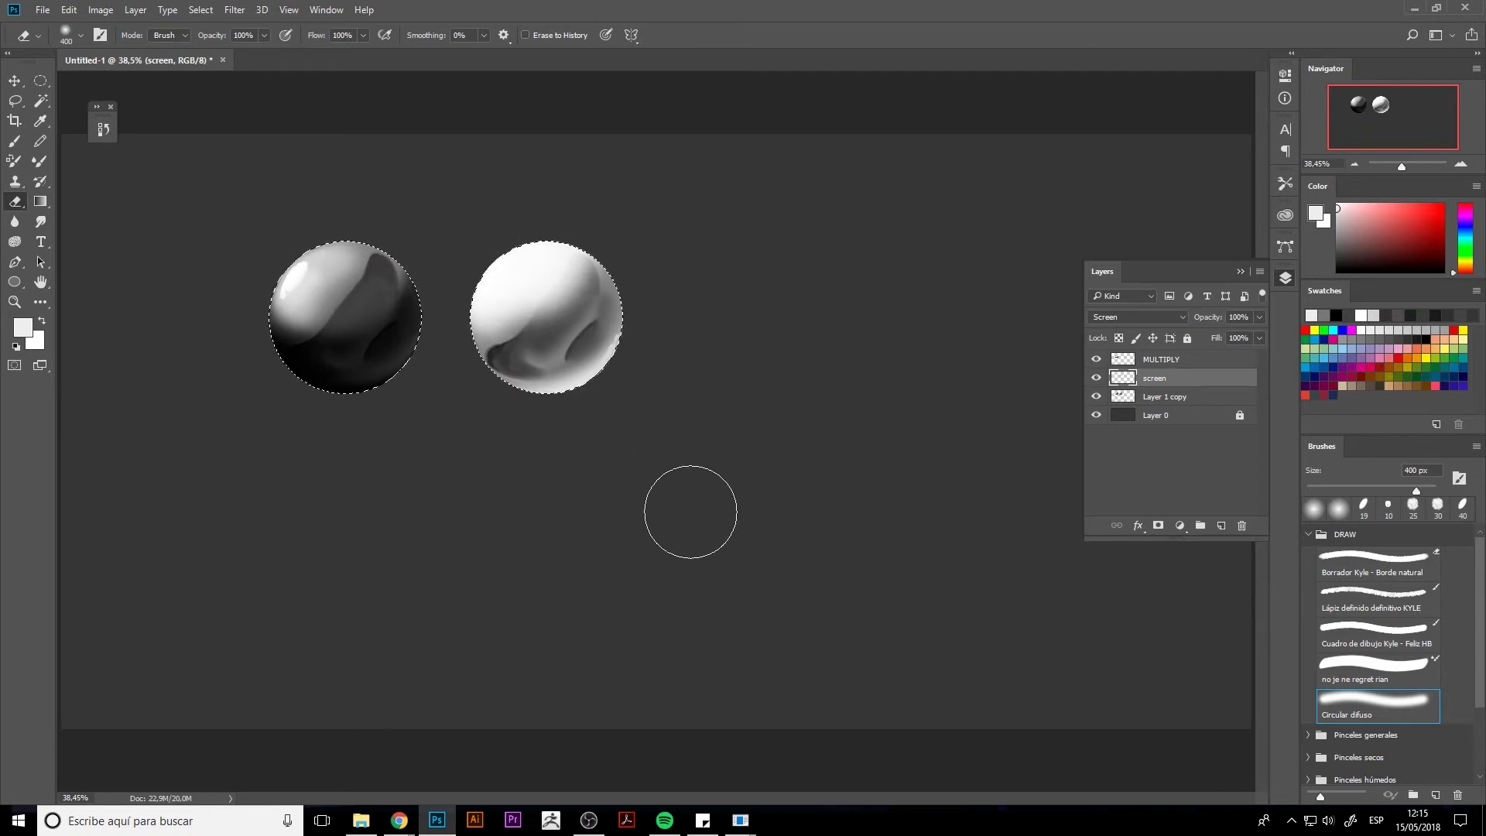
{"action": "key", "text": "ctrl+d"}
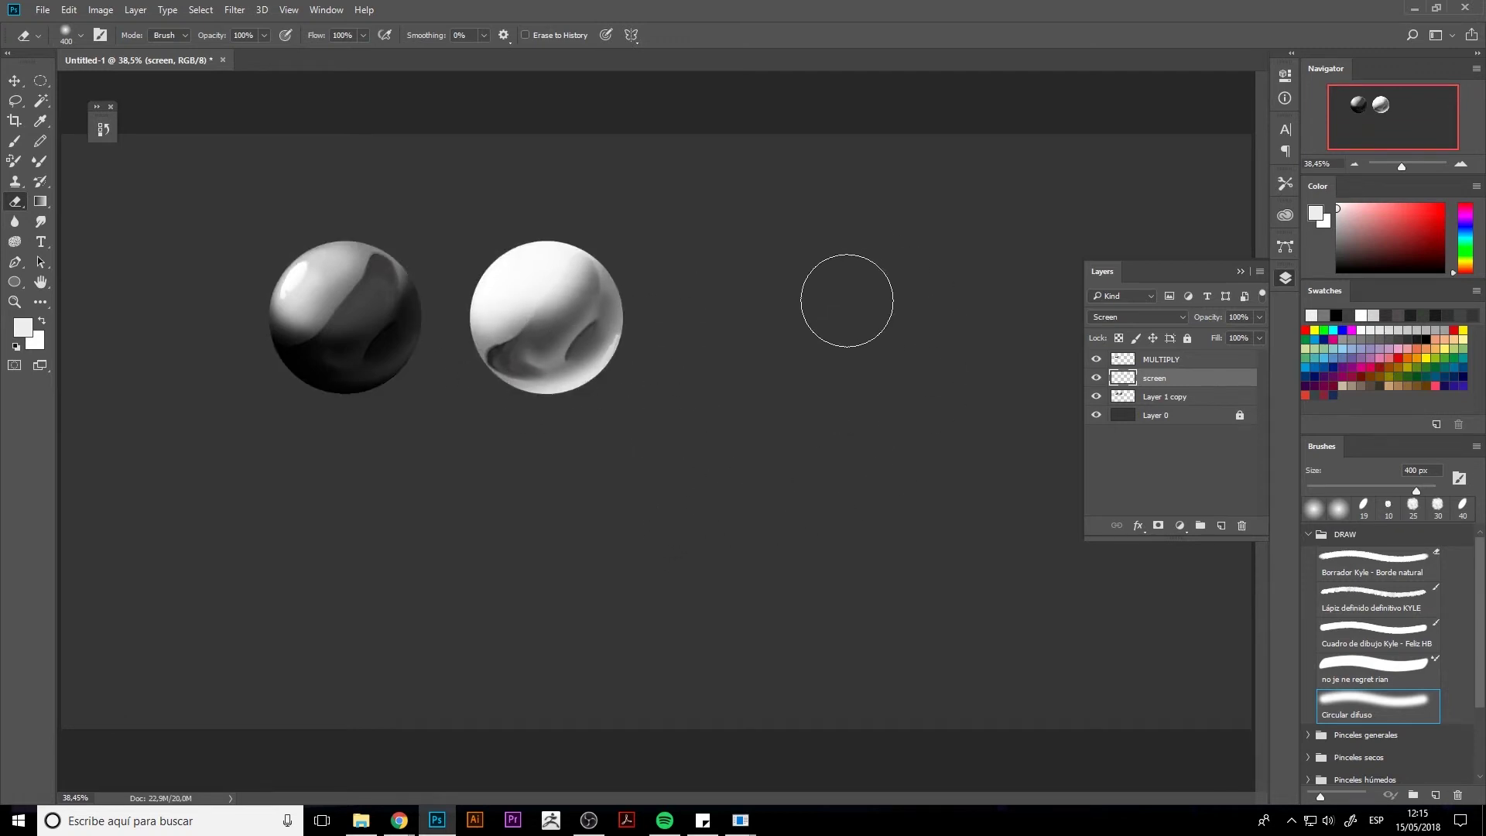
Step: Set the Eraser to Circular difuso at 300 px with pen pressure controlling its size
{"action": "left_click_drag", "start_coordinate": [531, 275], "coordinate": [579, 291]}
{"action": "left_click", "coordinate": [1373, 708]}
{"action": "left_click", "coordinate": [606, 35]}
{"action": "key", "text": "bracketleft"}
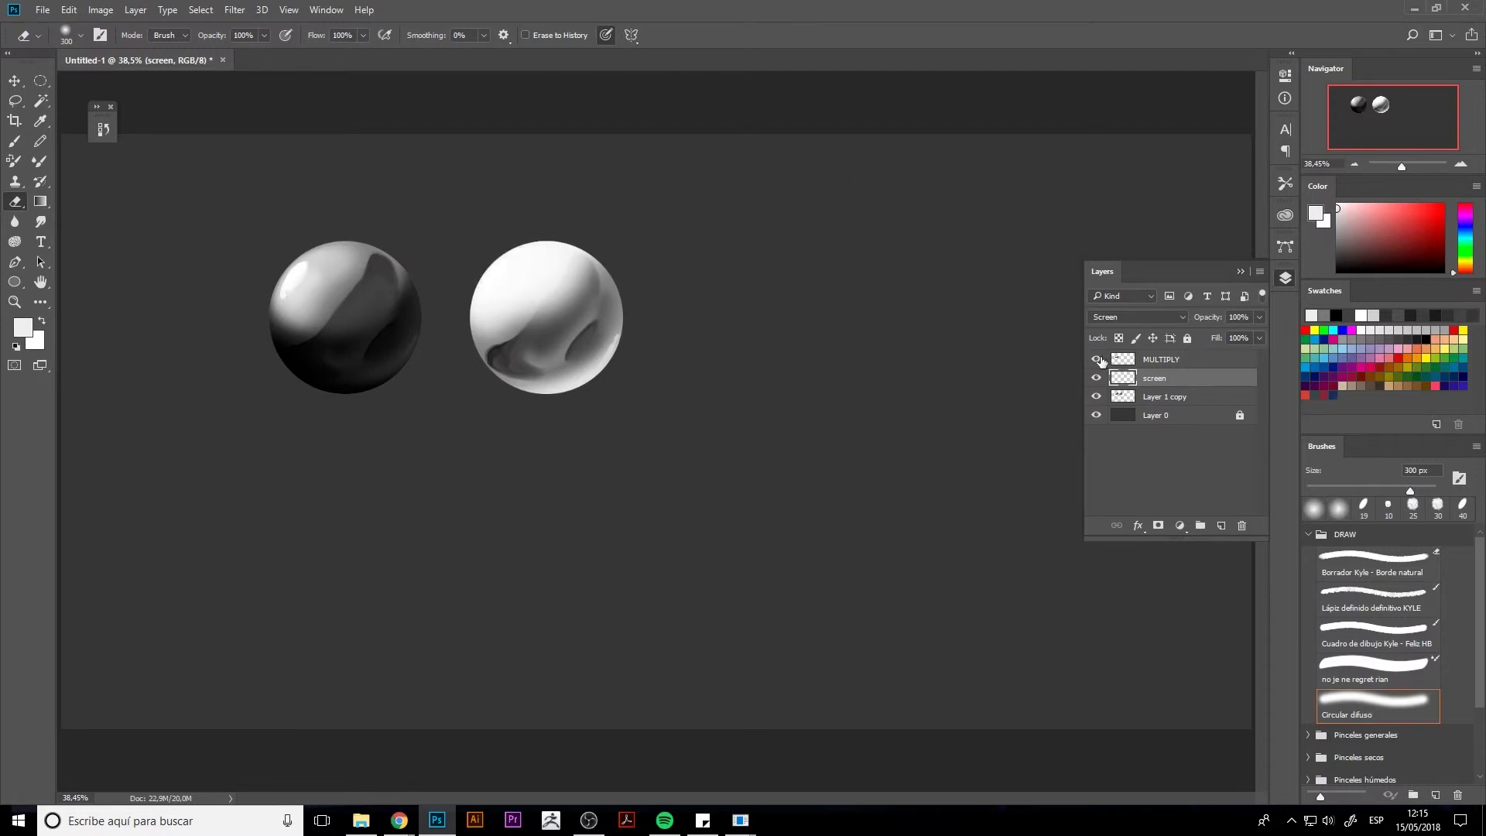
Step: Turn on pressure-controlled brush size and paint a soft near-white glow at the second sphere's upper-left edge at 175 px
{"action": "key", "text": "b"}
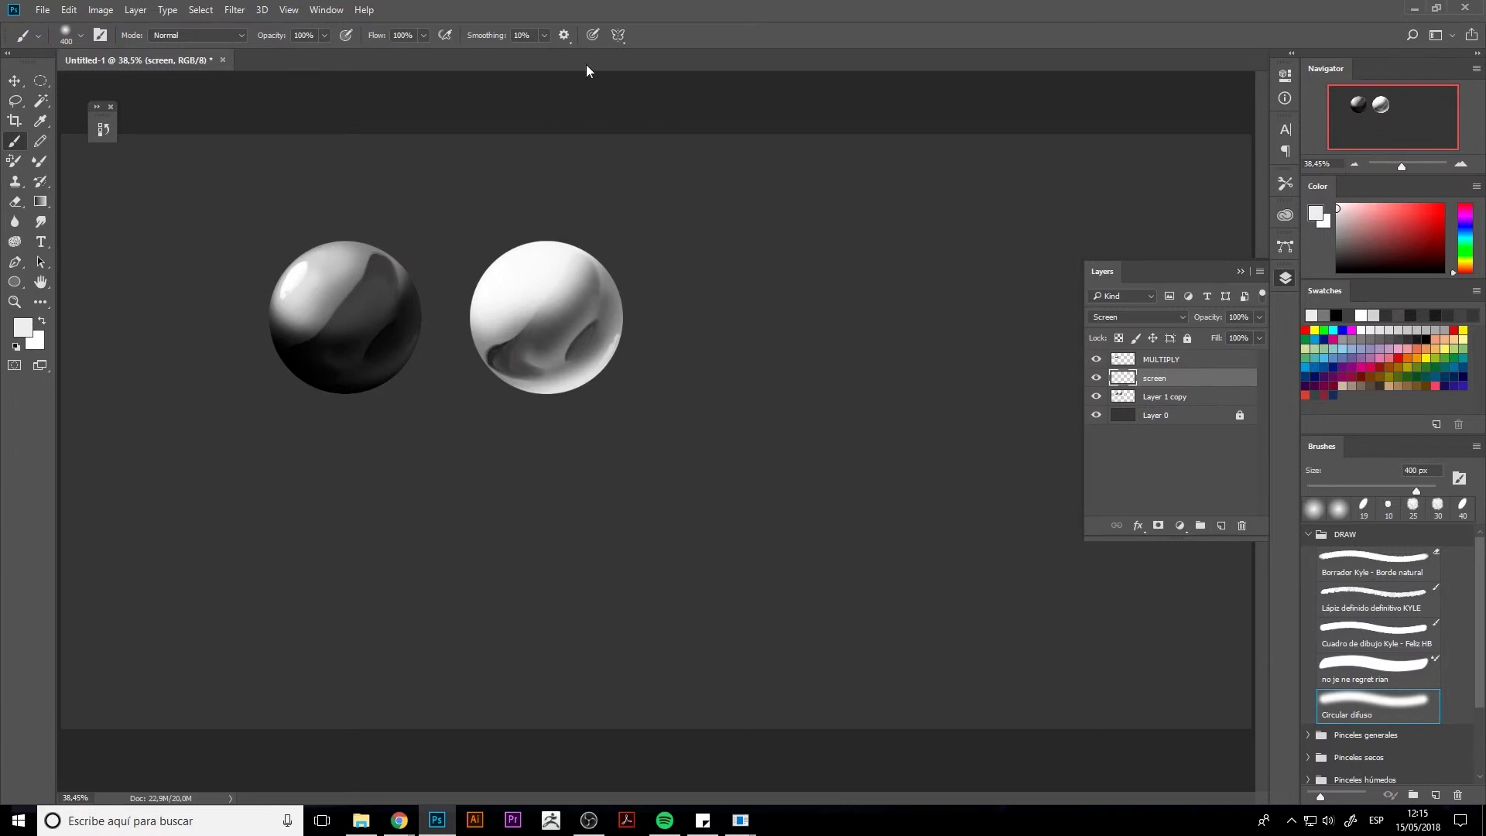
{"action": "left_click", "coordinate": [593, 36]}
{"action": "left_click", "coordinate": [507, 261]}
{"action": "key", "text": "ctrl+z"}
{"action": "key", "text": "bracketleft"}
{"action": "key", "text": "bracketleft"}
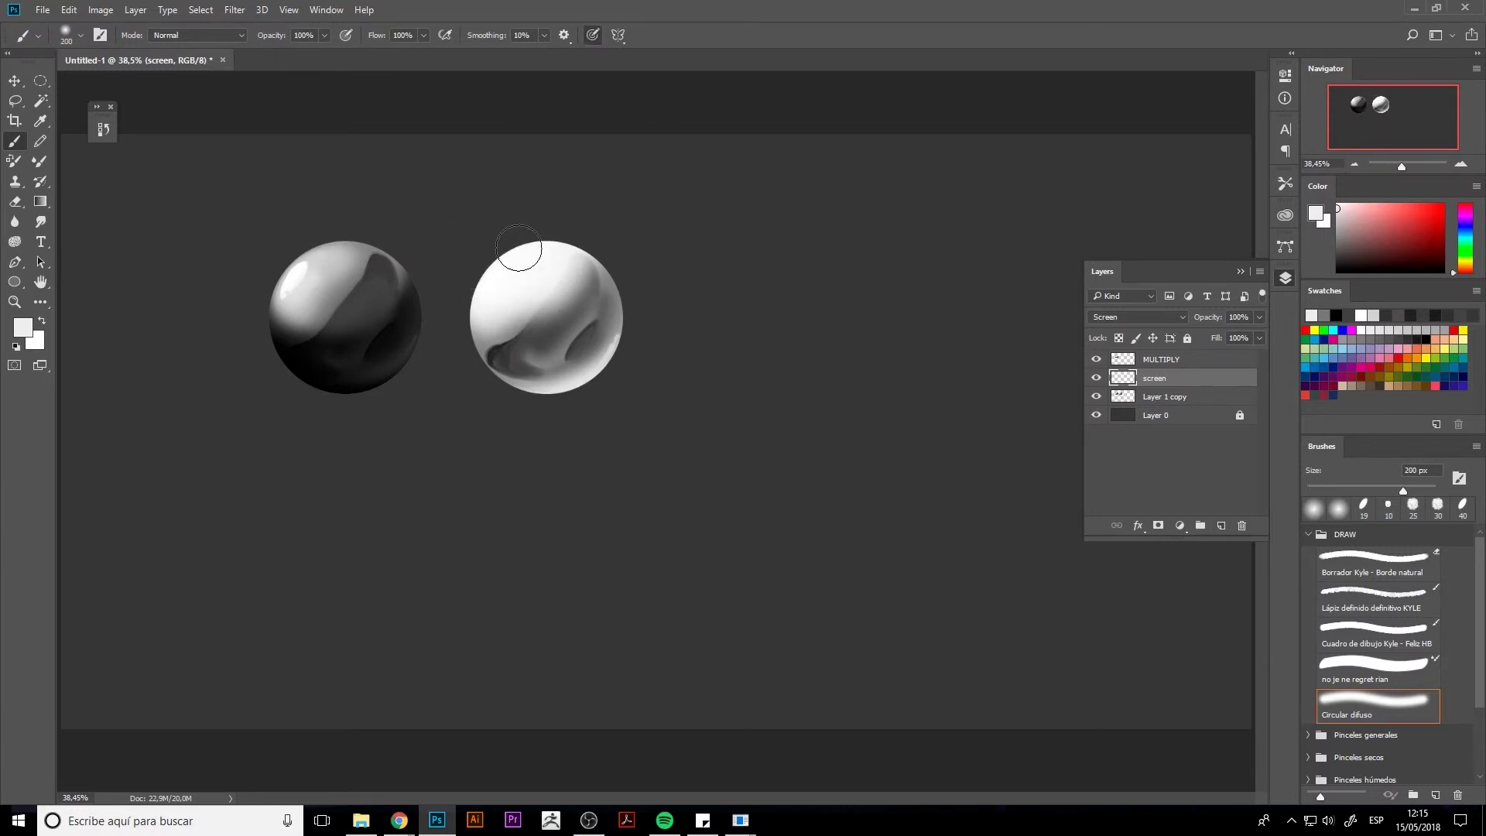
{"action": "key", "text": "bracketleft"}
{"action": "left_click_drag", "start_coordinate": [507, 262], "coordinate": [512, 249]}
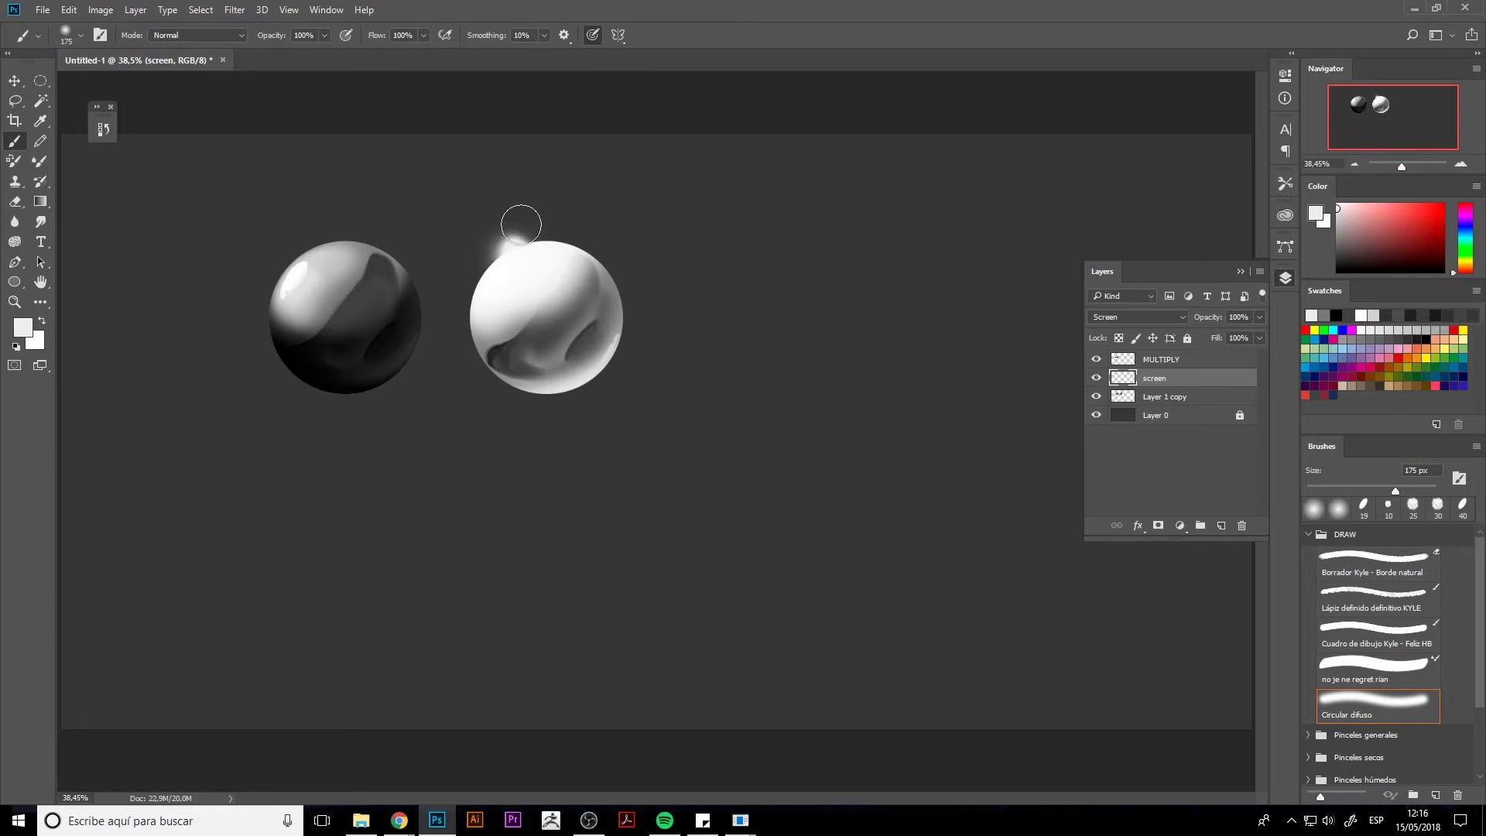
Step: Dot small near-white sparkles around the glow above the second sphere with smaller brush sizes, finishing at 40 px
{"action": "key", "text": "bracketleft"}
{"action": "key", "text": "bracketleft"}
{"action": "key", "text": "bracketleft"}
{"action": "key", "text": "bracketleft"}
{"action": "left_click", "coordinate": [495, 239]}
{"action": "left_click", "coordinate": [523, 223]}
{"action": "left_click", "coordinate": [534, 247]}
{"action": "key", "text": "bracketleft"}
{"action": "key", "text": "bracketleft"}
{"action": "key", "text": "bracketleft"}
{"action": "key", "text": "bracketleft"}
{"action": "key", "text": "bracketright"}
{"action": "key", "text": "bracketright"}
{"action": "key", "text": "bracketright"}
{"action": "key", "text": "bracketright"}
Step: Duplicate the layer with both spheres and move the copy sideways to form an evenly spaced row of four spheres
{"action": "left_click", "coordinate": [1171, 398]}
{"action": "key", "text": "ctrl+j"}
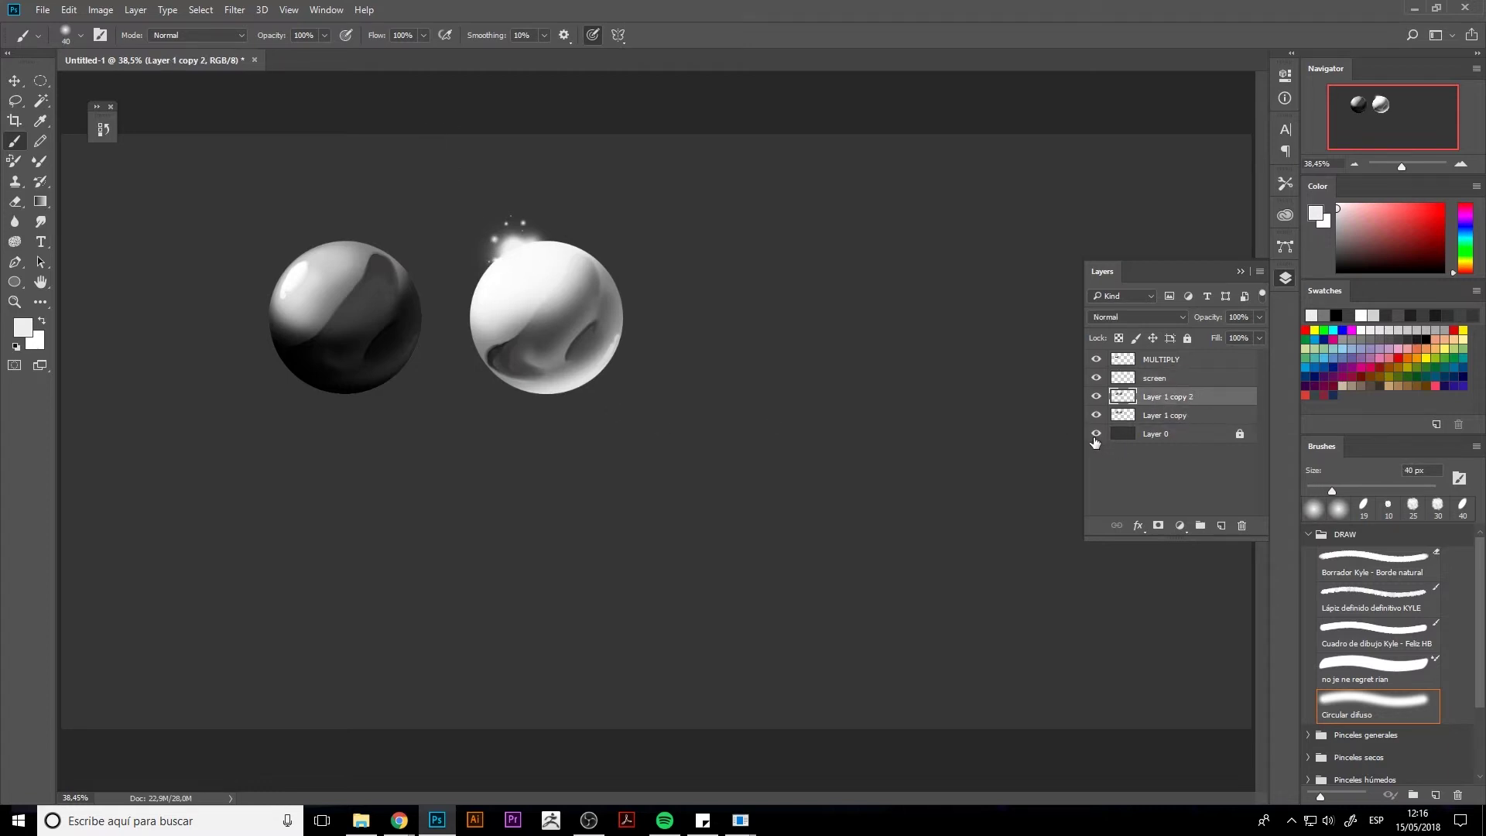
{"action": "key", "text": "ctrl+t"}
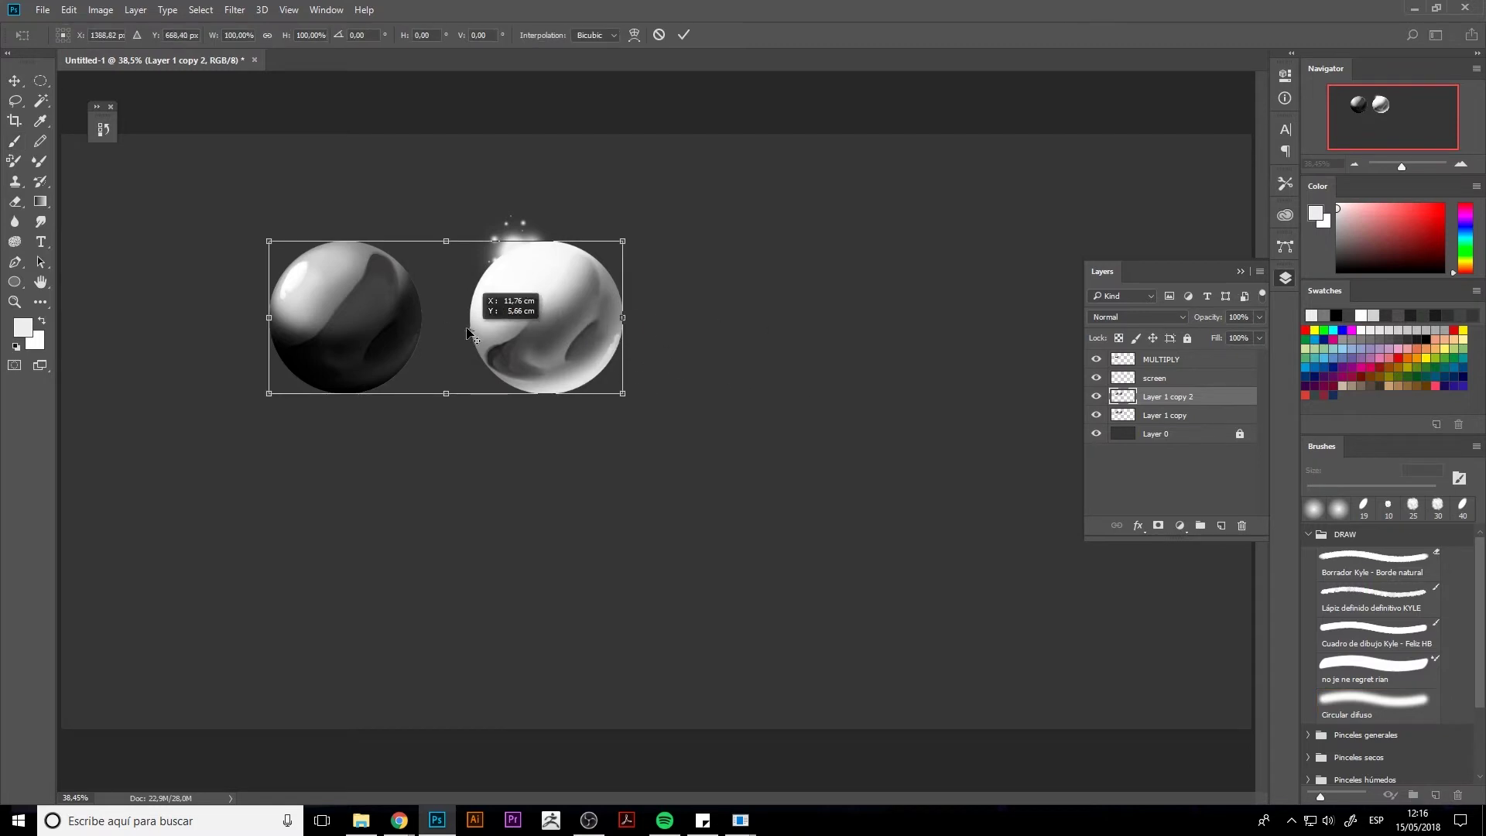
{"action": "left_click_drag", "start_coordinate": [557, 374], "coordinate": [963, 383]}
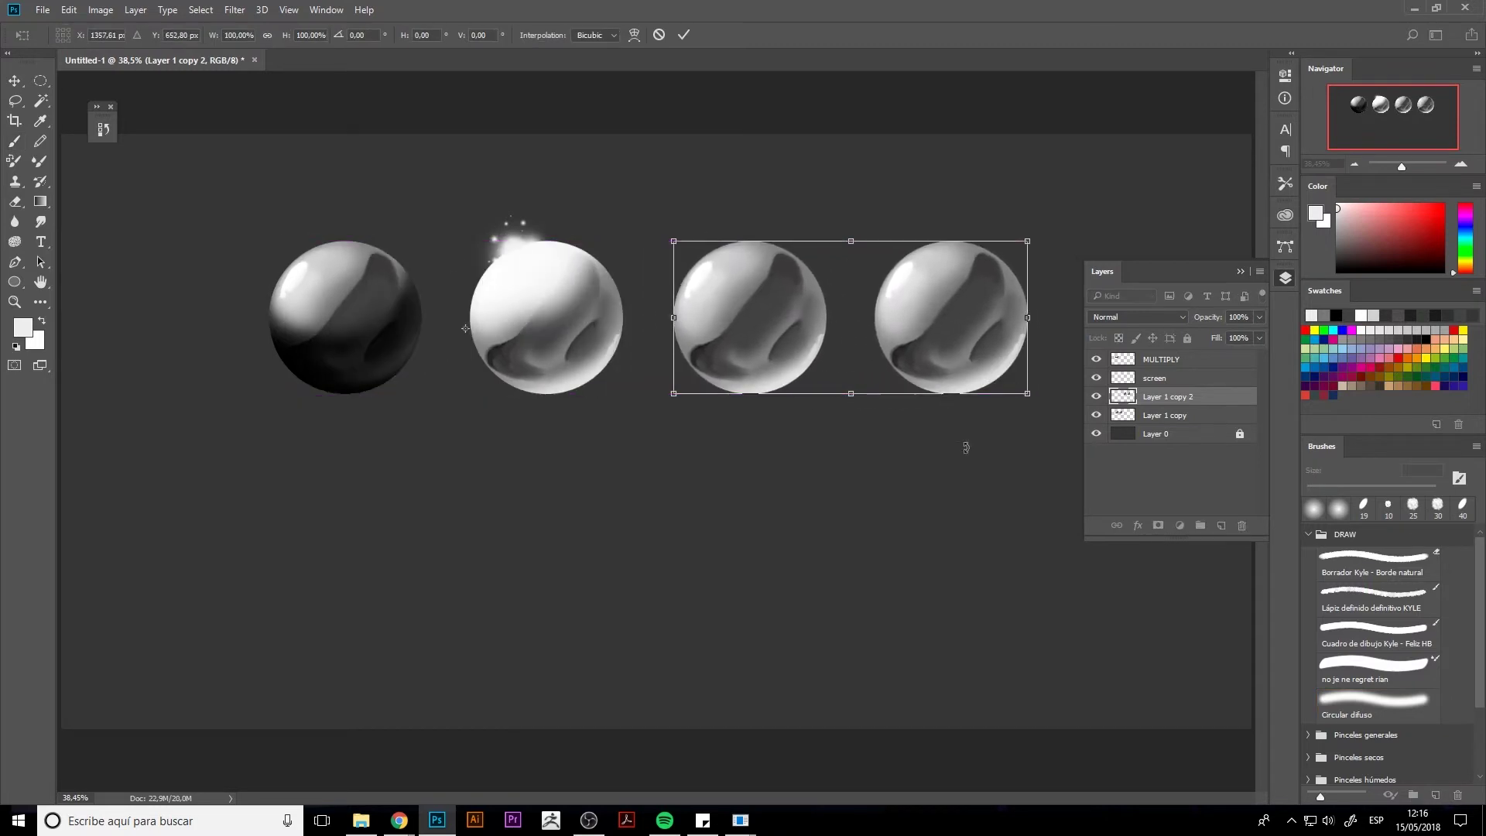
{"action": "key", "text": "Return"}
{"action": "key", "text": "b"}
Step: Set up a white Cuadro de dibujo Kyle - Feliz HB brush at 30 px and add a new layer above MULTIPLY
{"action": "left_click", "coordinate": [1196, 414]}
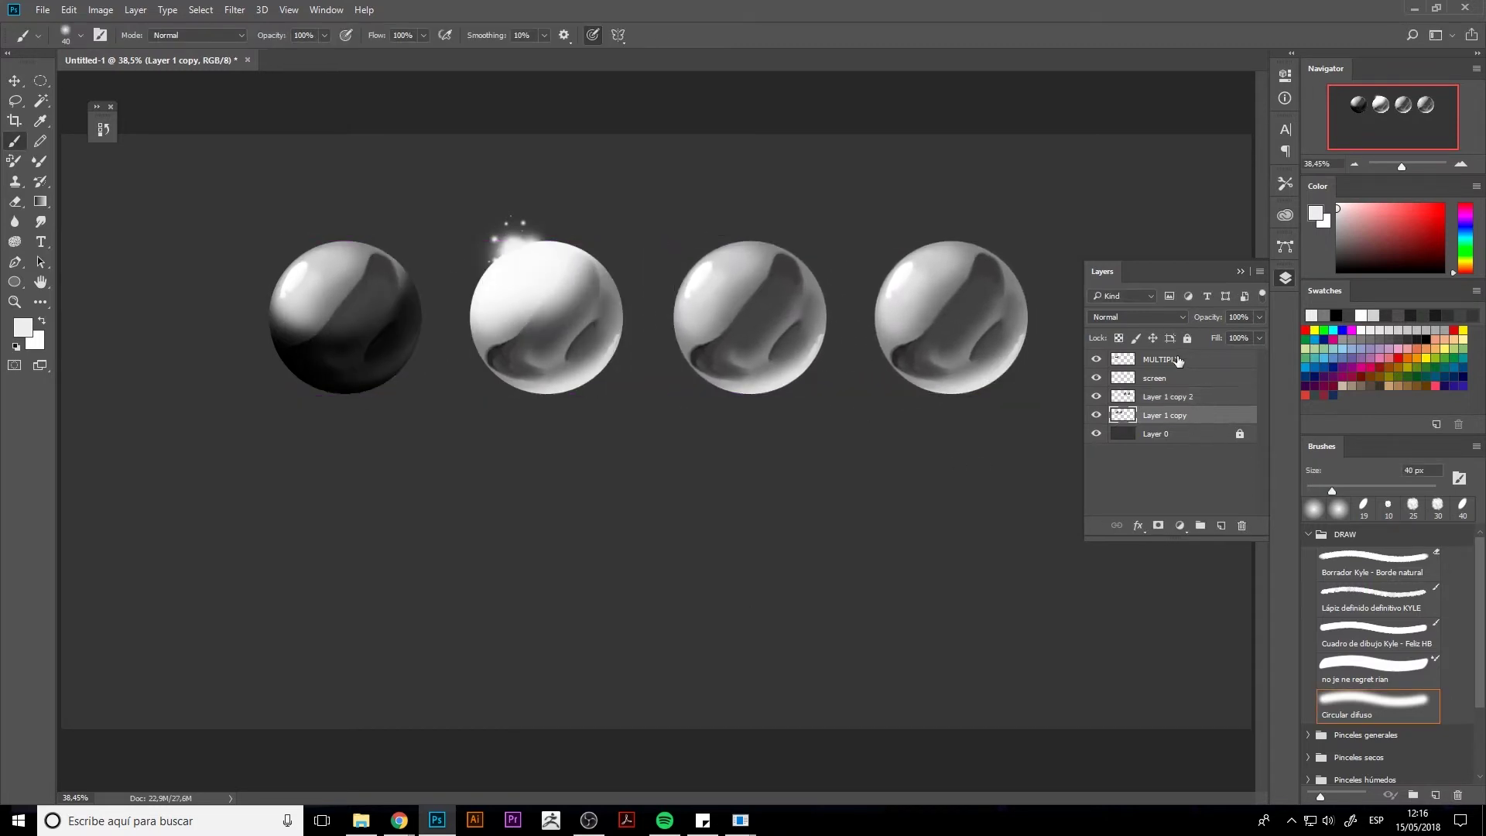
{"action": "left_click", "coordinate": [1178, 359]}
{"action": "left_click_drag", "start_coordinate": [1343, 266], "coordinate": [1310, 292]}
{"action": "left_click", "coordinate": [1344, 647]}
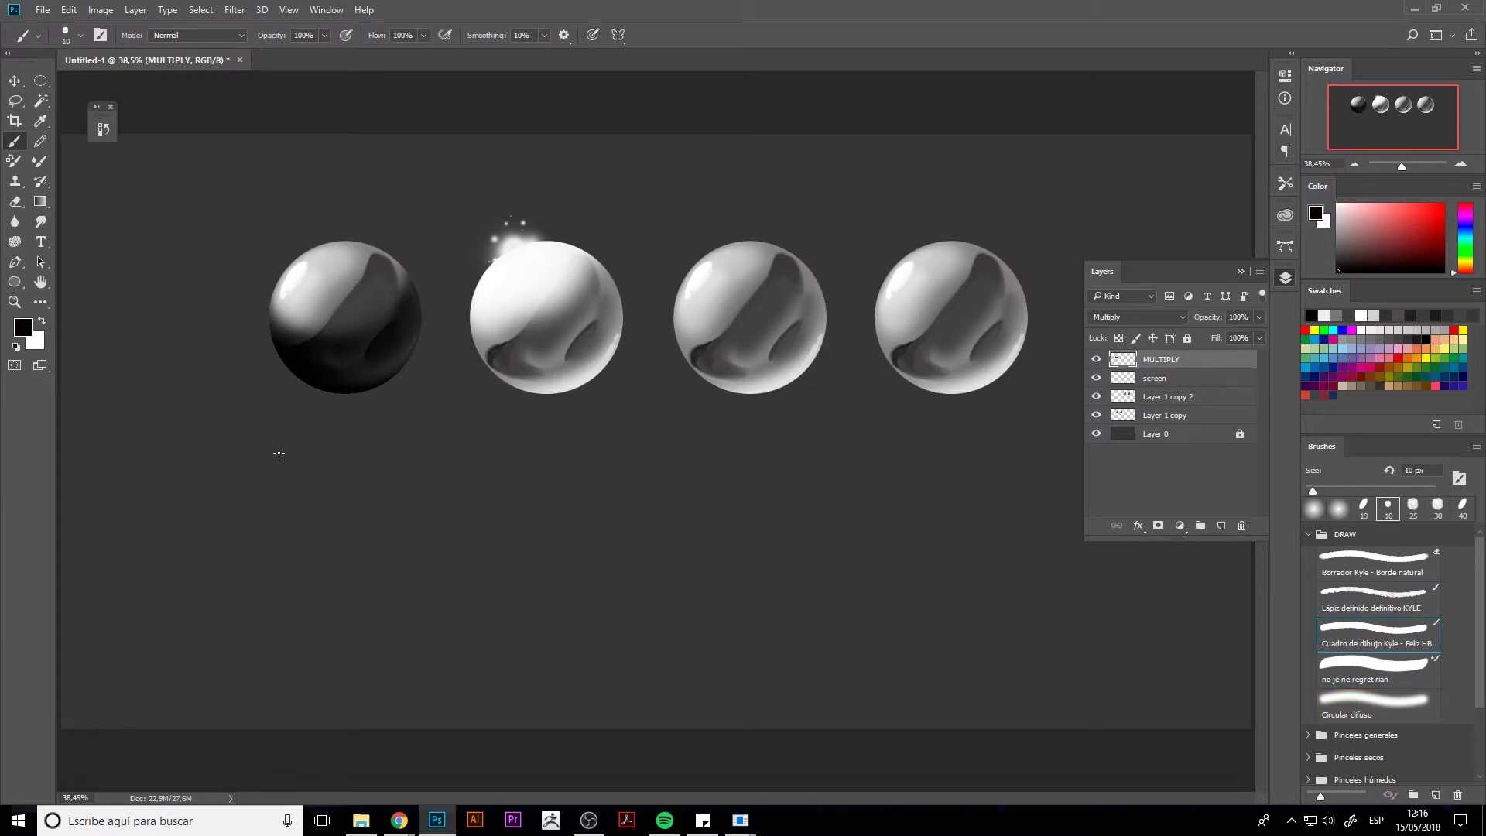
{"action": "key", "text": "bracketright"}
{"action": "key", "text": "bracketright"}
{"action": "key", "text": "bracketright"}
{"action": "key", "text": "bracketright"}
{"action": "left_click_drag", "start_coordinate": [1394, 224], "coordinate": [1330, 198]}
{"action": "left_click_drag", "start_coordinate": [297, 464], "coordinate": [348, 448]}
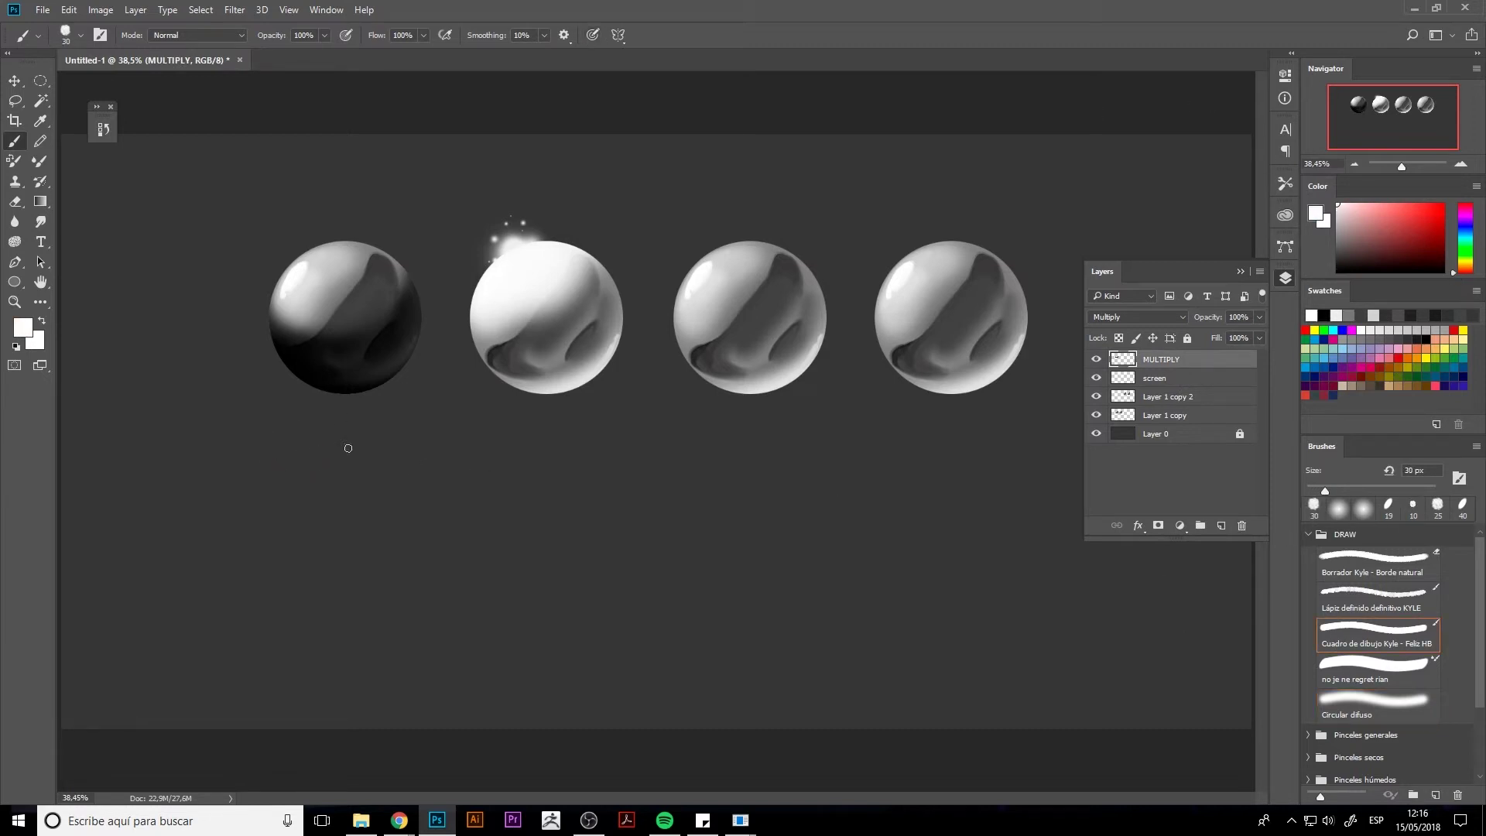
{"action": "left_click", "coordinate": [1221, 525]}
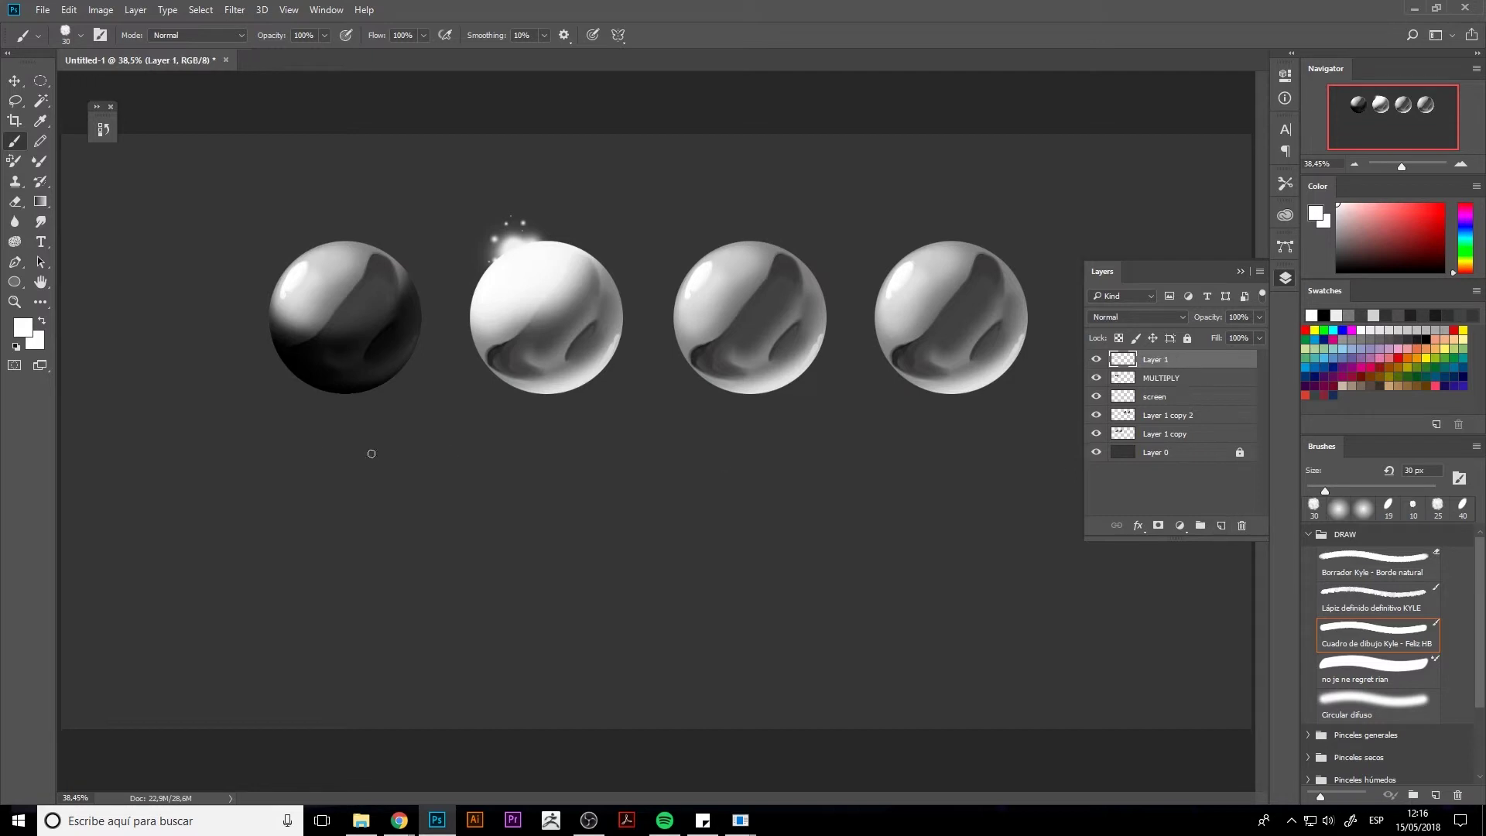
{"action": "mouse_move", "coordinate": [258, 439]}
{"action": "left_mouse_down"}
{"action": "mouse_move", "coordinate": [370, 454]}
{"action": "mouse_move", "coordinate": [383, 413]}
{"action": "mouse_move", "coordinate": [422, 476]}
{"action": "left_mouse_up"}
{"action": "left_click_drag", "start_coordinate": [435, 408], "coordinate": [452, 495]}
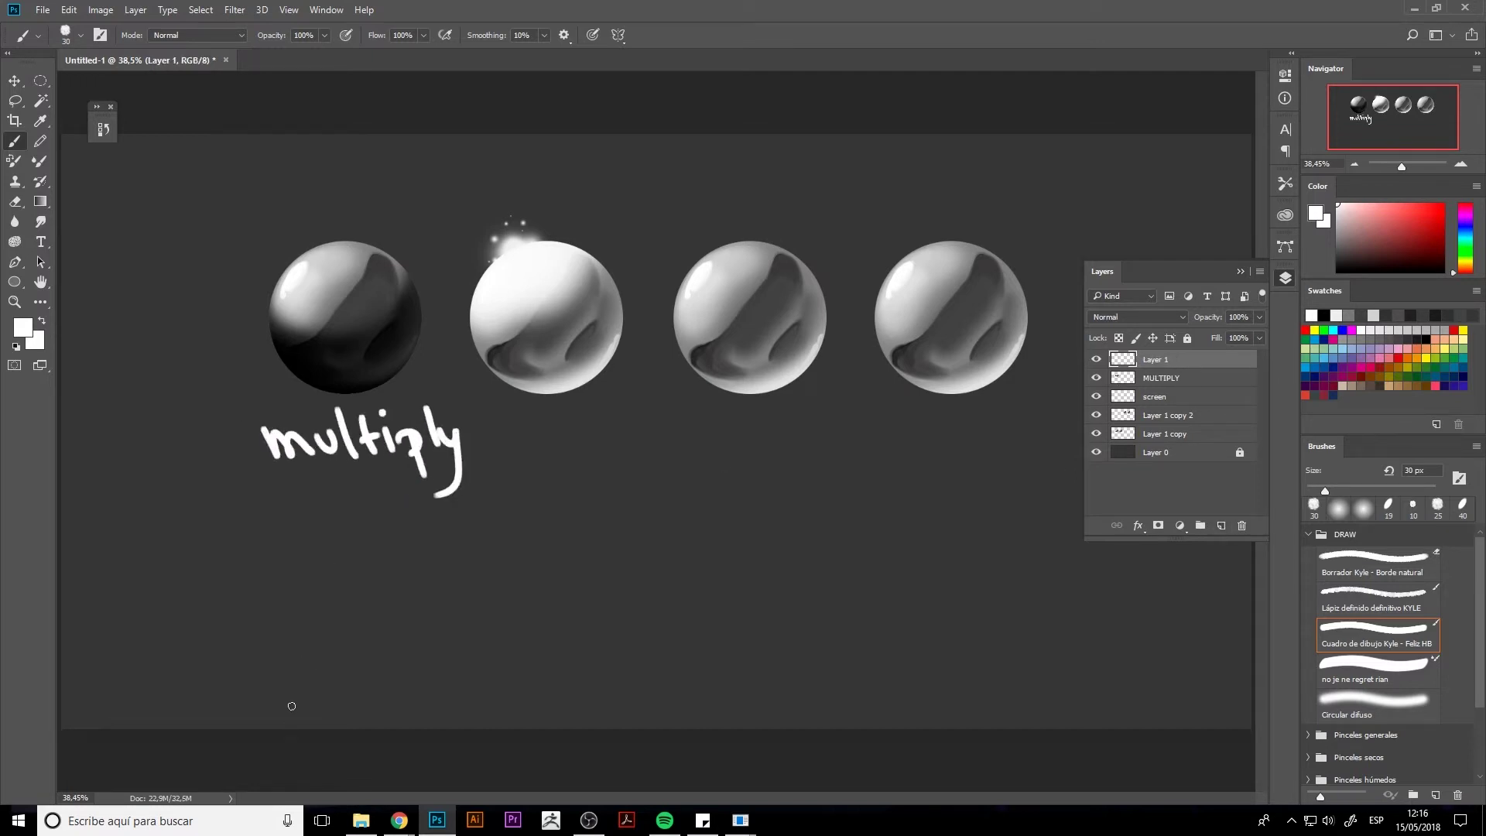
{"action": "key", "text": "ctrl+z"}
{"action": "key", "text": "ctrl+alt+z"}
{"action": "key", "text": "ctrl+alt+z"}
{"action": "key", "text": "ctrl+alt+z"}
{"action": "key", "text": "ctrl+alt+z"}
{"action": "key", "text": "ctrl+alt+z"}
{"action": "key", "text": "ctrl+alt+z"}
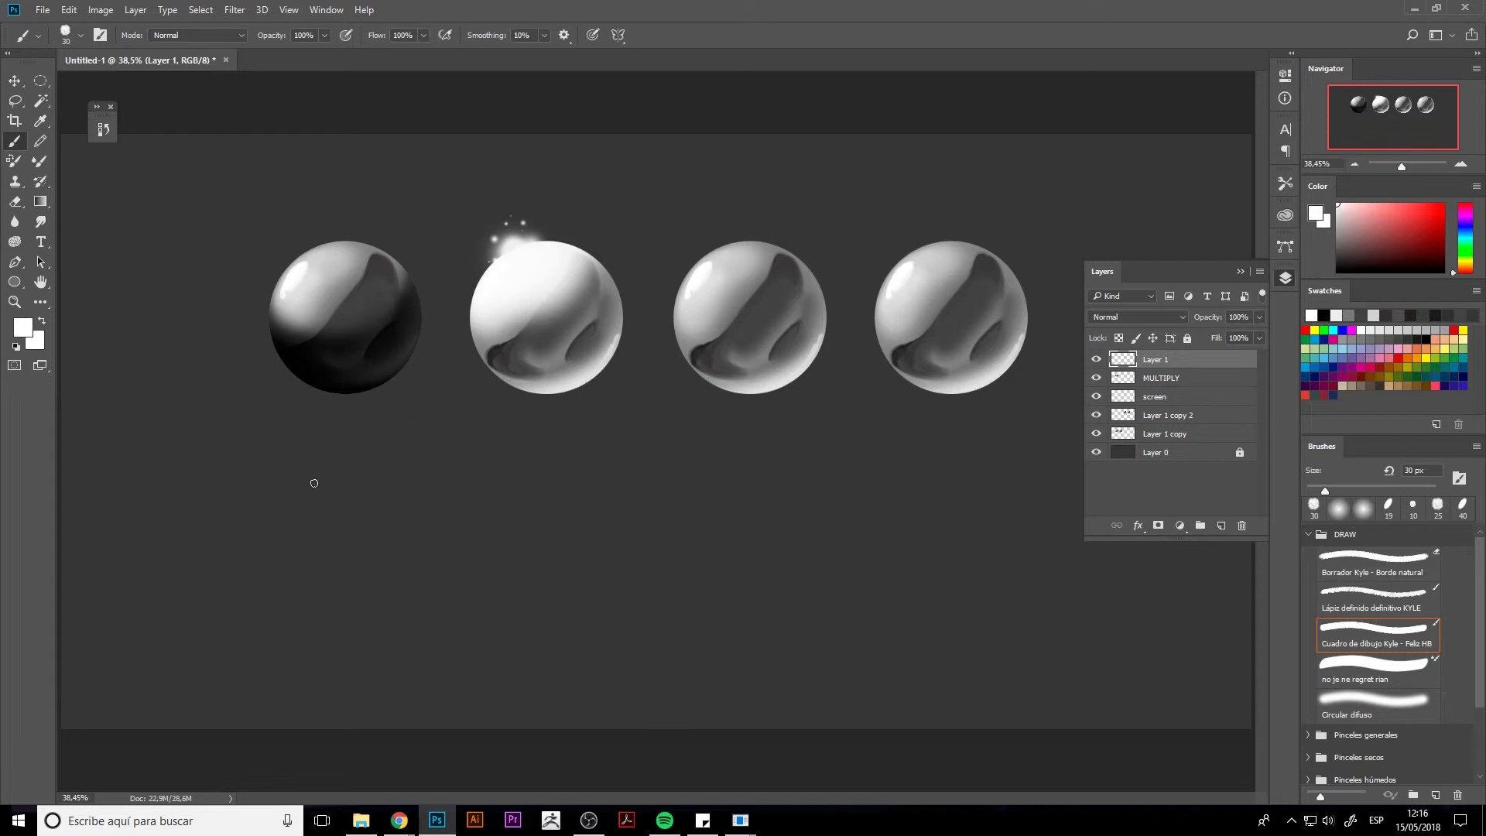
Step: Handwrite "multiply" in white under the first sphere at 20 px, with smoothing at 3% and pressure-controlled brush size
{"action": "left_click", "coordinate": [543, 38]}
{"action": "left_click_drag", "start_coordinate": [539, 54], "coordinate": [541, 54]}
{"action": "left_click", "coordinate": [591, 36]}
{"action": "mouse_move", "coordinate": [237, 416]}
{"action": "left_mouse_down"}
{"action": "mouse_move", "coordinate": [271, 447]}
{"action": "mouse_move", "coordinate": [291, 445]}
{"action": "left_mouse_up"}
{"action": "left_click_drag", "start_coordinate": [296, 418], "coordinate": [308, 449]}
{"action": "left_click_drag", "start_coordinate": [301, 432], "coordinate": [316, 430]}
{"action": "mouse_move", "coordinate": [323, 434]}
{"action": "left_mouse_down"}
{"action": "mouse_move", "coordinate": [324, 449]}
{"action": "mouse_move", "coordinate": [392, 442]}
{"action": "left_mouse_up"}
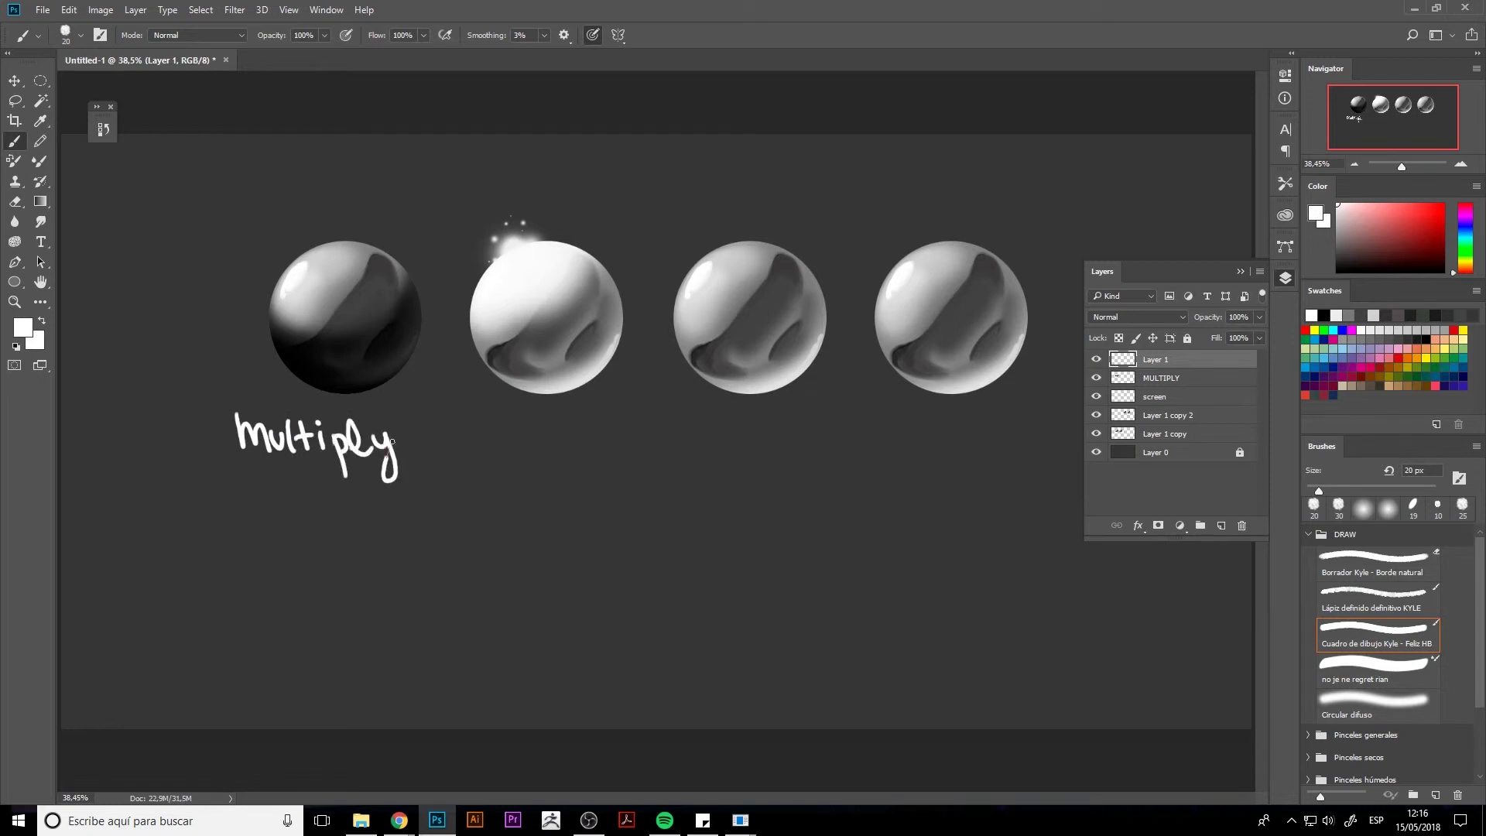
Step: Handwrite "screen" in white under the second sphere at 20 px
{"action": "left_click_drag", "start_coordinate": [507, 425], "coordinate": [489, 456]}
{"action": "mouse_move", "coordinate": [529, 438]}
{"action": "left_mouse_down"}
{"action": "mouse_move", "coordinate": [544, 455]}
{"action": "mouse_move", "coordinate": [555, 436]}
{"action": "left_mouse_up"}
{"action": "left_click_drag", "start_coordinate": [556, 447], "coordinate": [596, 452]}
{"action": "left_click_drag", "start_coordinate": [600, 453], "coordinate": [614, 434]}
Step: Combine Layer 1 copy and Layer 1 copy 2 into one layer and load the outlines of all four spheres as a selection
{"action": "left_click", "coordinate": [1168, 415]}
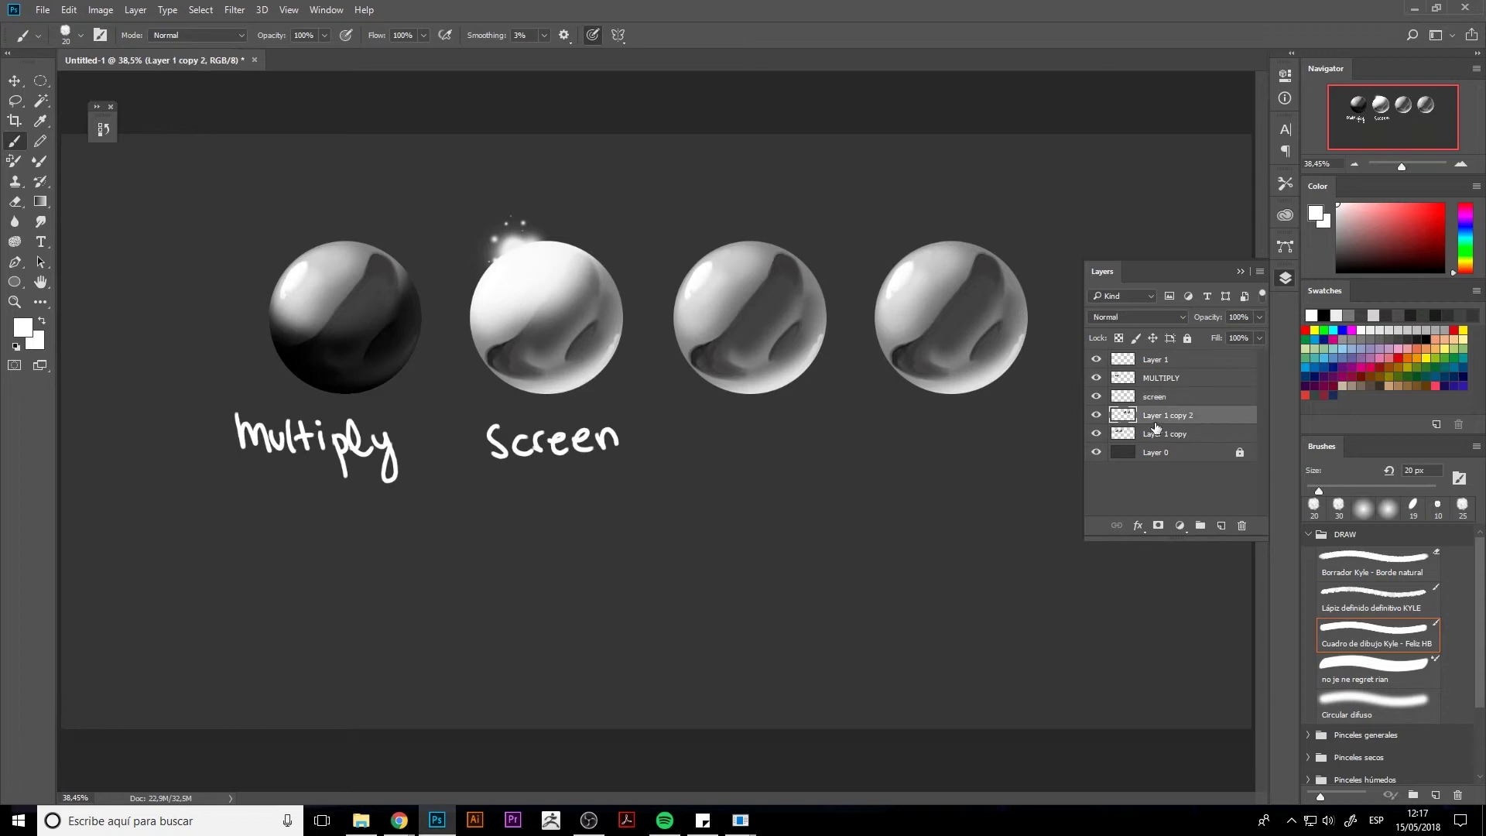
{"action": "left_click", "coordinate": [1165, 433]}
{"action": "key", "text": "Delete"}
{"action": "left_click", "coordinate": [1127, 420], "text": "ctrl"}
Step: Add a layer above the spheres, set its blend mode to Overlay and name it overlay
{"action": "left_click", "coordinate": [1221, 525]}
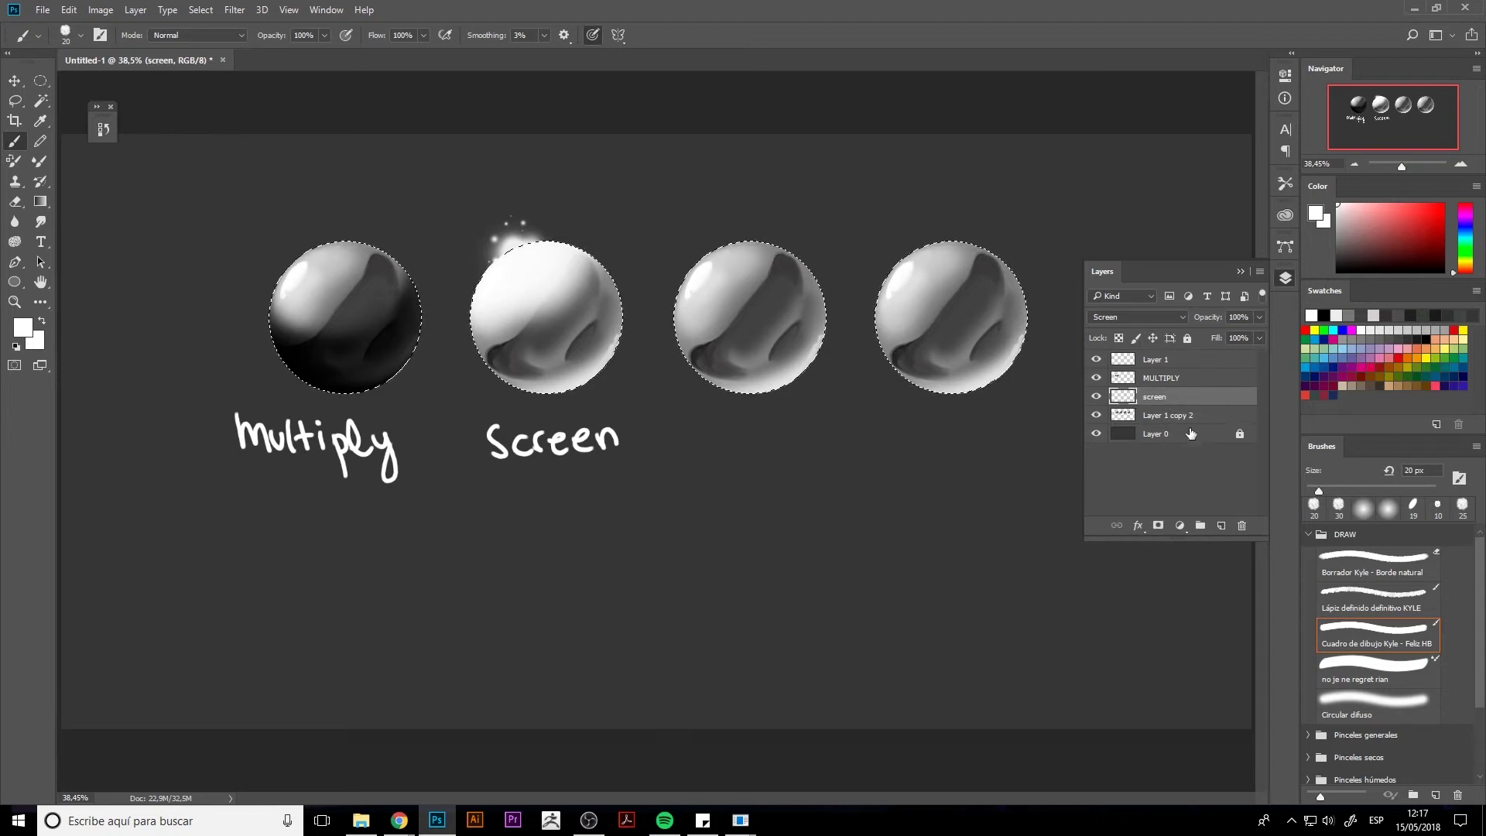
{"action": "left_click", "coordinate": [1129, 319]}
{"action": "left_click", "coordinate": [1131, 474]}
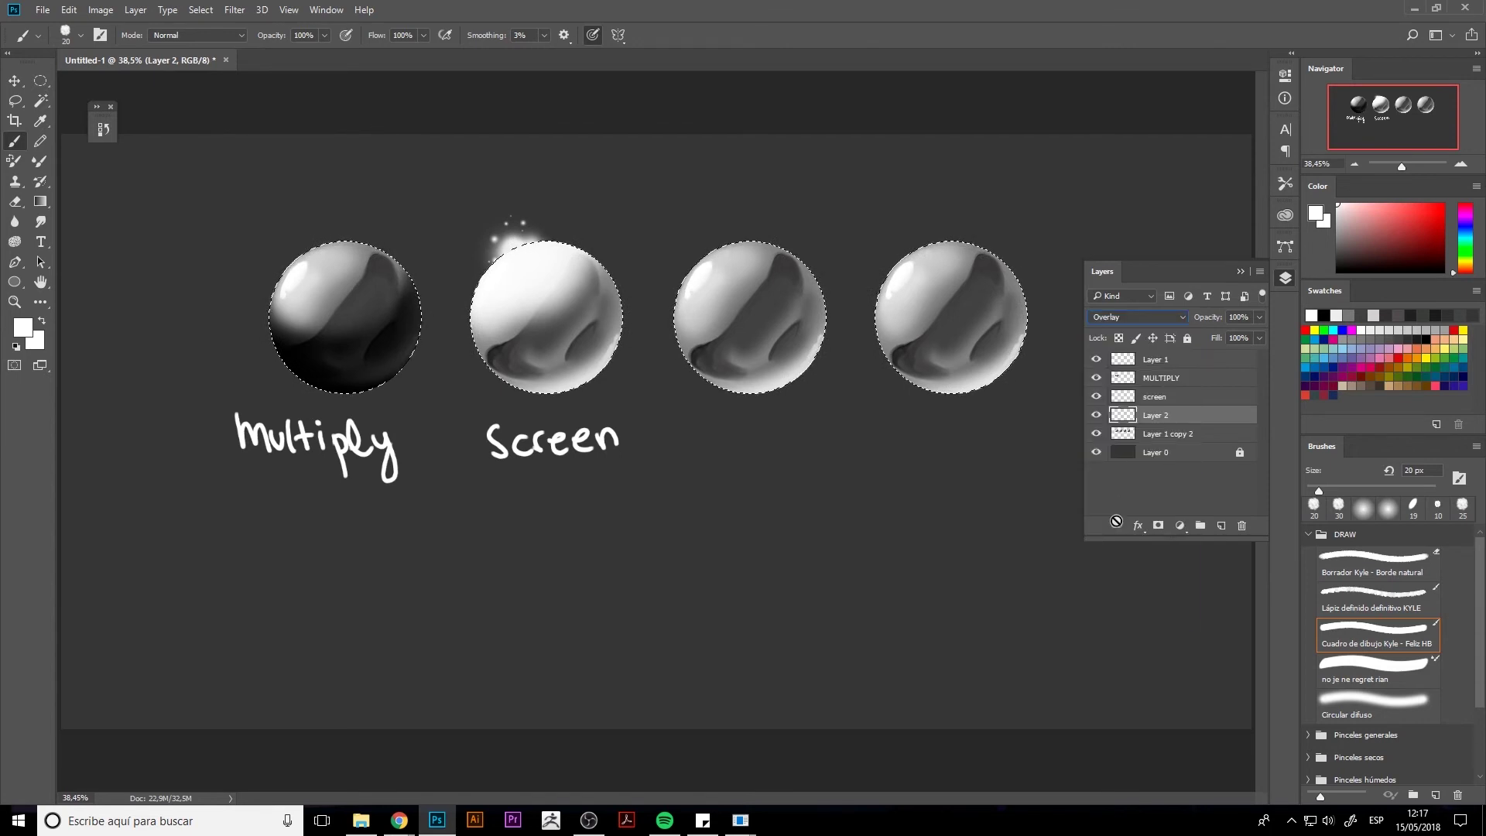
{"action": "double_click", "coordinate": [1156, 415]}
{"action": "type", "text": "overlay"}
{"action": "key", "text": "Return"}
Step: Darken the third sphere's middle and right side on the overlay layer in near-black with the Mixer Brush, Circular difuso at 300 px
{"action": "left_click", "coordinate": [1338, 233]}
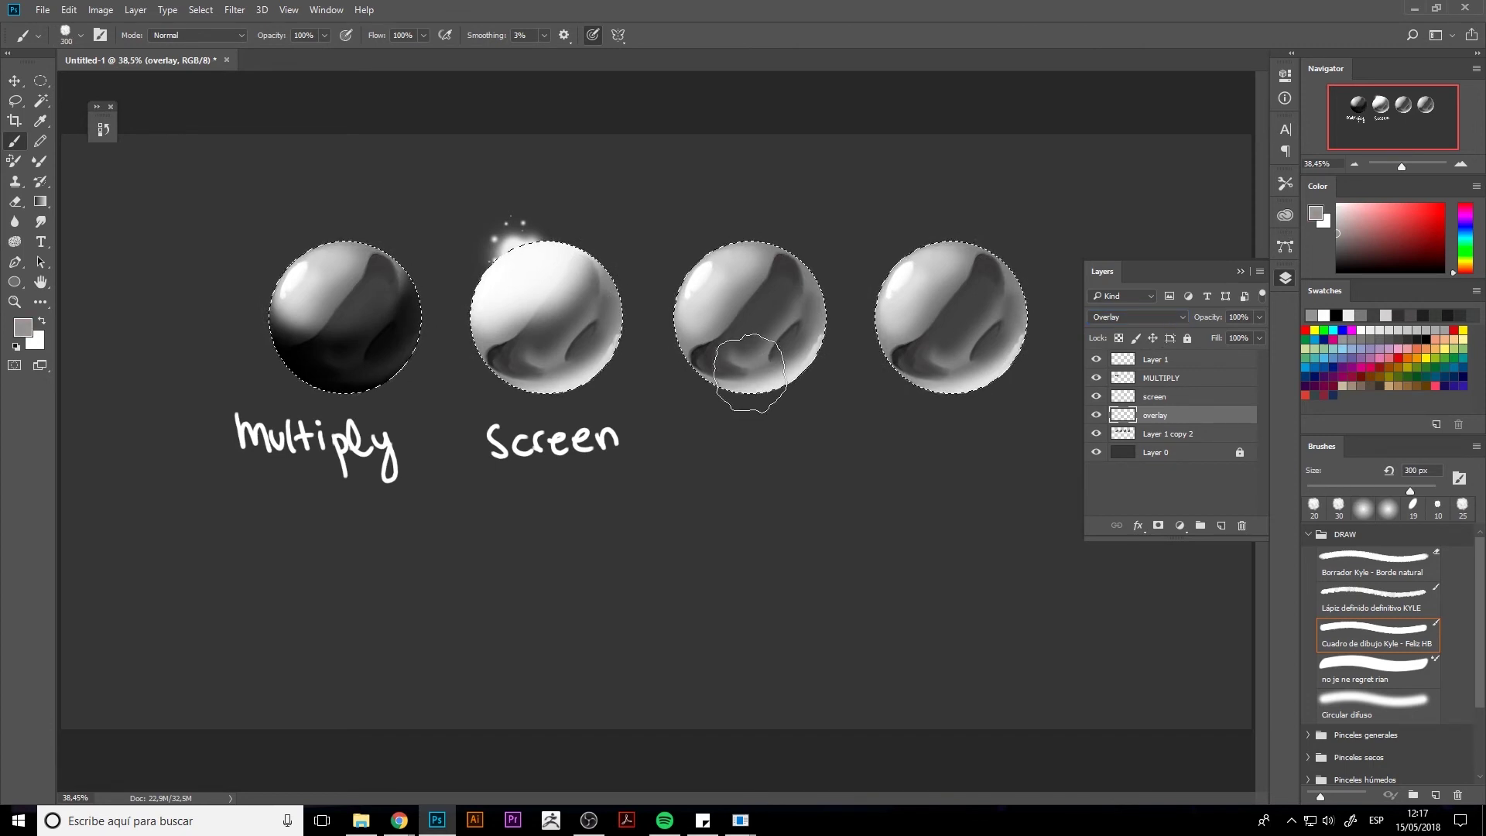
{"action": "left_click", "coordinate": [1381, 659]}
{"action": "left_click", "coordinate": [1379, 704]}
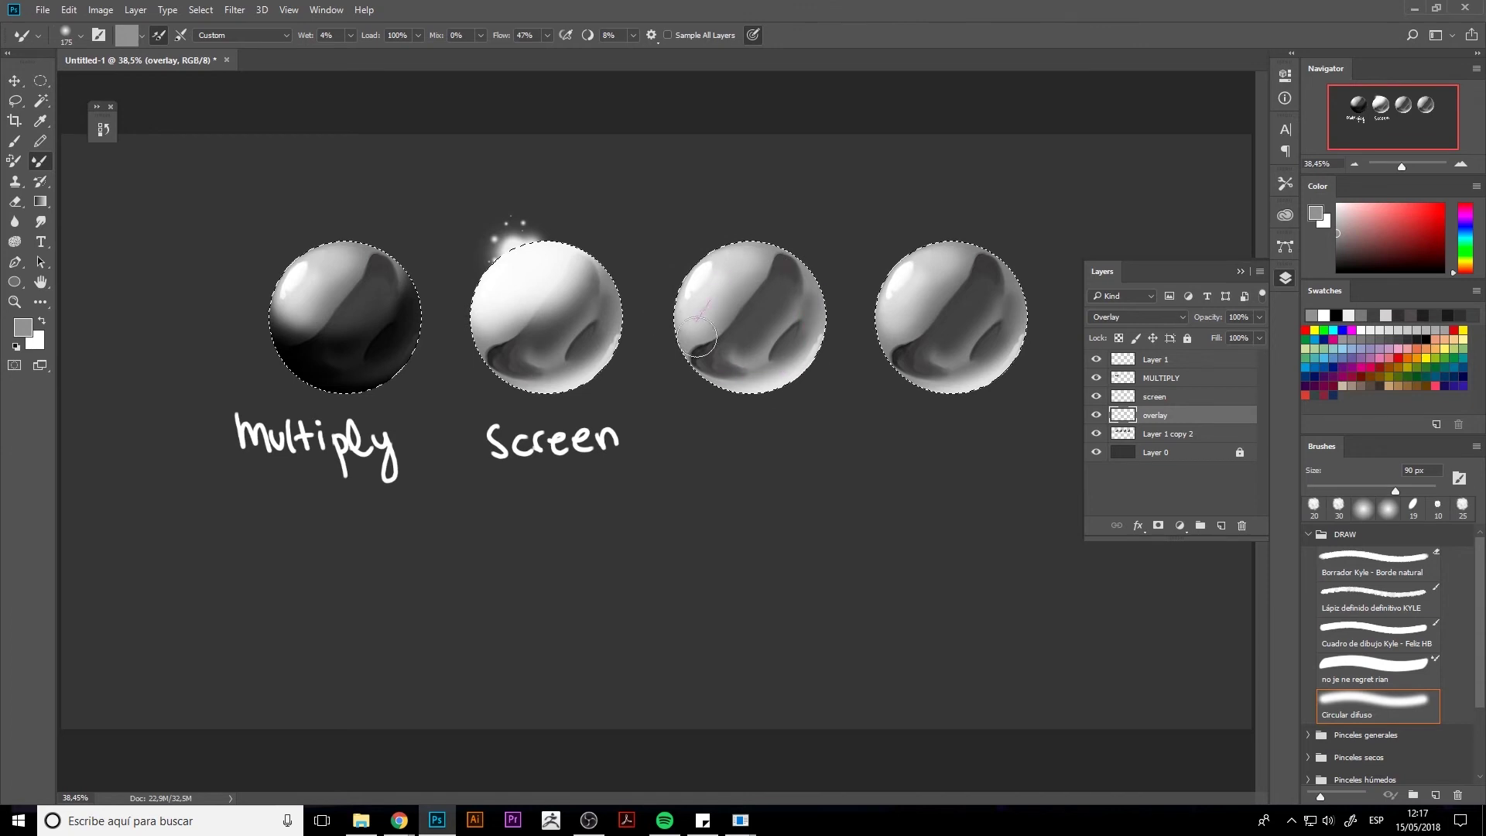
{"action": "key", "text": "bracketright"}
{"action": "key", "text": "bracketright"}
{"action": "key", "text": "bracketright"}
{"action": "key", "text": "bracketright"}
{"action": "key", "text": "bracketright"}
{"action": "key", "text": "bracketright"}
{"action": "key", "text": "d"}
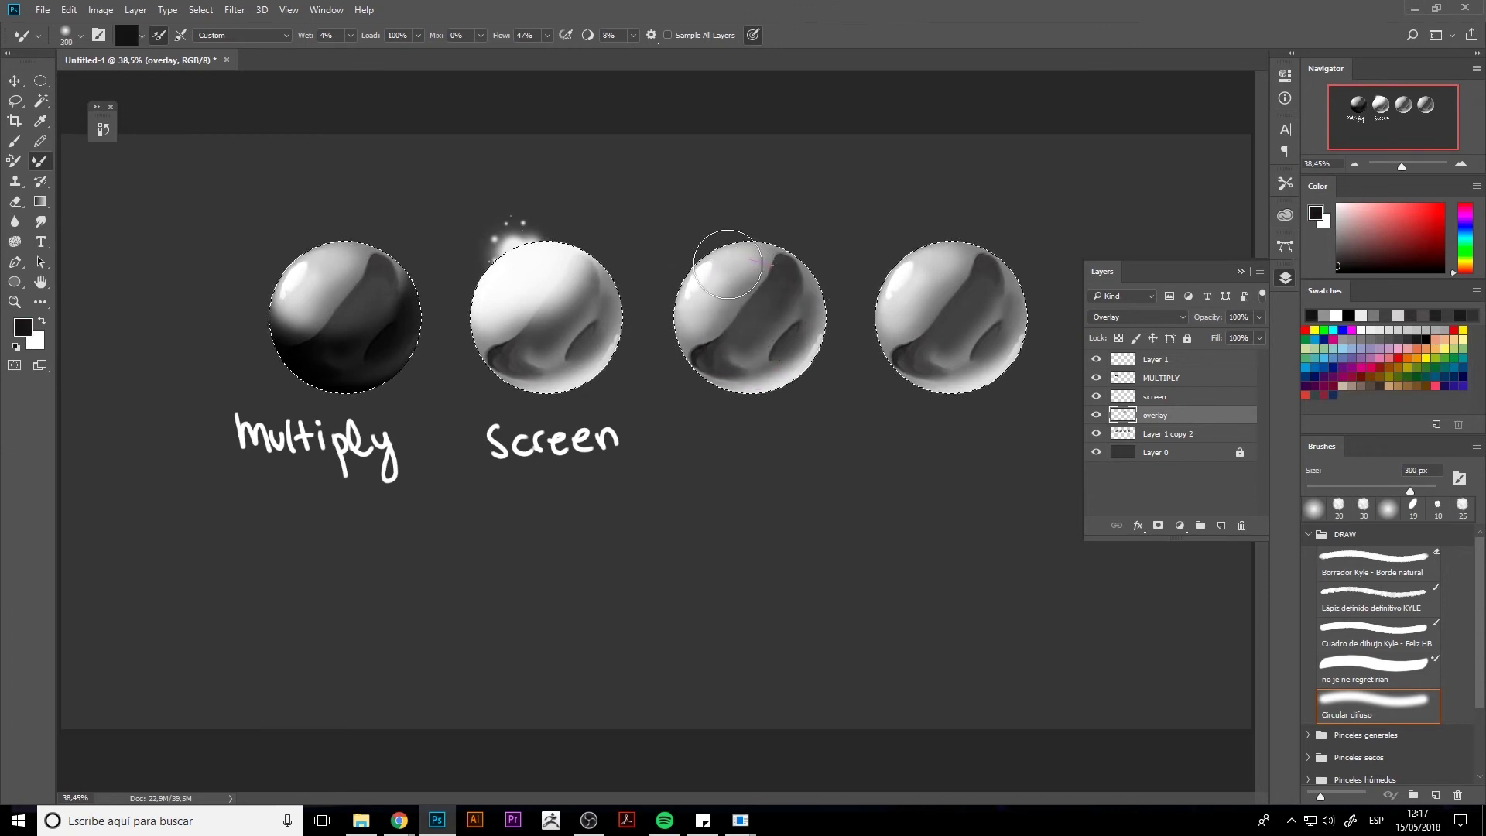
{"action": "left_click_drag", "start_coordinate": [796, 270], "coordinate": [804, 319]}
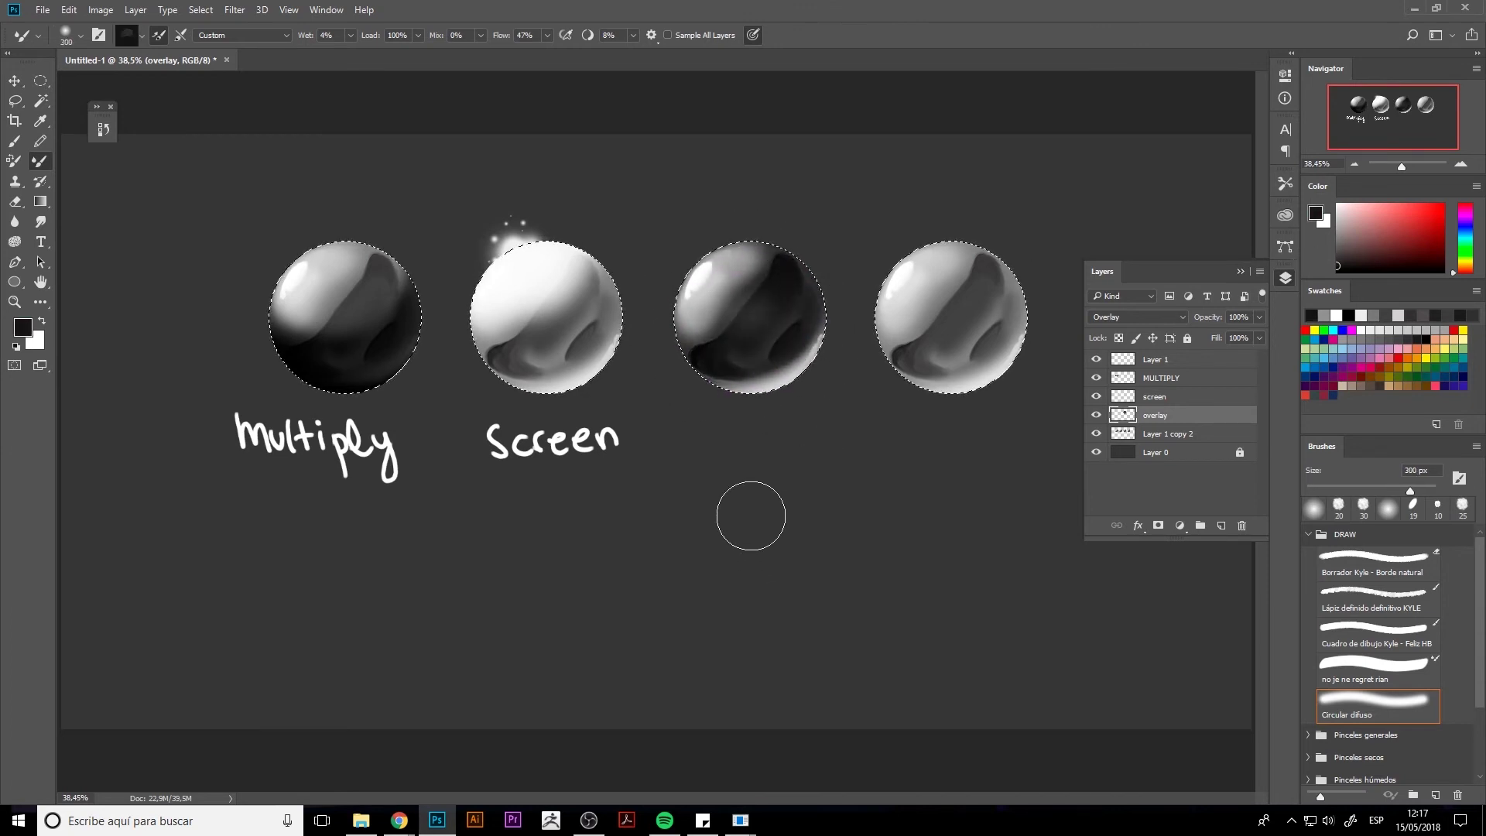
Step: Clear the selection and handwrite "overlay" in white under the third sphere on Layer 1 with the 20 px brush
{"action": "key", "text": "alt+shift+bracketright"}
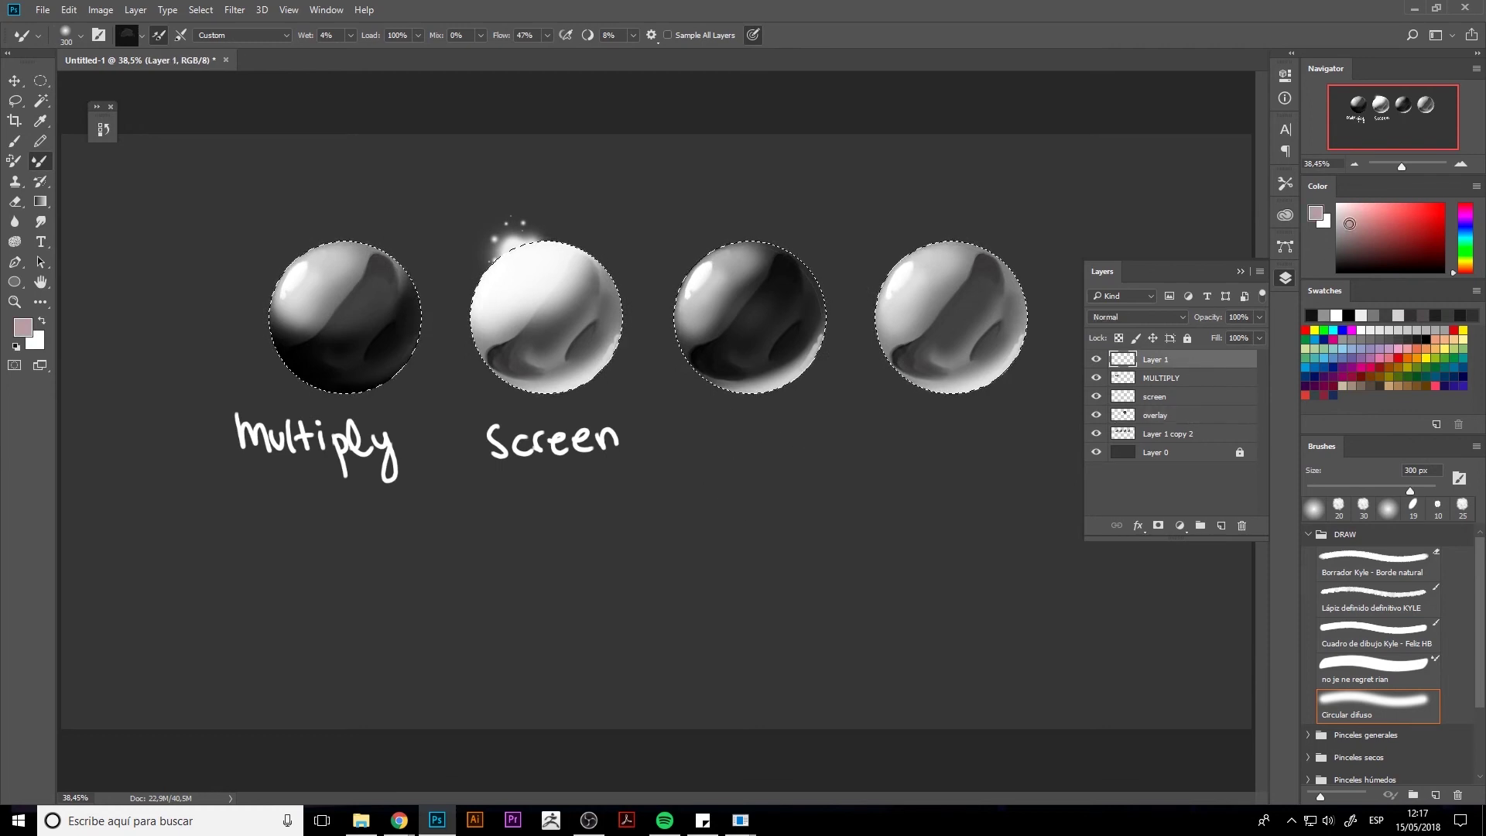
{"action": "key", "text": "x"}
{"action": "key", "text": "b"}
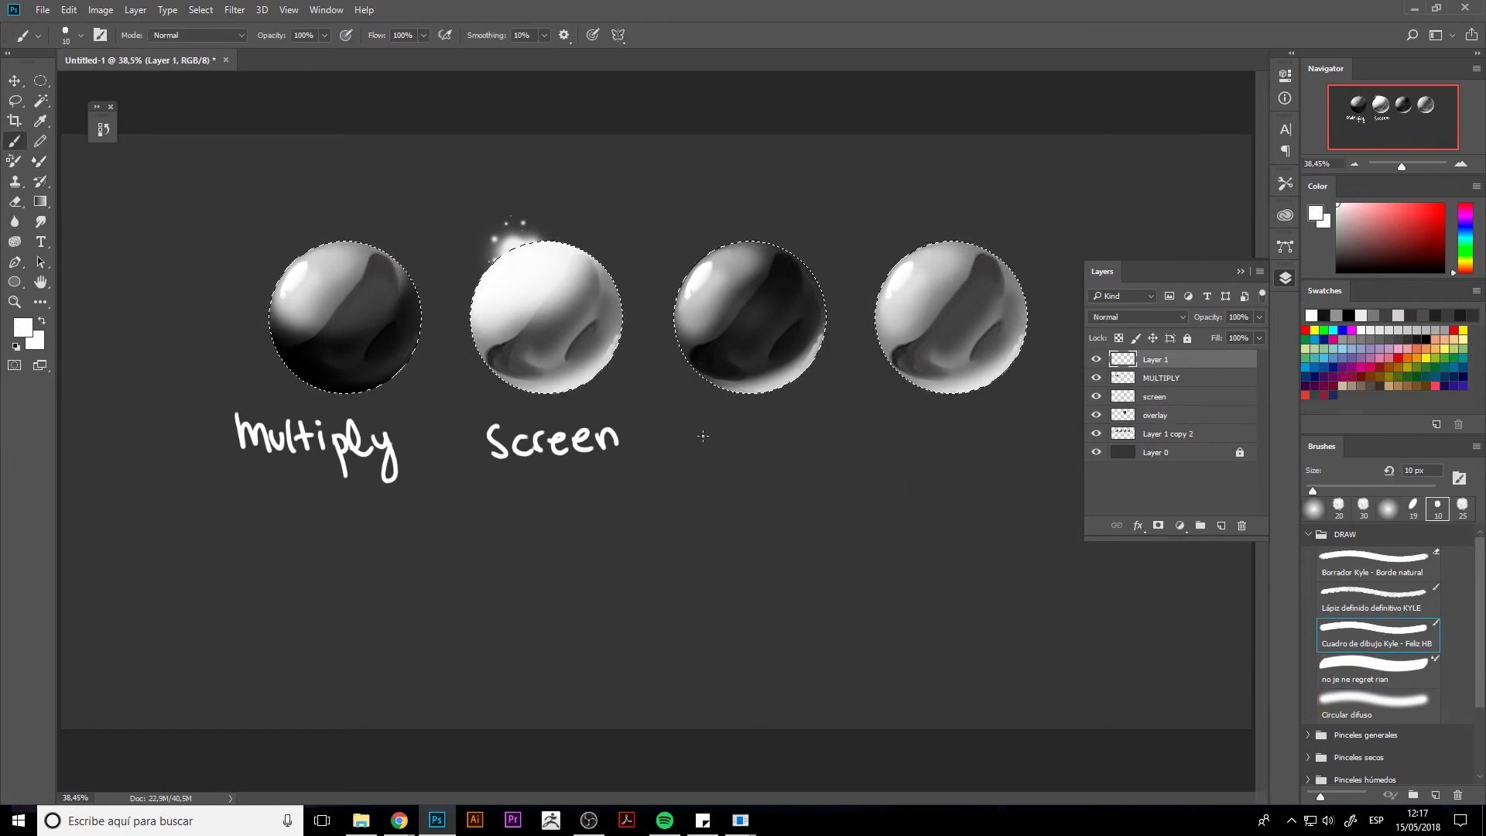
{"action": "key", "text": "ctrl+d"}
{"action": "left_click_drag", "start_coordinate": [703, 431], "coordinate": [777, 447]}
{"action": "left_click_drag", "start_coordinate": [799, 430], "coordinate": [798, 478]}
{"action": "key", "text": "ctrl+z"}
{"action": "left_click_drag", "start_coordinate": [802, 425], "coordinate": [826, 477]}
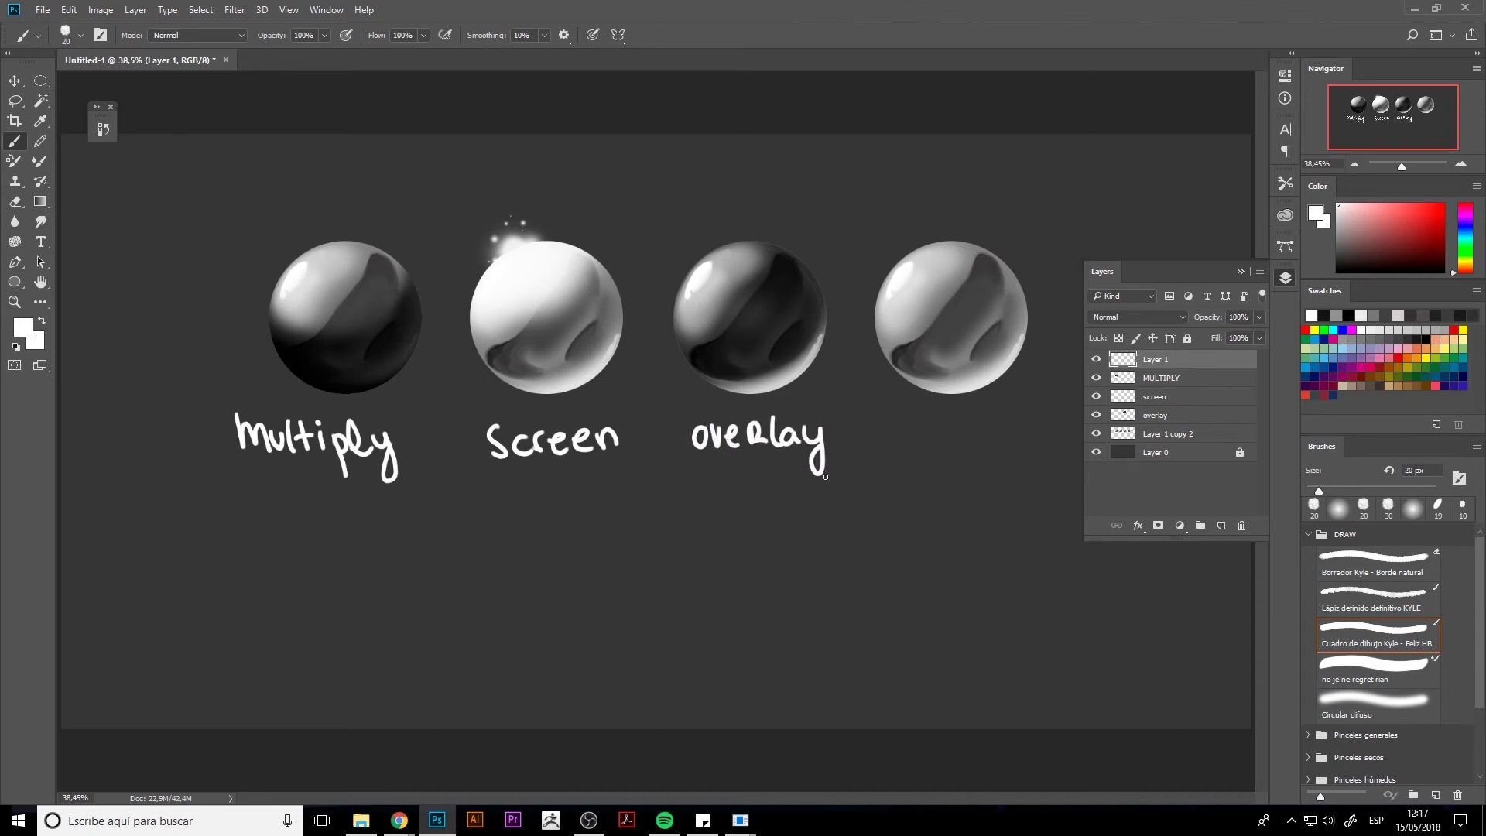
Step: Add a layer directly above Layer 1 copy 2, set its blend mode to Color and name it color
{"action": "left_click", "coordinate": [1193, 435]}
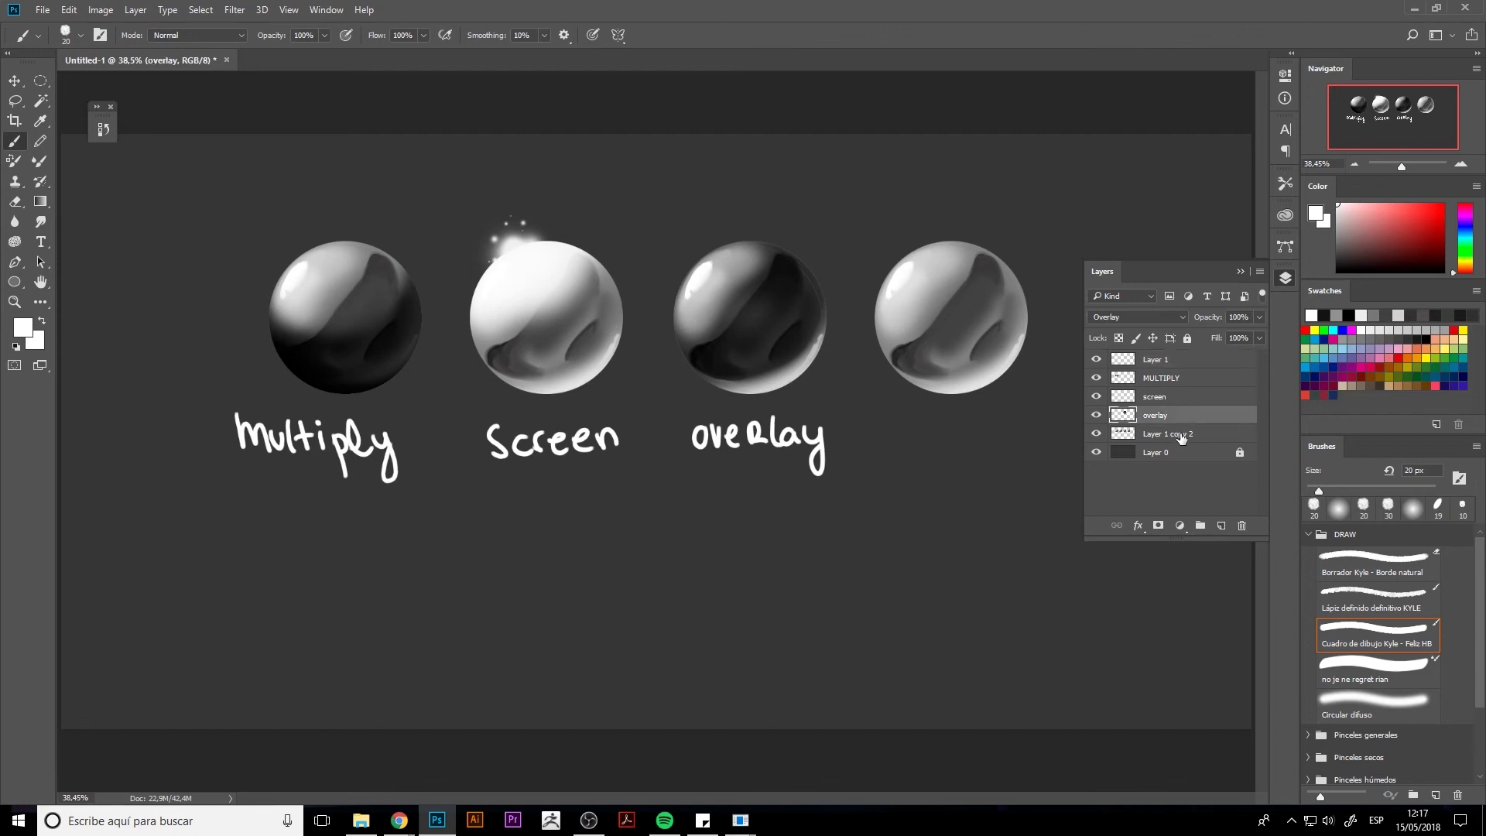
{"action": "left_click", "coordinate": [1221, 525]}
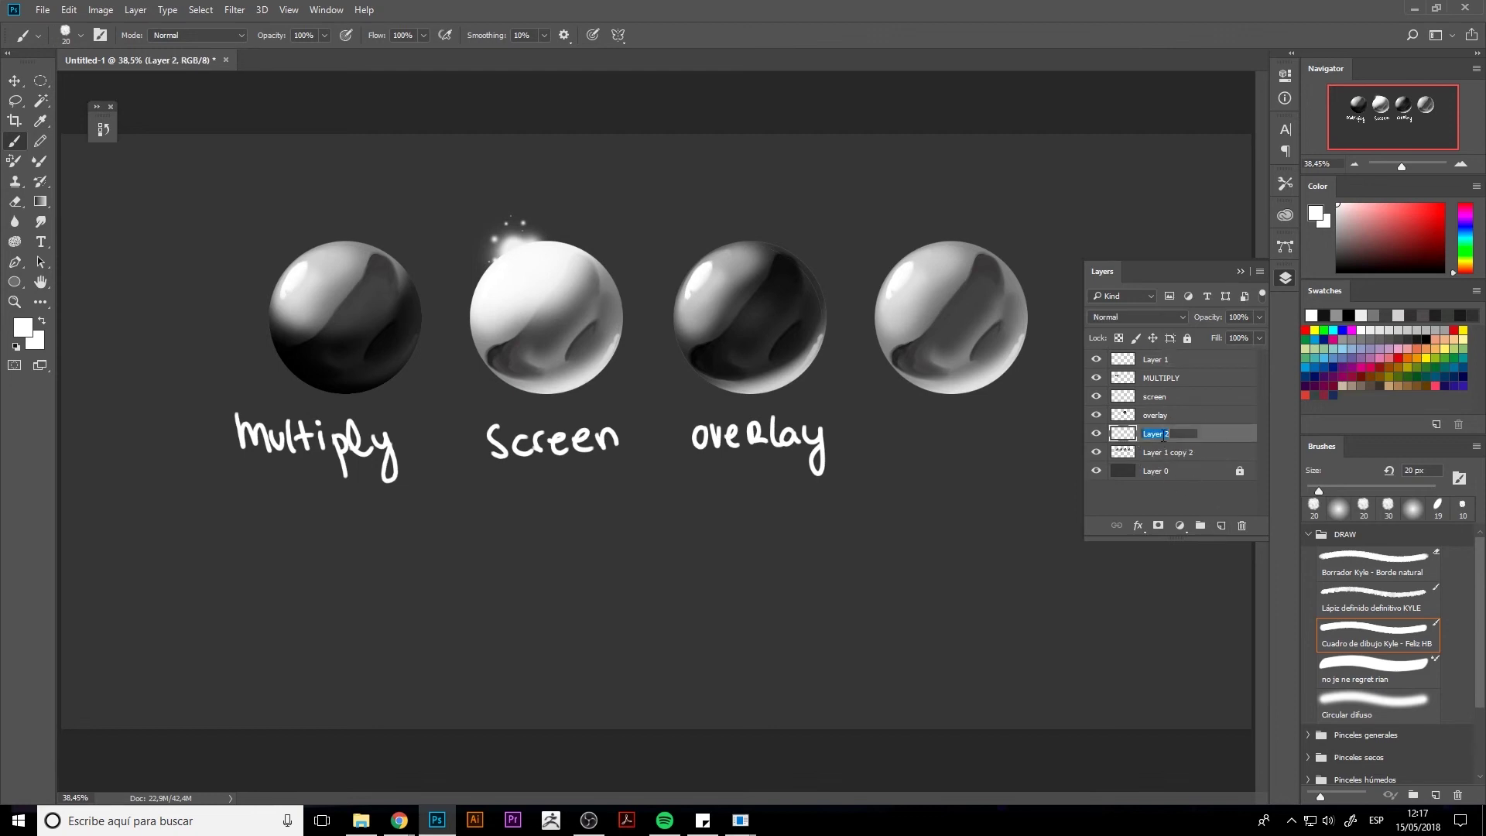
{"action": "left_click", "coordinate": [1152, 318]}
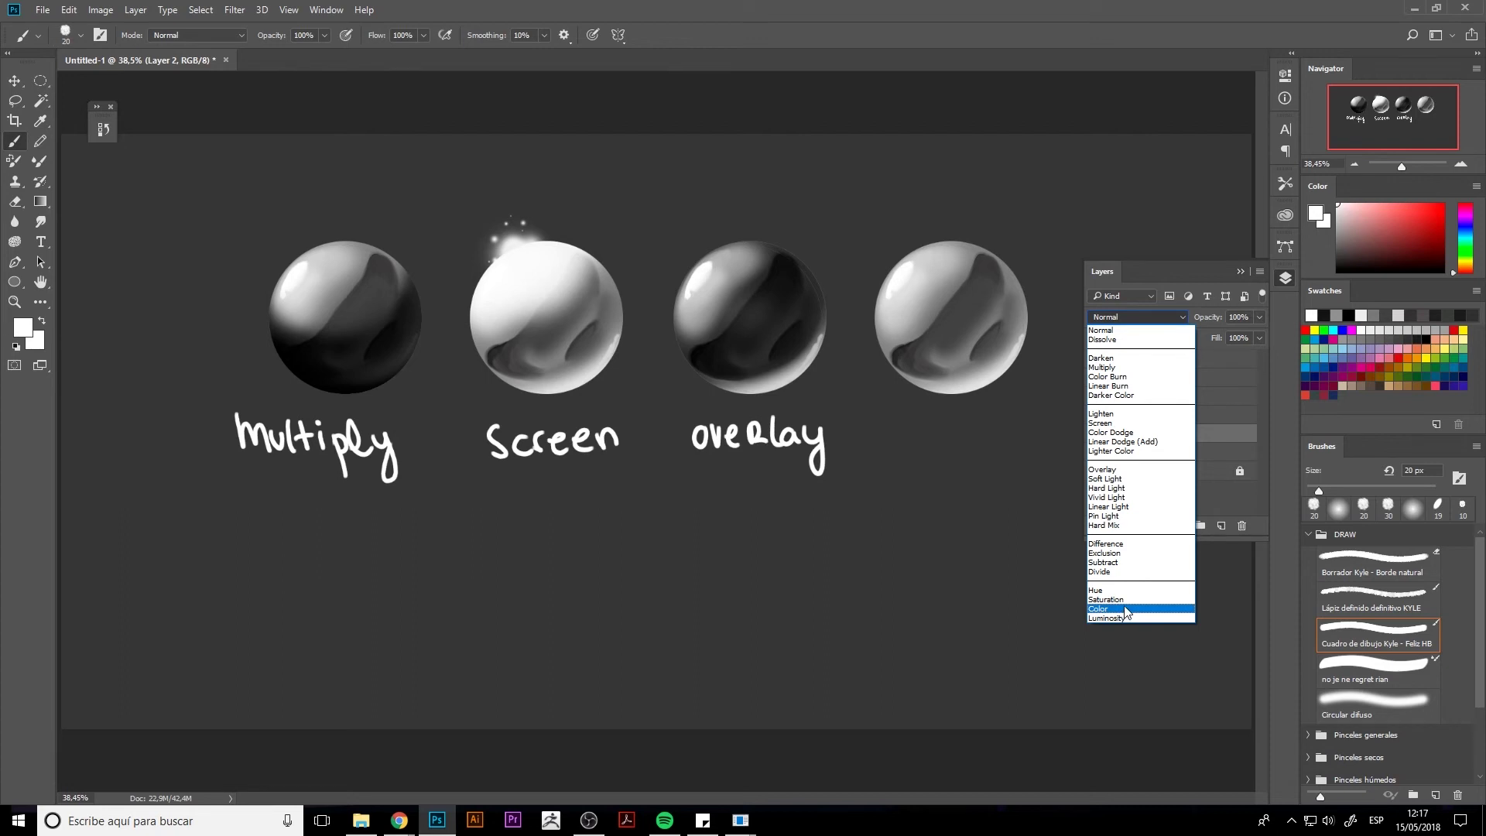
{"action": "left_click", "coordinate": [1123, 601]}
{"action": "left_click", "coordinate": [1159, 313]}
{"action": "left_click", "coordinate": [1129, 612]}
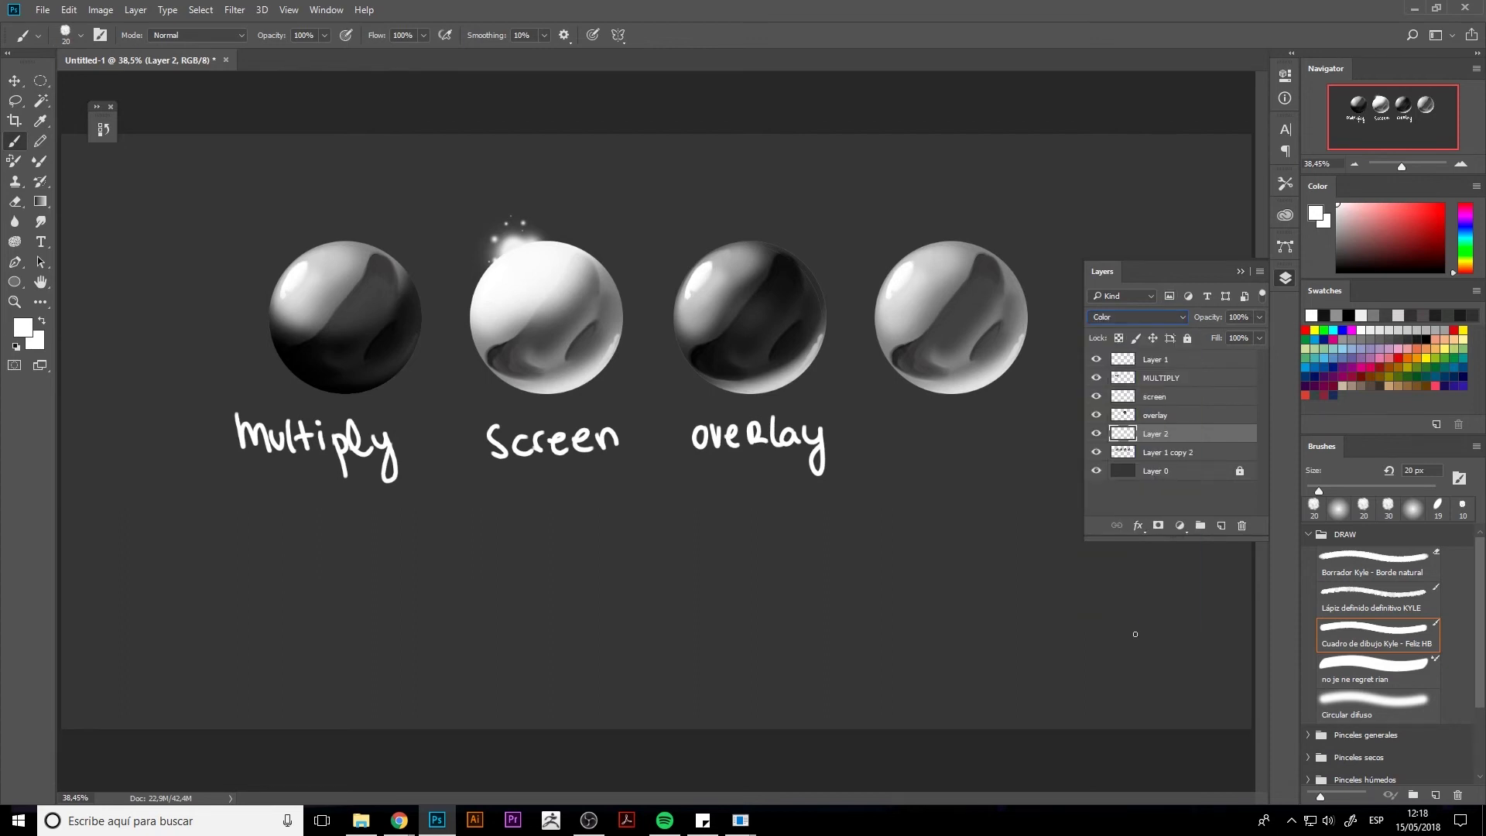
{"action": "double_click", "coordinate": [1161, 435]}
{"action": "type", "text": "color"}
{"action": "key", "text": "Return"}
Step: Load the sphere outlines as a selection, paint the whole fourth sphere pink on the color layer at 125 px, and deselect
{"action": "left_click", "coordinate": [1124, 454], "text": "ctrl"}
{"action": "left_click", "coordinate": [1378, 204]}
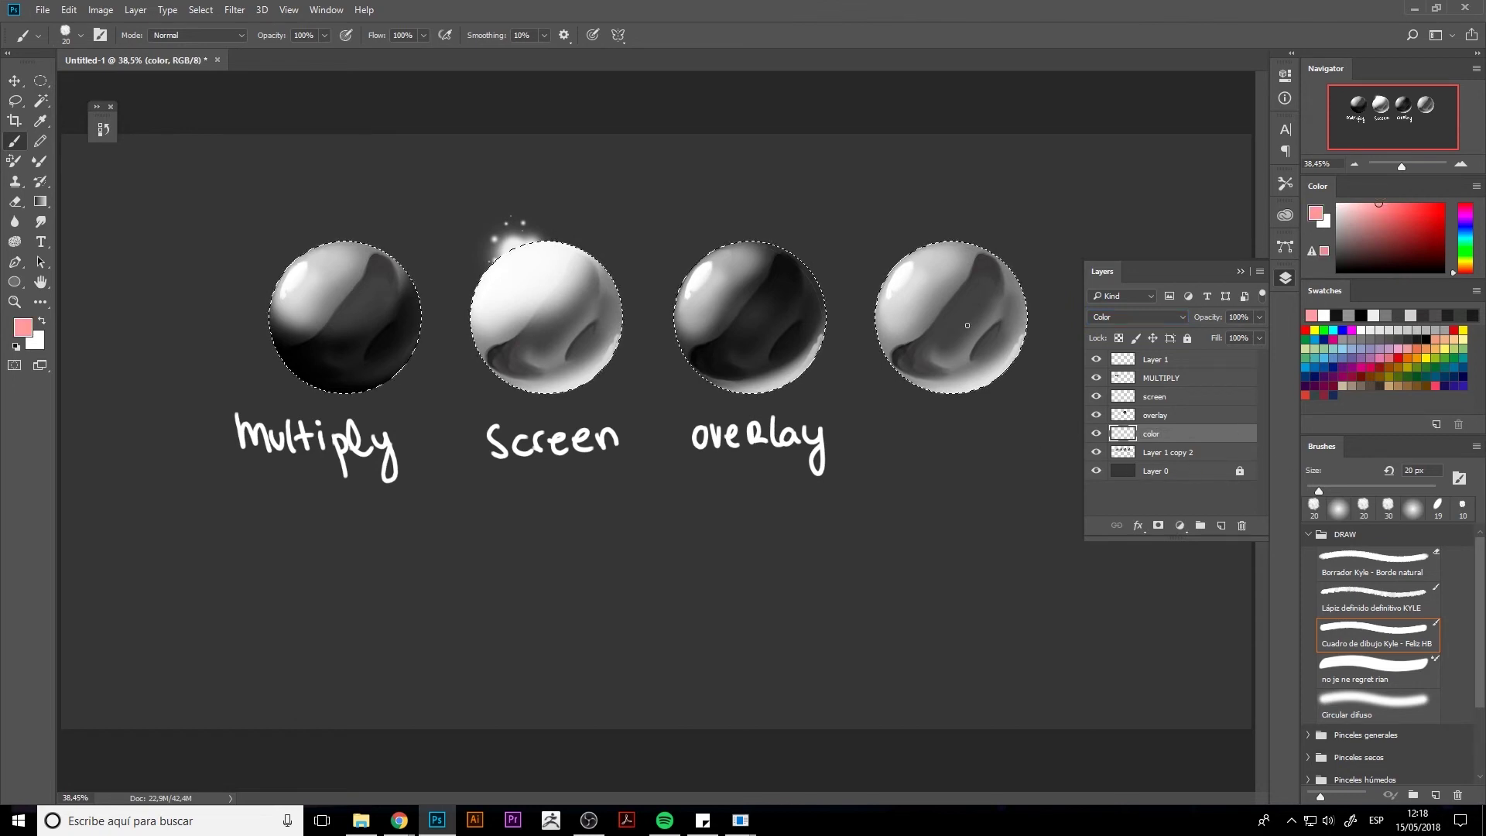
{"action": "key", "text": "bracketright"}
{"action": "key", "text": "bracketright"}
{"action": "key", "text": "bracketright"}
{"action": "key", "text": "bracketright"}
{"action": "key", "text": "bracketright"}
{"action": "key", "text": "bracketright"}
{"action": "key", "text": "bracketright"}
{"action": "key", "text": "bracketright"}
{"action": "key", "text": "bracketright"}
{"action": "mouse_move", "coordinate": [919, 292]}
{"action": "left_mouse_down"}
{"action": "mouse_move", "coordinate": [982, 277]}
{"action": "mouse_move", "coordinate": [941, 263]}
{"action": "mouse_move", "coordinate": [925, 334]}
{"action": "mouse_move", "coordinate": [977, 243]}
{"action": "left_mouse_up"}
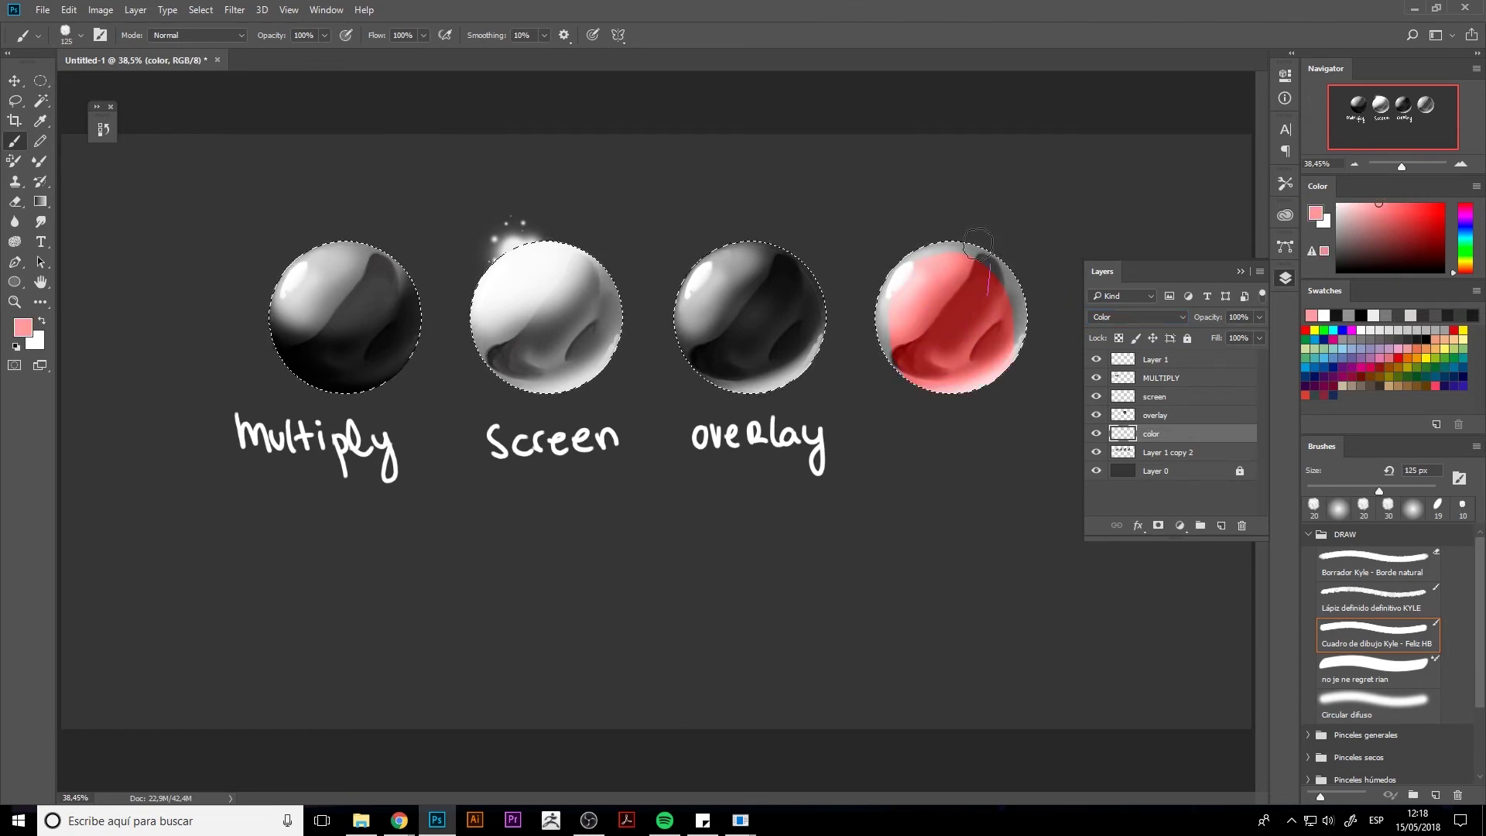
{"action": "left_click_drag", "start_coordinate": [1008, 316], "coordinate": [1003, 325]}
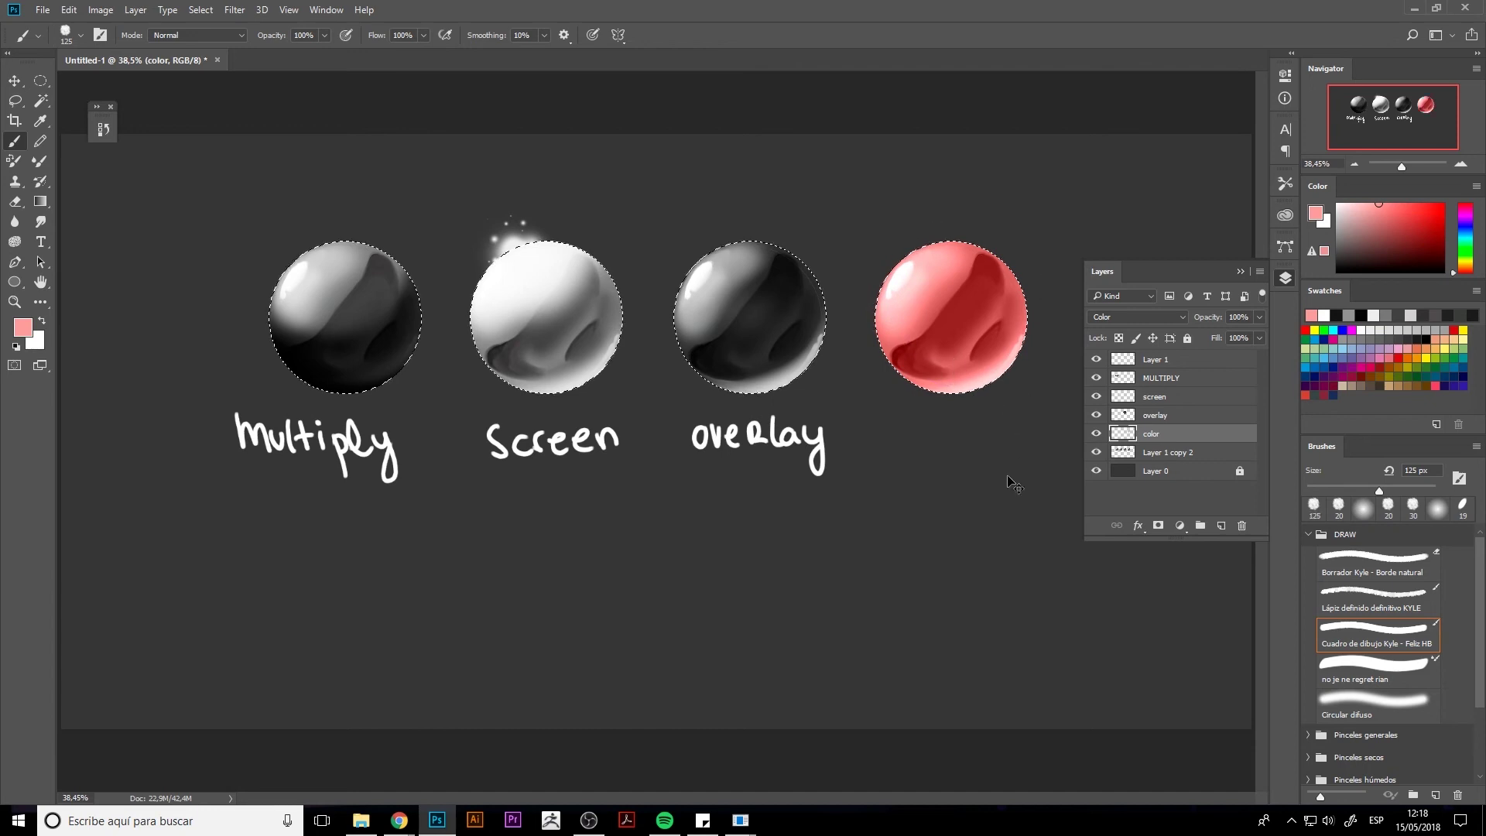
{"action": "key", "text": "ctrl+d"}
Step: Handwrite "color" in white under the fourth sphere on Layer 1 with the brush at 20 px
{"action": "left_click", "coordinate": [1155, 362]}
{"action": "left_click", "coordinate": [1165, 378]}
{"action": "left_click", "coordinate": [1164, 454]}
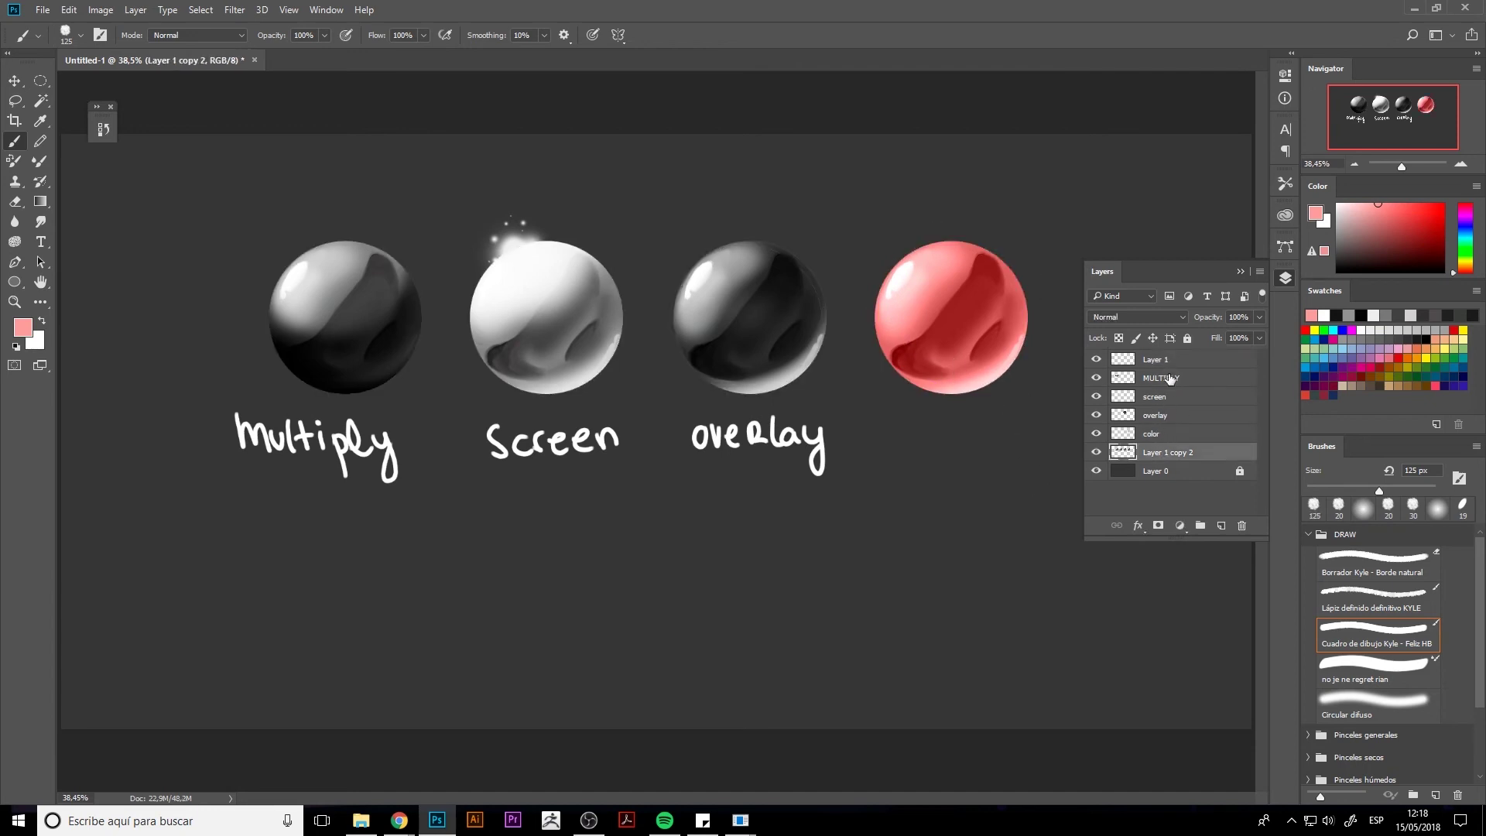
{"action": "left_click", "coordinate": [1169, 360]}
{"action": "left_click", "coordinate": [1324, 315]}
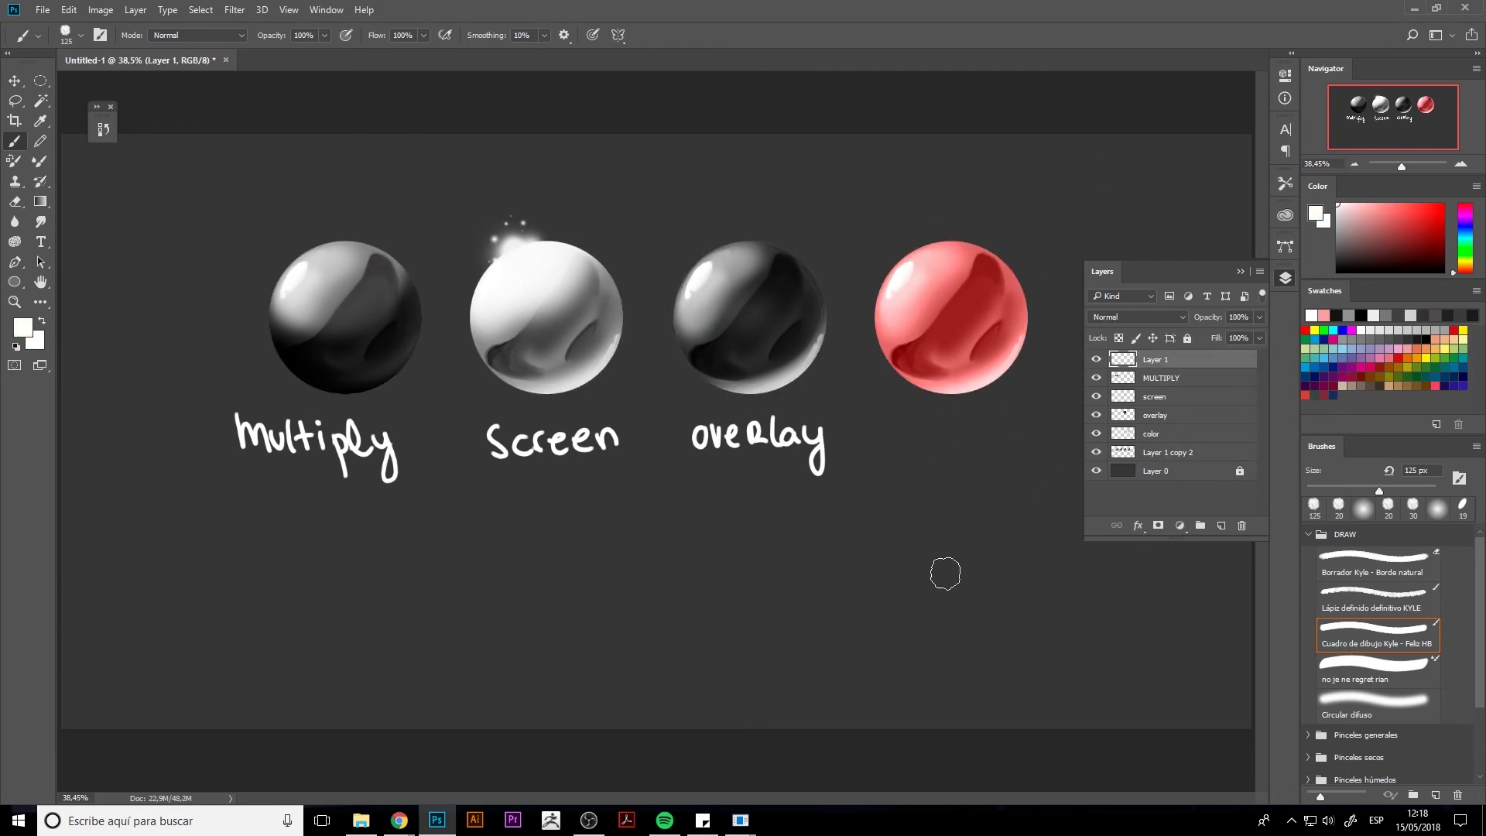
{"action": "key", "text": "bracketleft"}
{"action": "key", "text": "bracketleft"}
{"action": "key", "text": "bracketleft"}
{"action": "key", "text": "bracketleft"}
{"action": "key", "text": "bracketleft"}
{"action": "key", "text": "bracketleft"}
{"action": "key", "text": "bracketleft"}
{"action": "left_click_drag", "start_coordinate": [913, 427], "coordinate": [918, 451]}
{"action": "key", "text": "ctrl+z"}
{"action": "key", "text": "bracketleft"}
{"action": "left_click_drag", "start_coordinate": [922, 452], "coordinate": [959, 432]}
{"action": "mouse_move", "coordinate": [974, 425]}
{"action": "left_mouse_down"}
{"action": "mouse_move", "coordinate": [974, 450]}
{"action": "mouse_move", "coordinate": [995, 447]}
{"action": "left_mouse_up"}
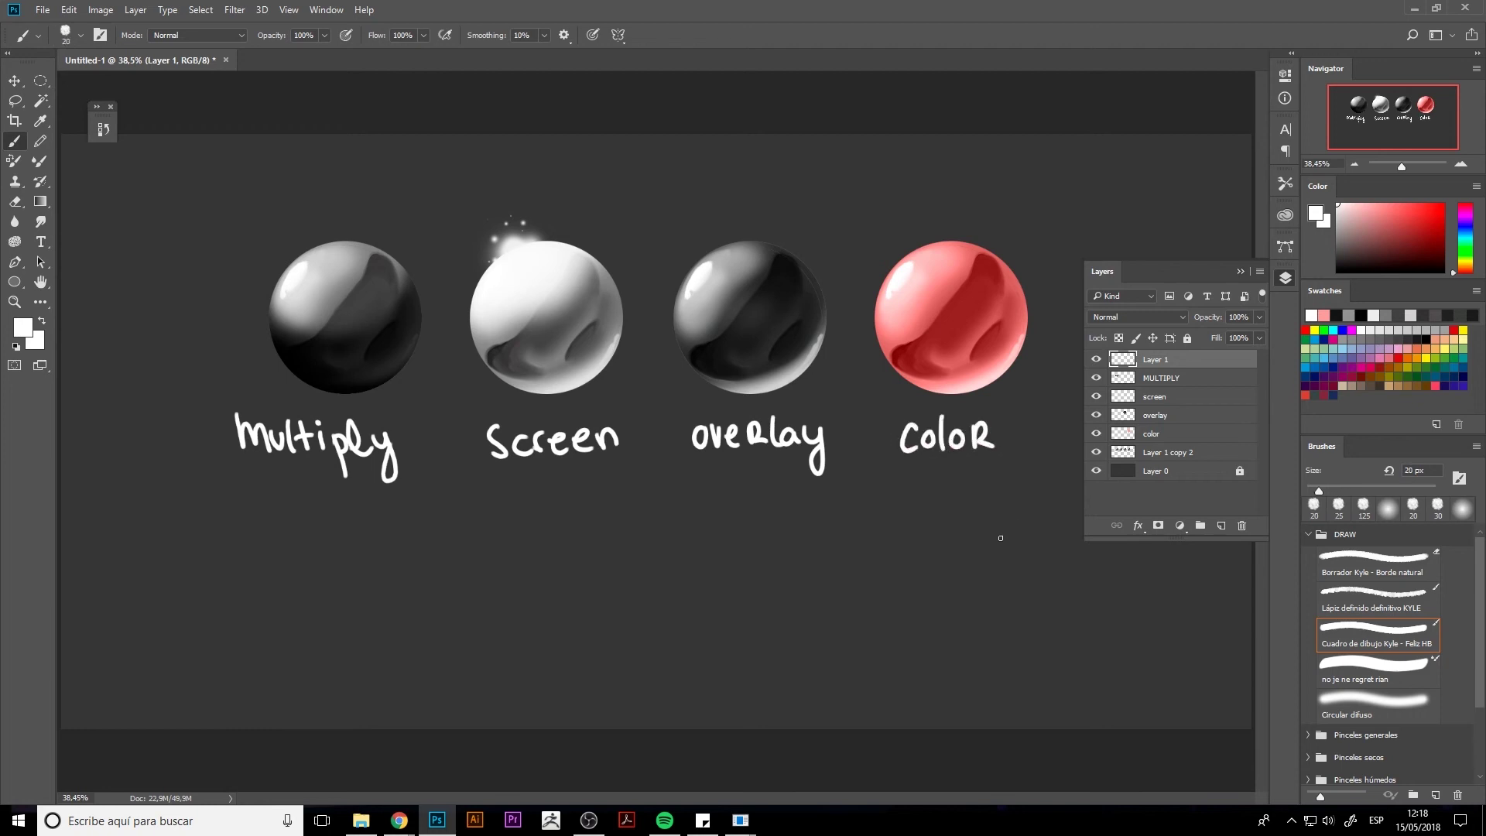
{"action": "left_click", "coordinate": [1285, 280]}
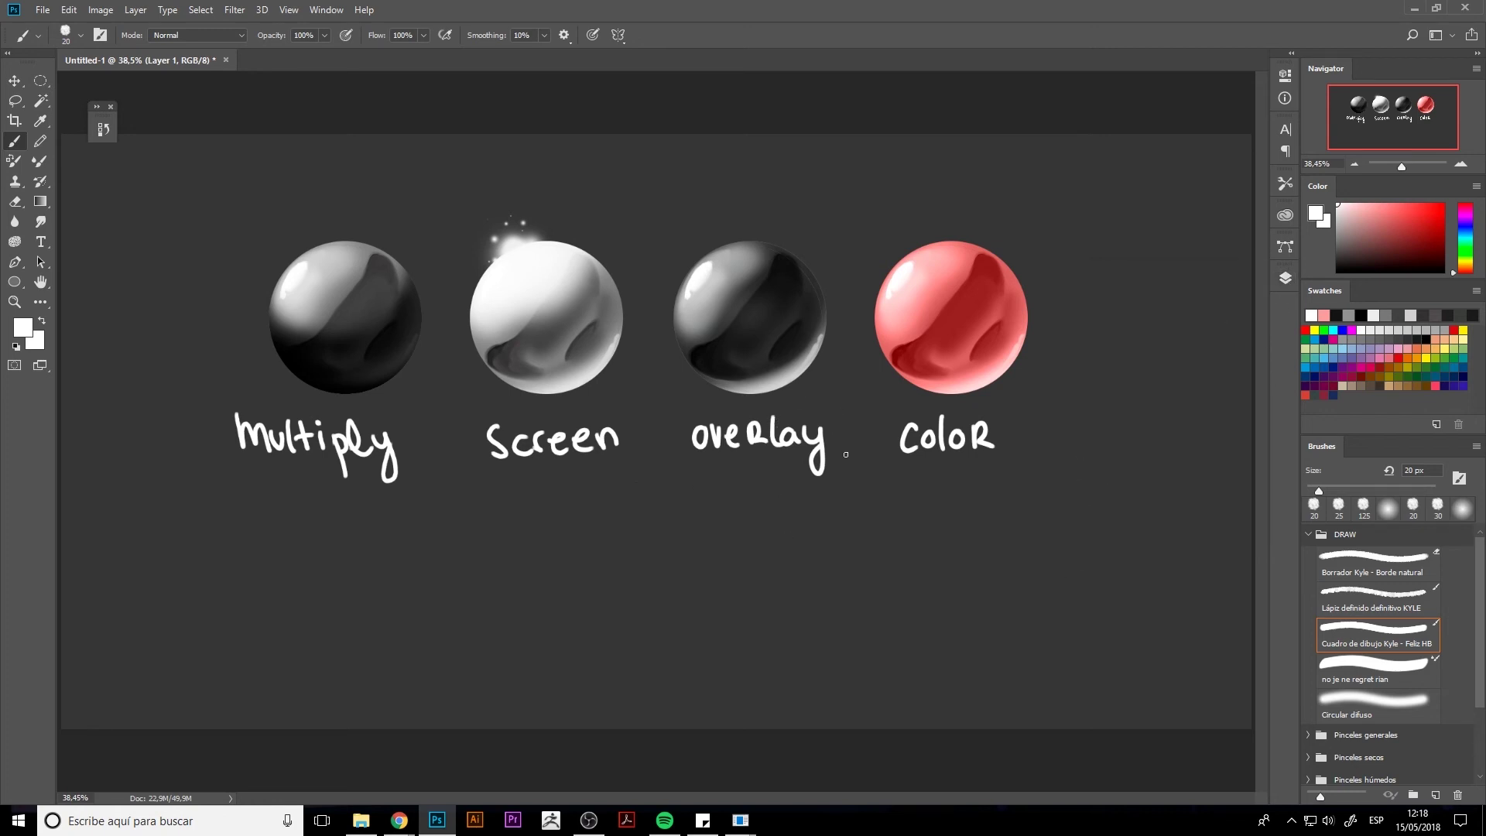
{"action": "left_click", "coordinate": [1285, 279]}
{"action": "left_click", "coordinate": [1286, 278]}
{"action": "left_click", "coordinate": [1287, 277]}
Step: Move the handwritten labels on Layer 1 straight up above the spheres, to a vertical position of about 167 px
{"action": "left_click", "coordinate": [1153, 453]}
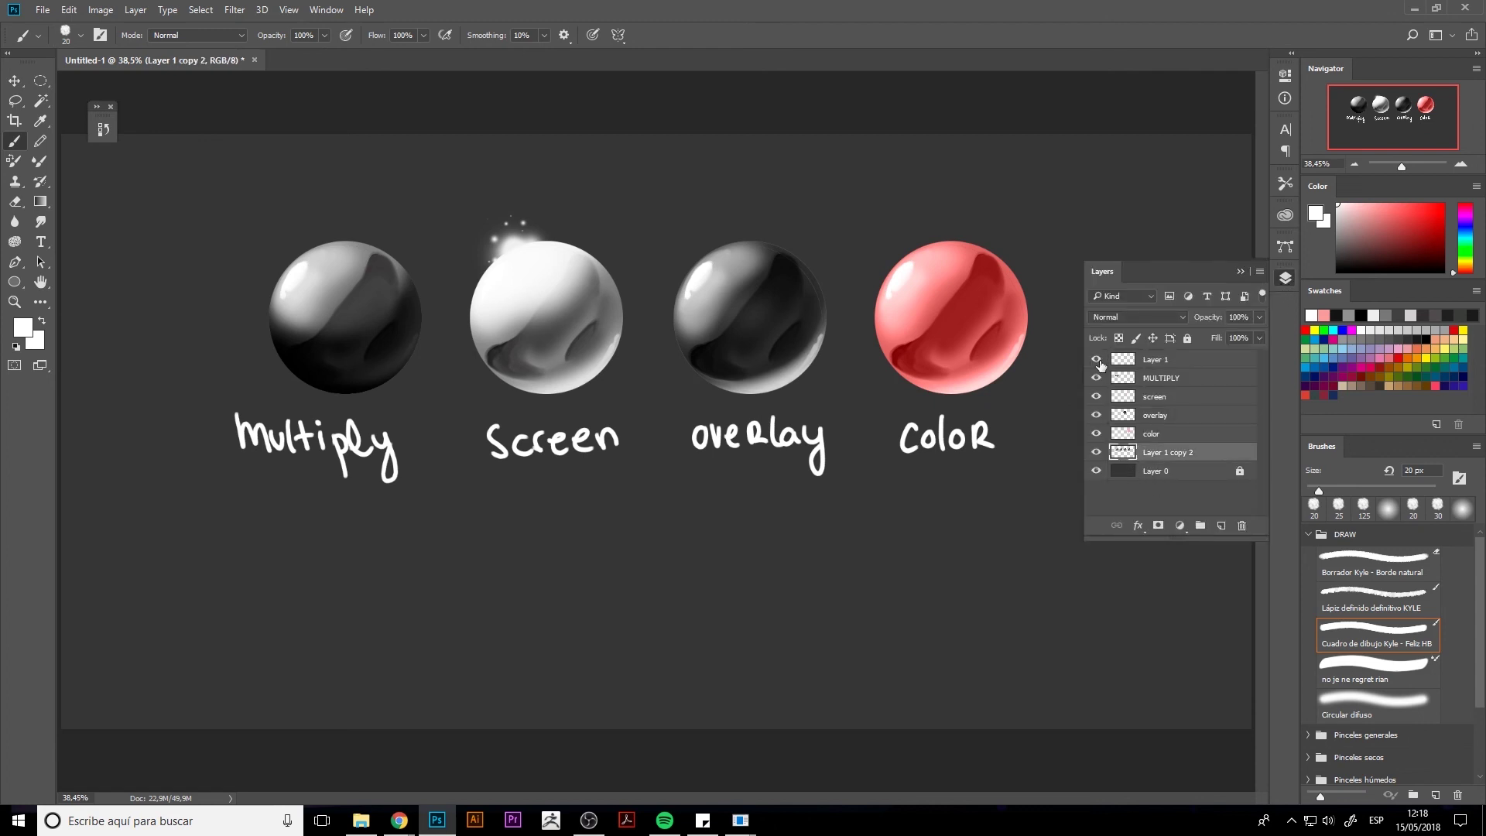
{"action": "left_click", "coordinate": [1171, 367]}
{"action": "key", "text": "ctrl+t"}
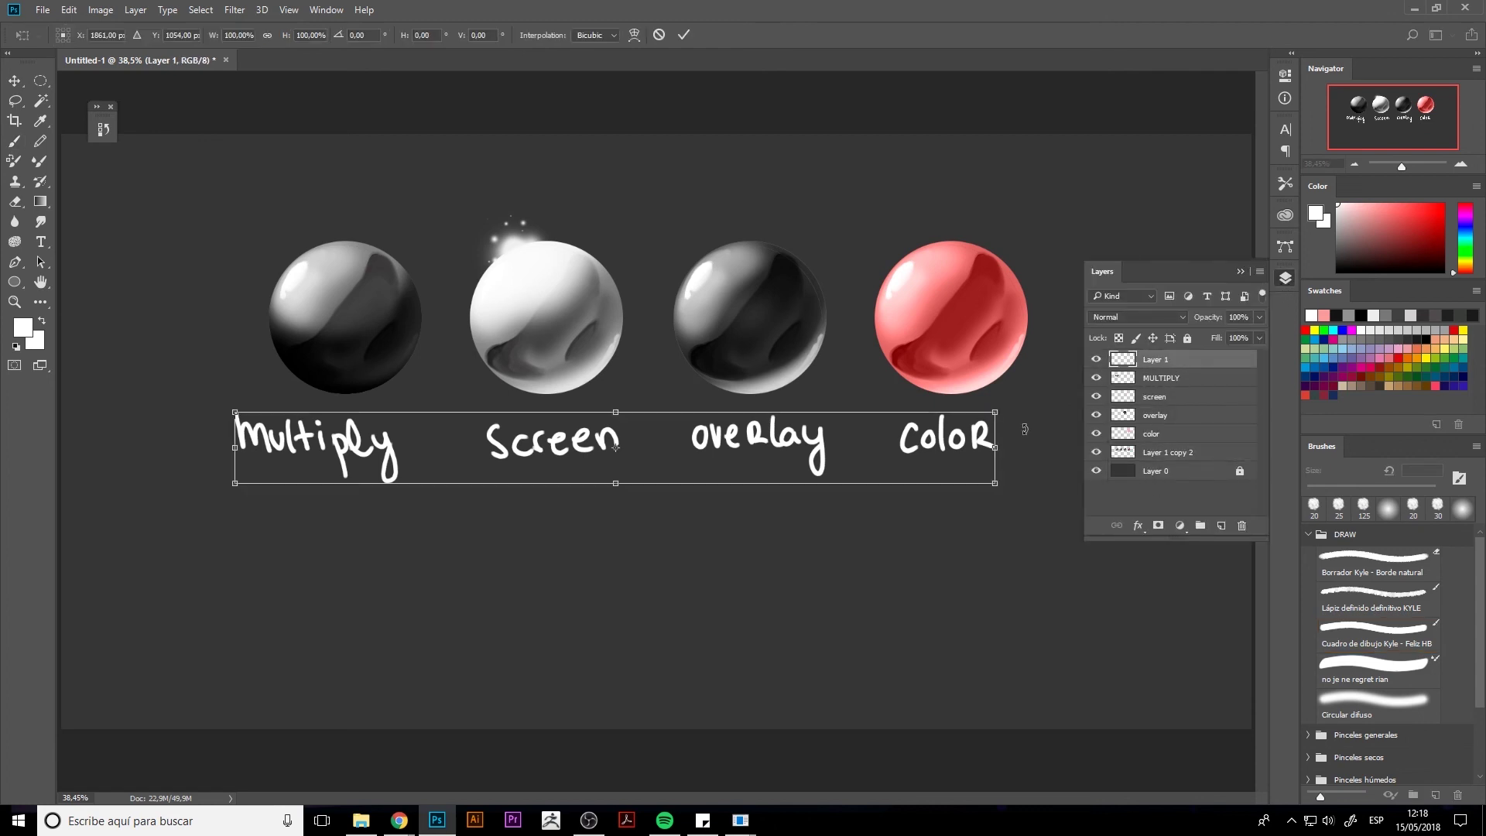
{"action": "left_click_drag", "start_coordinate": [966, 464], "coordinate": [966, 209]}
{"action": "left_click", "coordinate": [1378, 635]}
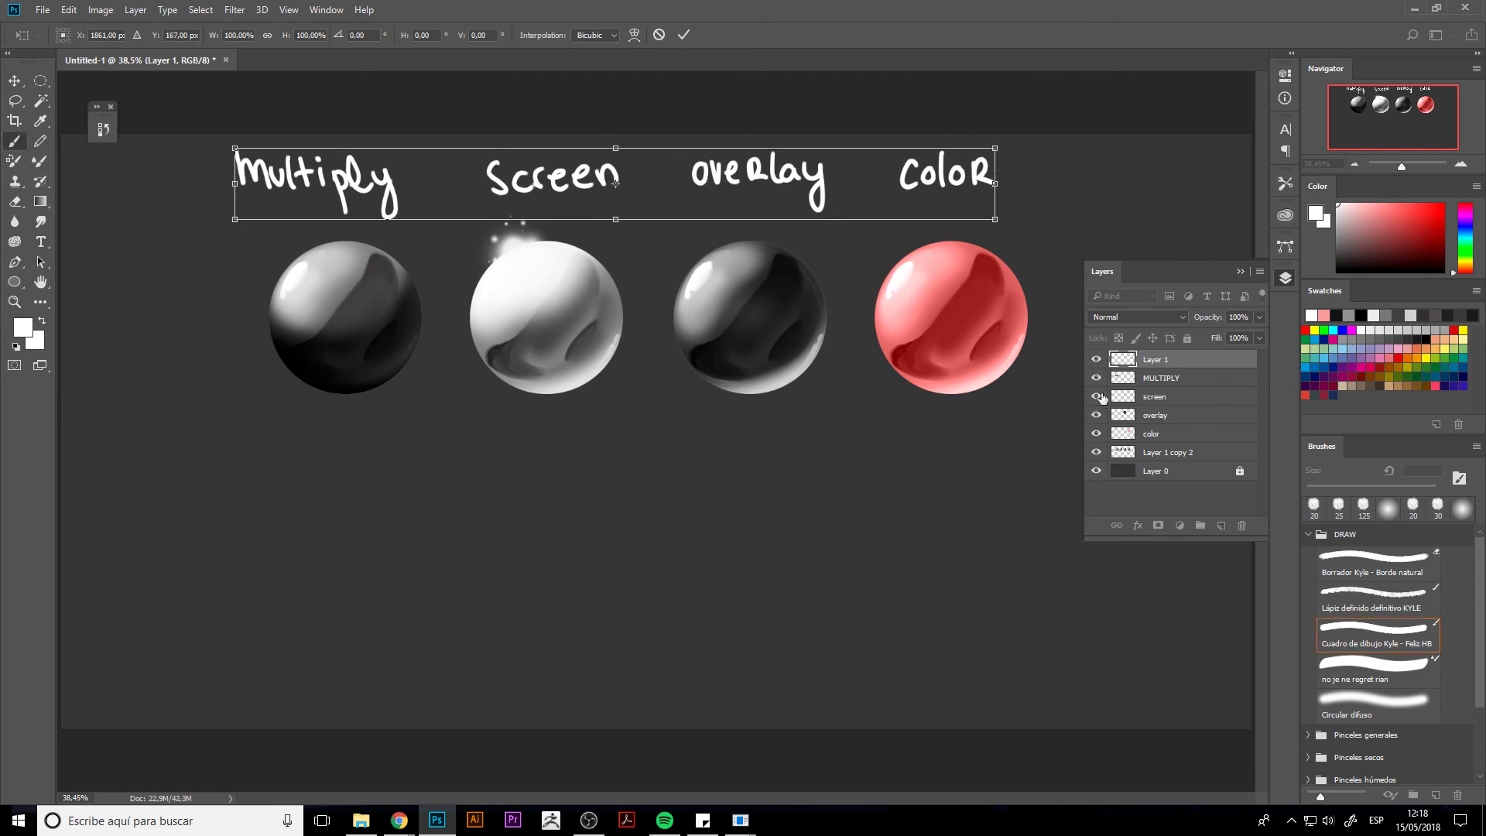
Step: Duplicate the sphere layer Layer 1 copy 2 and move the copy straight down to form a second row of four spheres
{"action": "left_click", "coordinate": [1169, 453]}
{"action": "key", "text": "ctrl+j"}
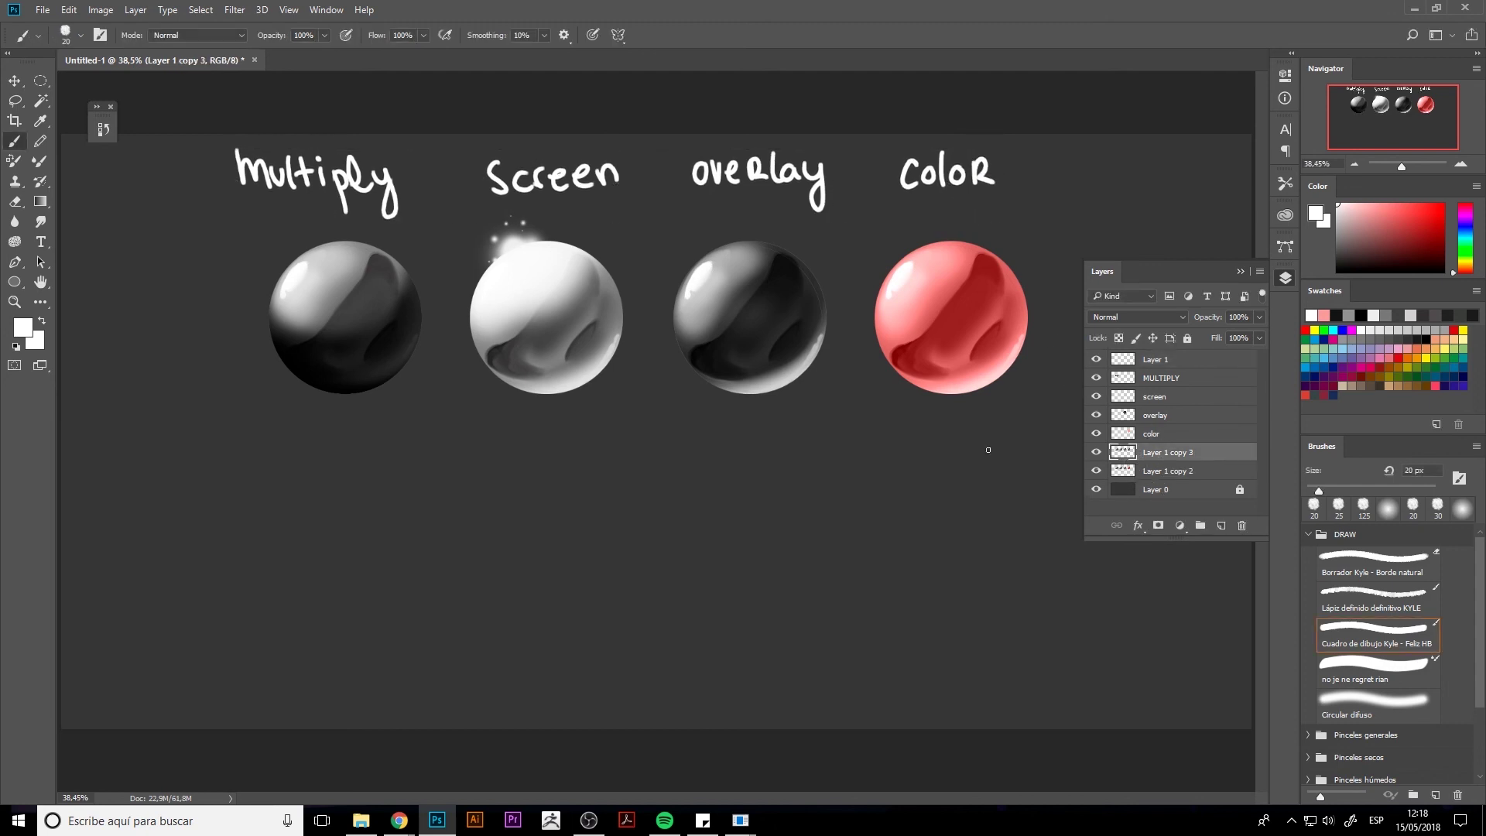
{"action": "key", "text": "ctrl+t"}
{"action": "left_click_drag", "start_coordinate": [783, 375], "coordinate": [783, 602]}
{"action": "key", "text": "Return"}
{"action": "key", "text": "b"}
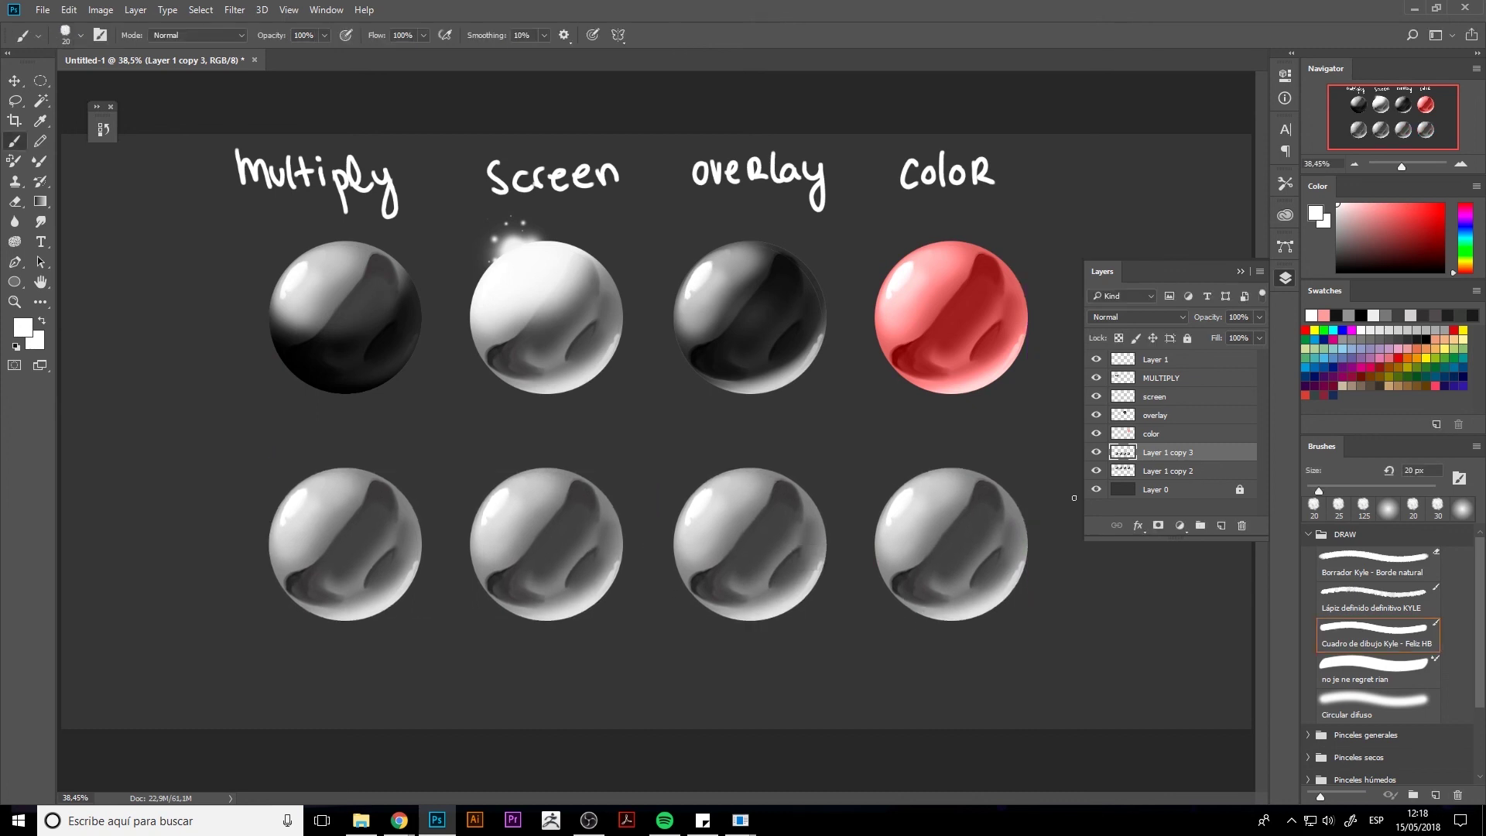